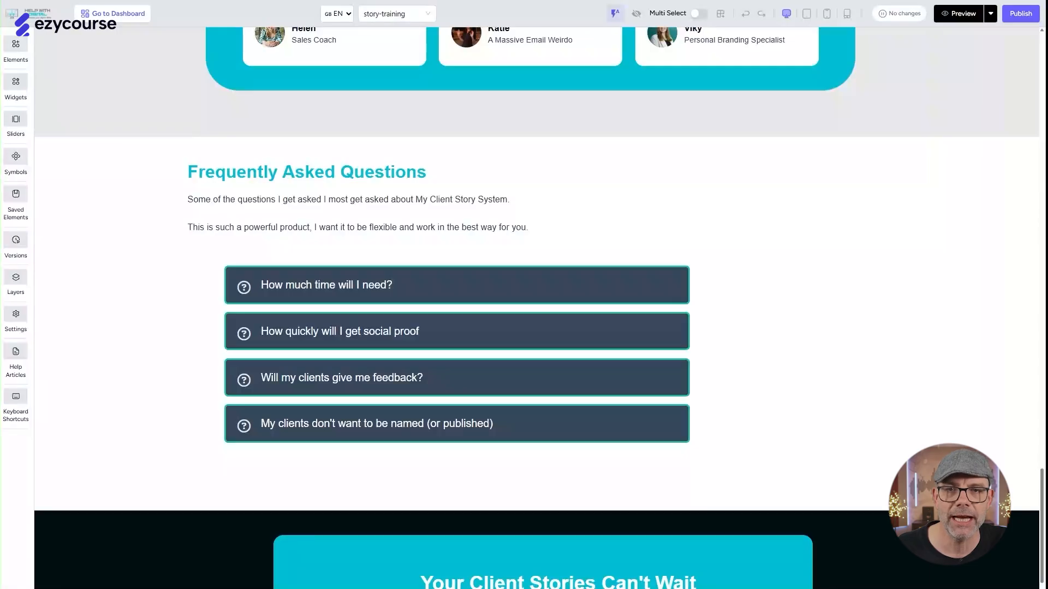
Insert a blank section directly below the Frequently Asked Questions section
scroll(505, 224, "down", 1)
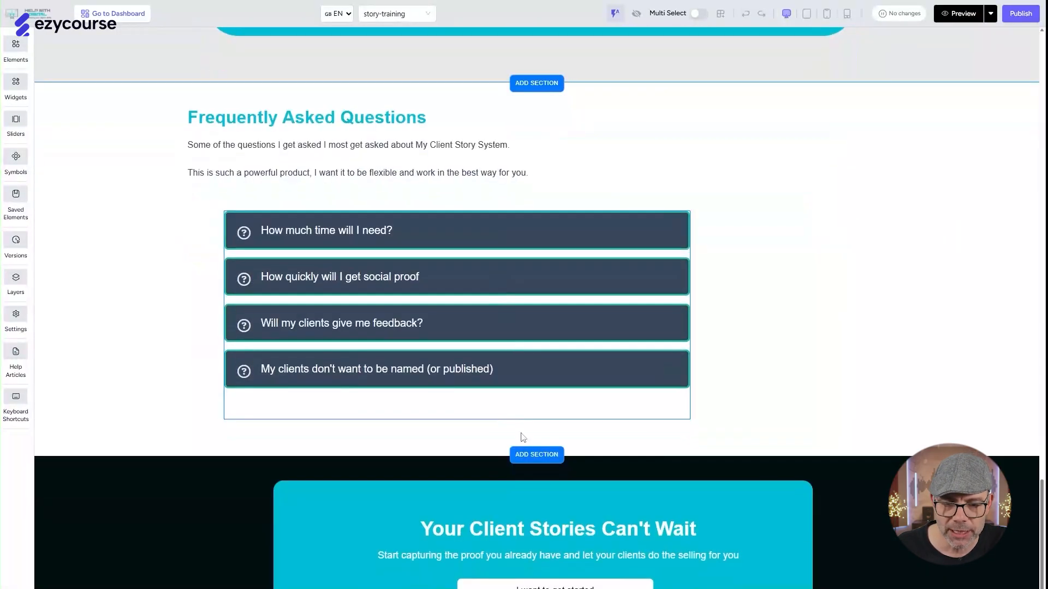
left_click(534, 463)
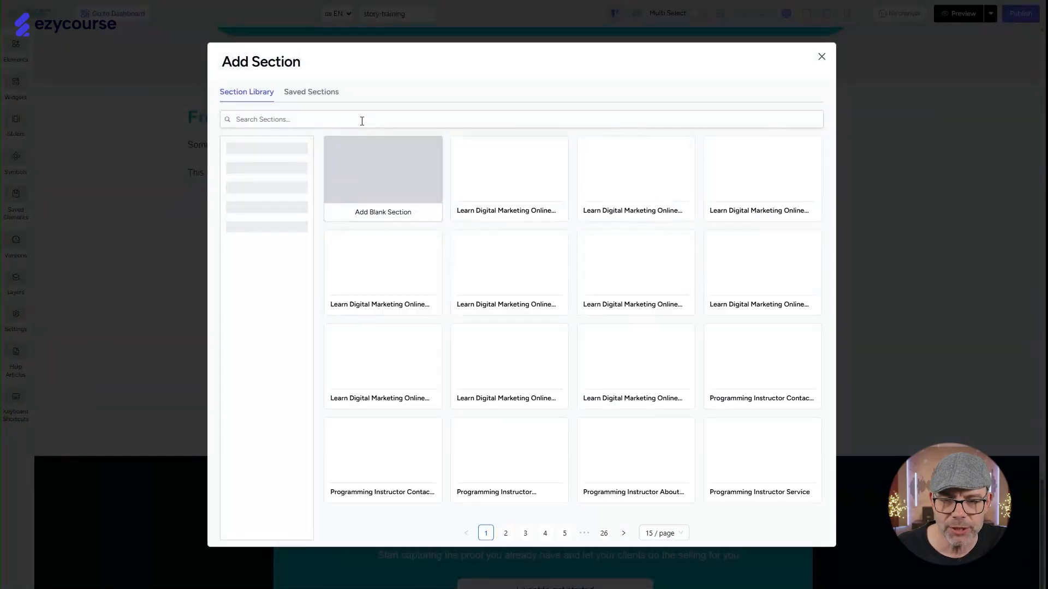
left_click(374, 167)
scroll(552, 311, "down", 2)
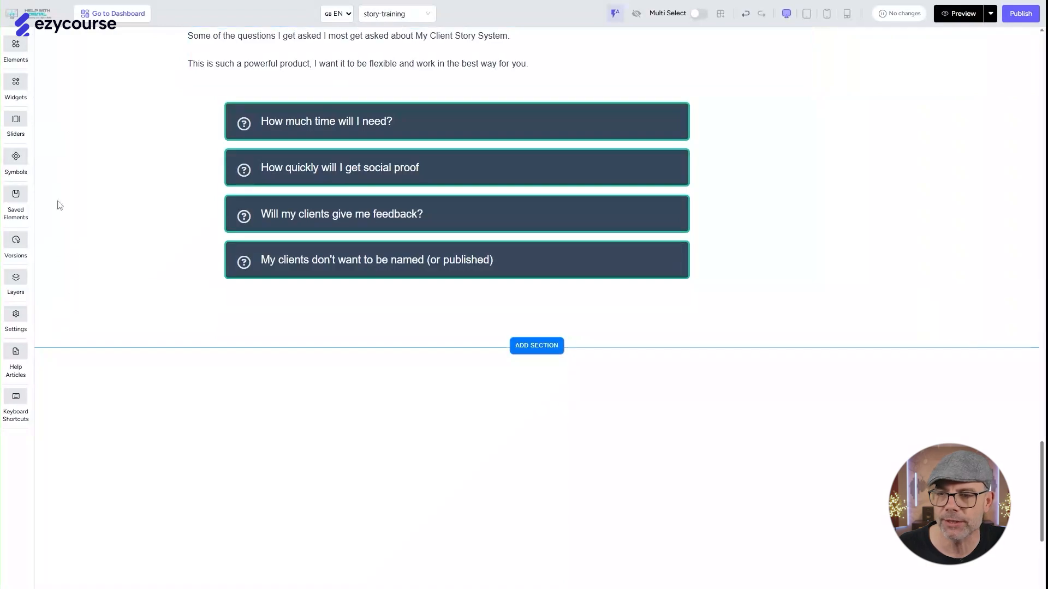
Place a box element in the new blank section and widen it to about 1375 px
left_click(17, 51)
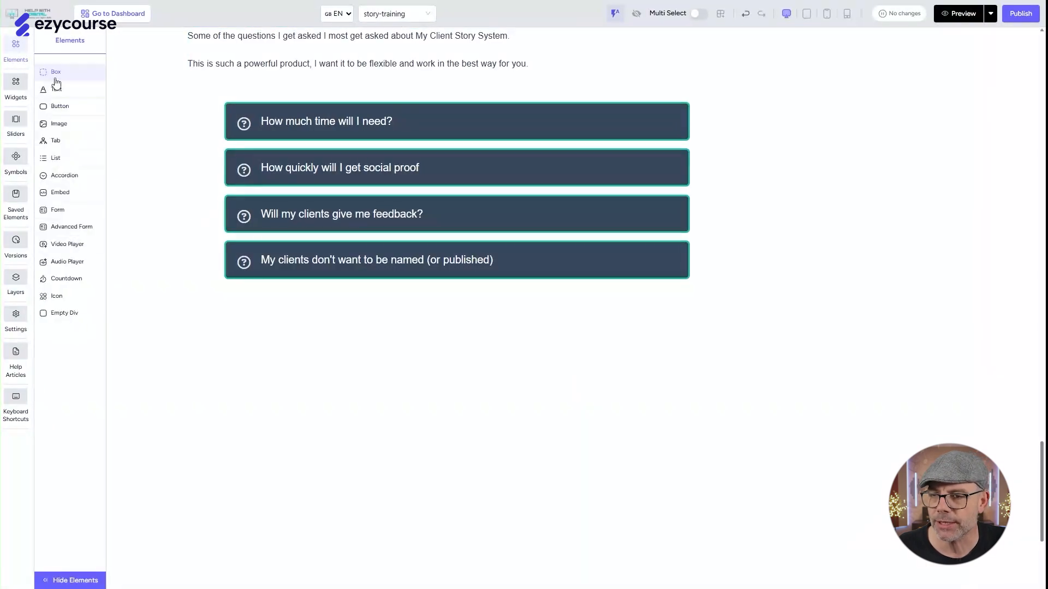
left_click(55, 77)
left_click_drag(172, 82, 251, 402)
scroll(470, 316, "up", 2)
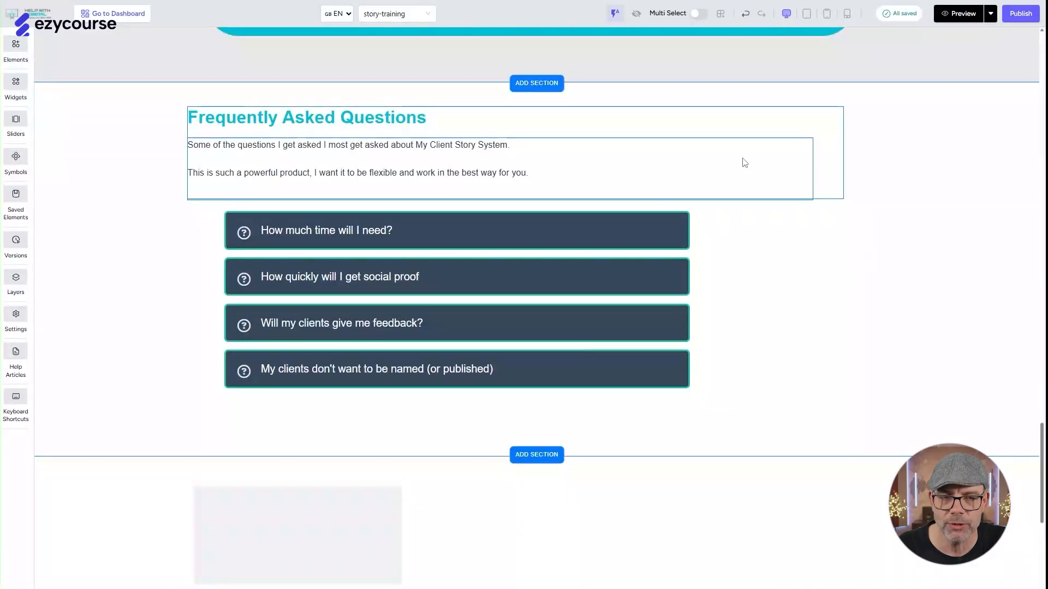
scroll(707, 267, "down", 2)
left_click(353, 449)
left_click_drag(403, 426, 868, 436)
scroll(614, 205, "up", 3)
scroll(350, 259, "down", 3)
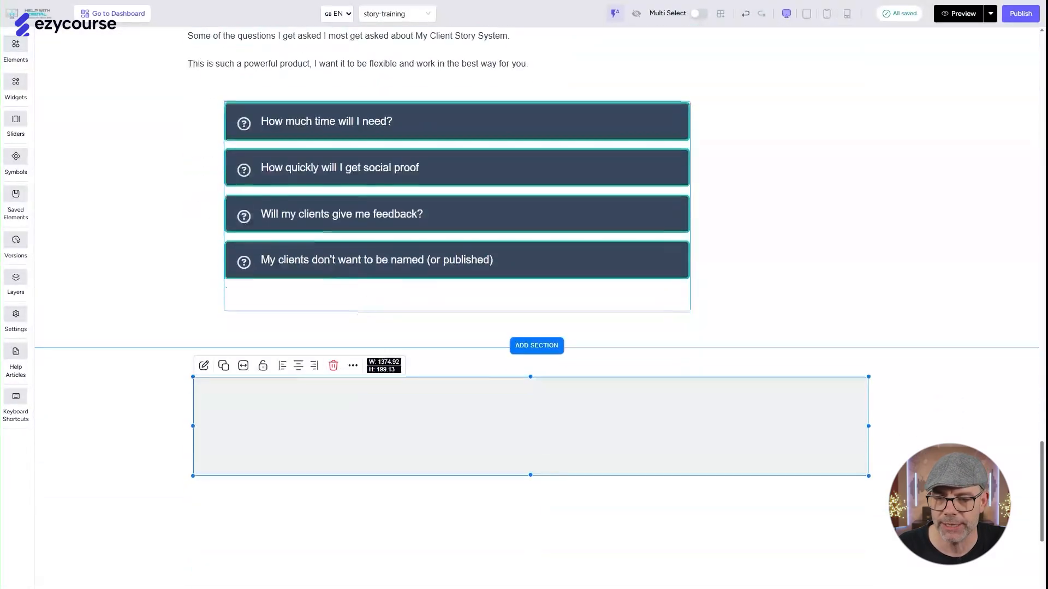
Add a Heading 2 text element inside the box, near its upper-left corner
left_click(280, 414)
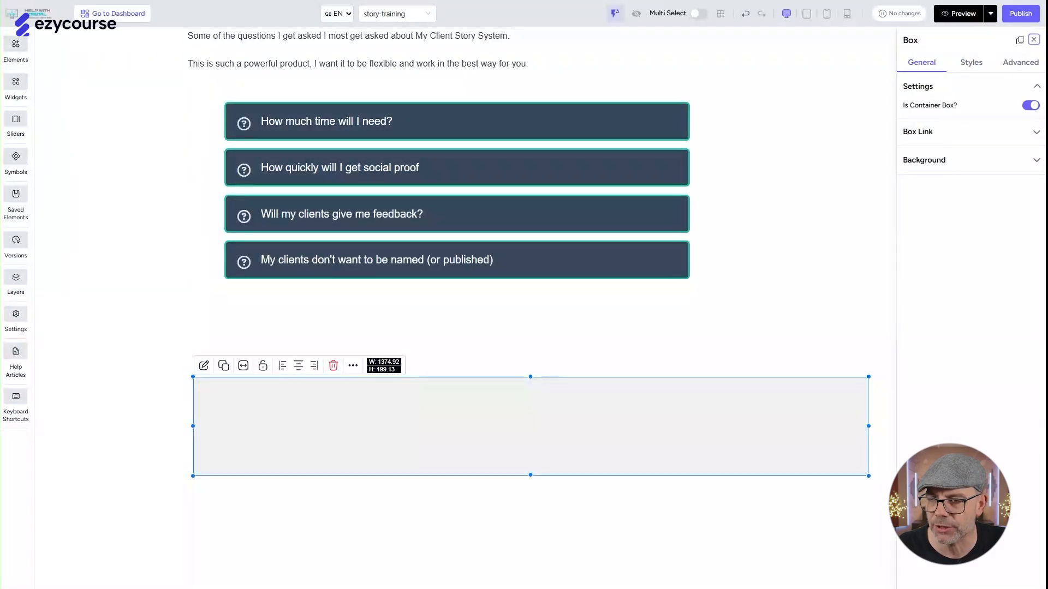
left_click(16, 52)
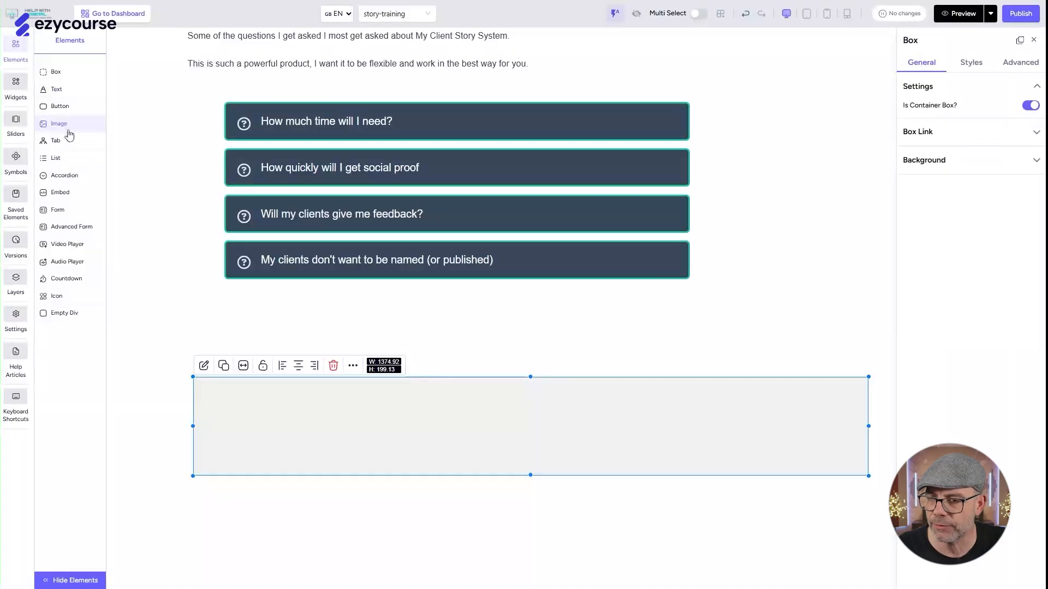
left_click(60, 90)
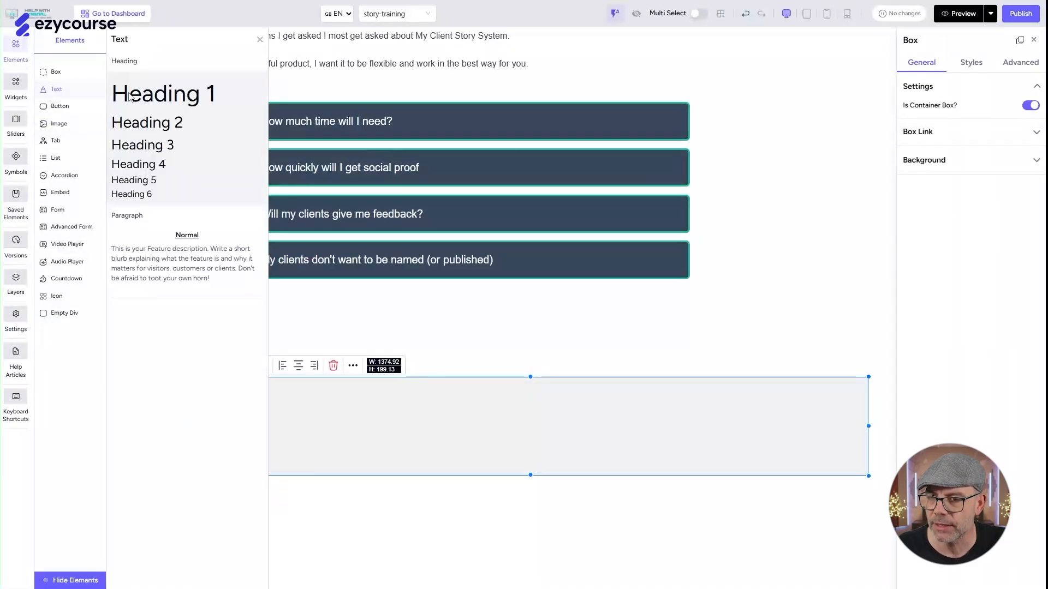
left_click_drag(146, 133, 241, 407)
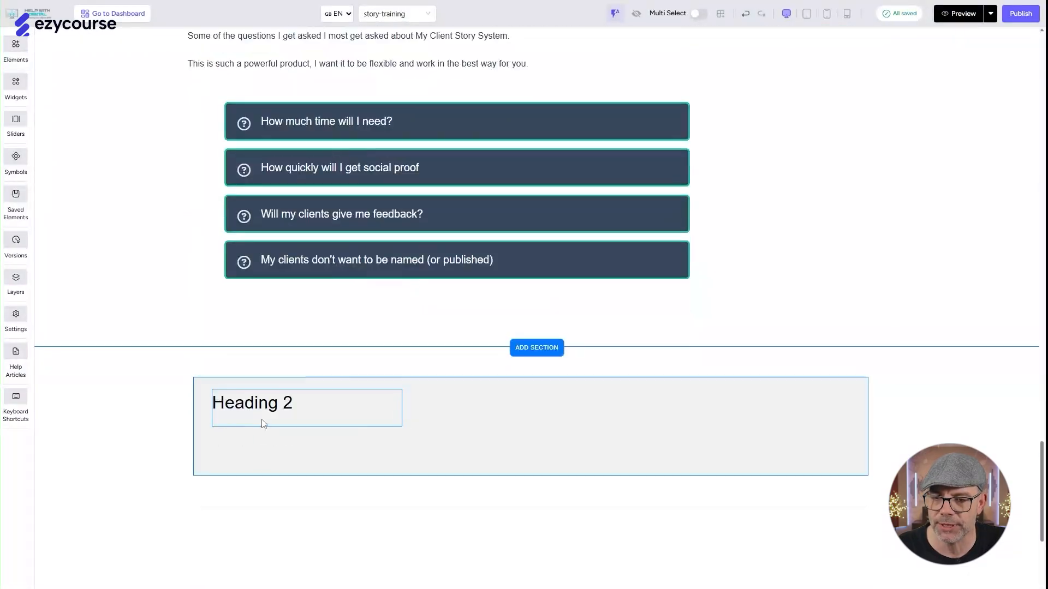
Set the new heading's text color to DSM Light Blue
left_click(238, 413)
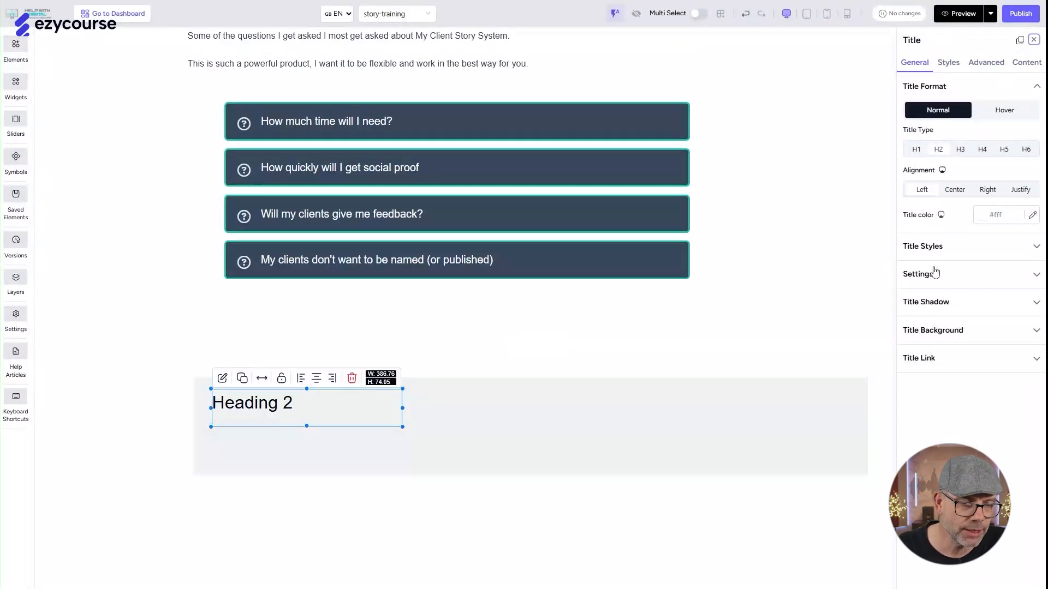
left_click(1014, 251)
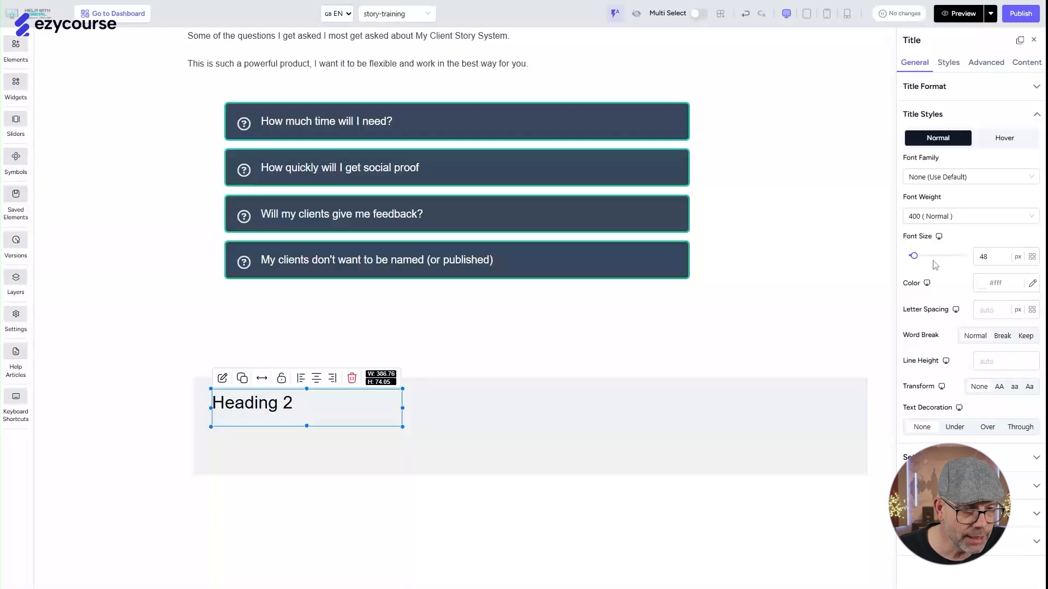
left_click(1033, 284)
left_click(943, 317)
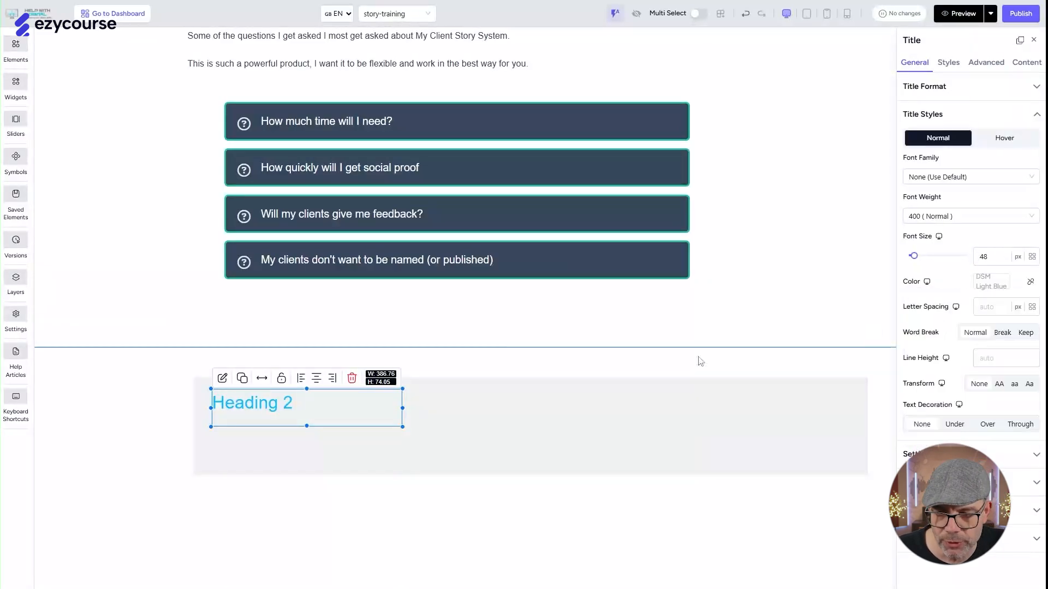
Format the heading in Figtree with font weight 600 (Semi Bold) and font size 36 px
left_click(947, 217)
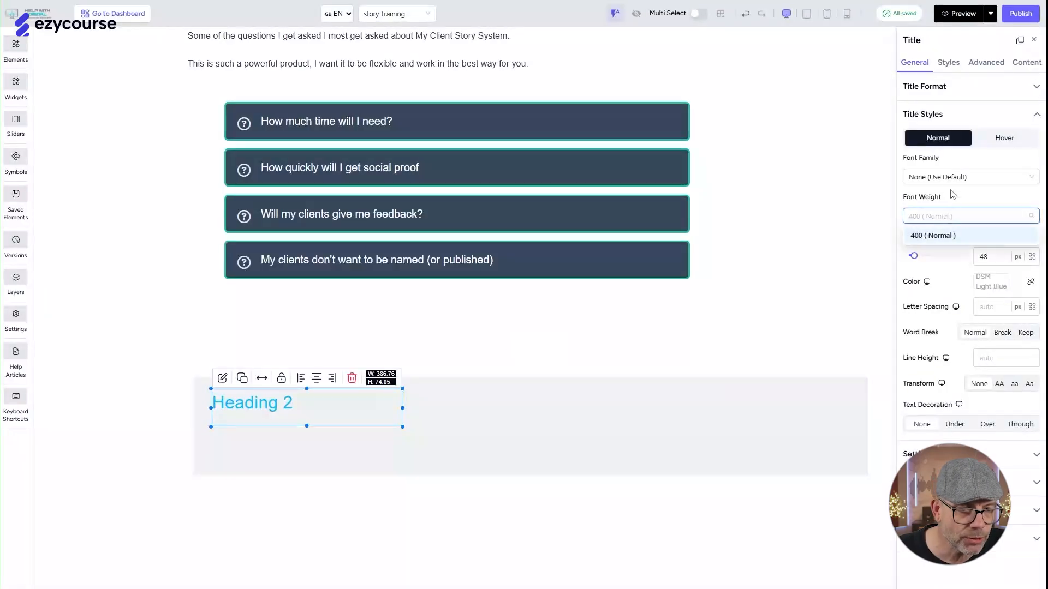
left_click(944, 177)
left_click(922, 213)
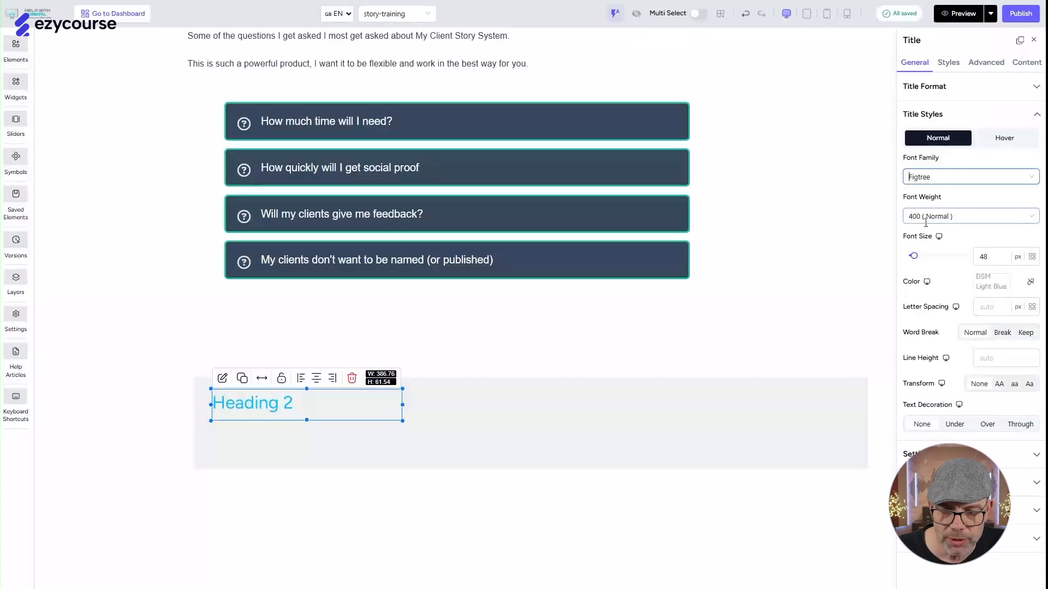
left_click(925, 220)
left_click(924, 297)
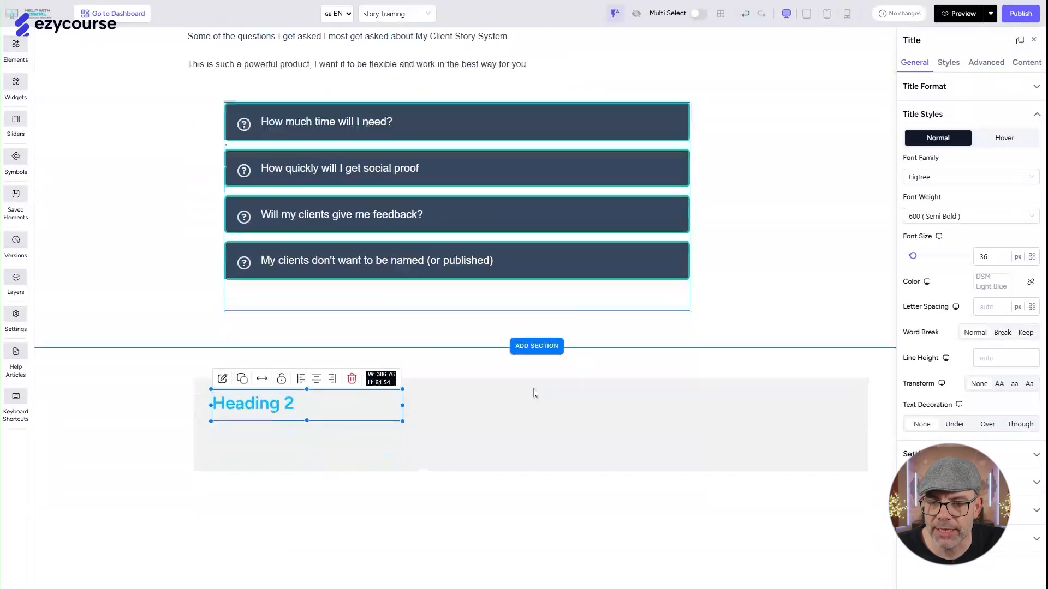
Replace the heading text with "Frequently Asked Questions" and widen the heading to about 562 px so it fits on one line
left_click(266, 415)
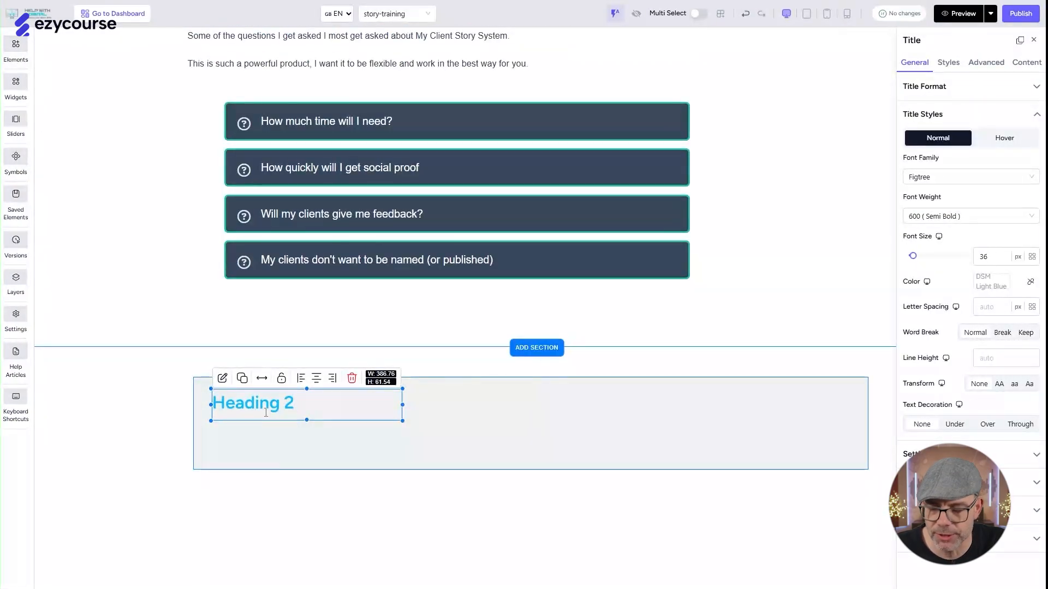
key("ctrl+a")
type("Frequently Asked Questions")
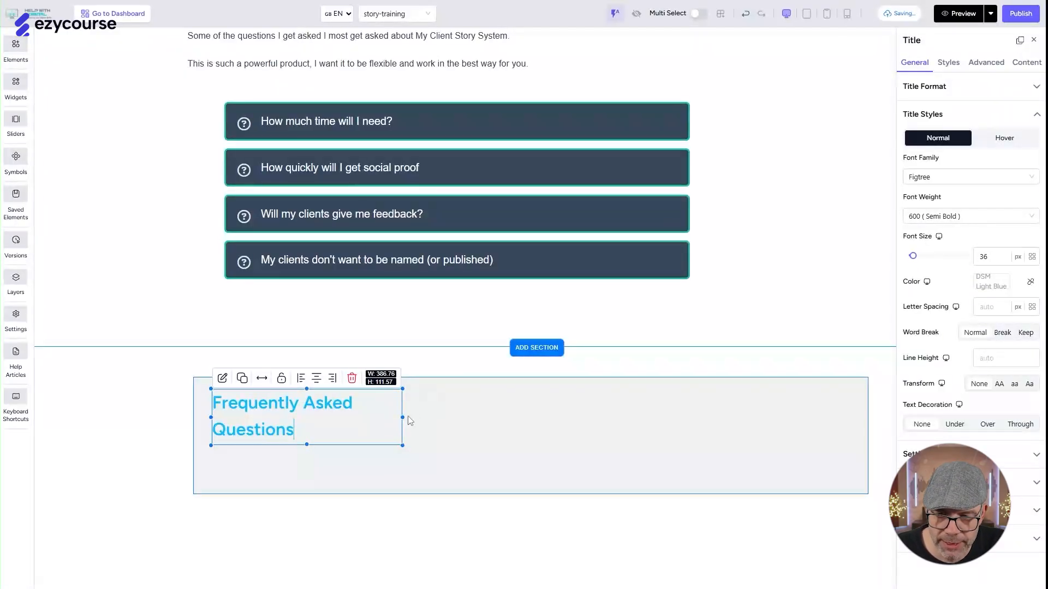
left_click_drag(403, 418, 495, 407)
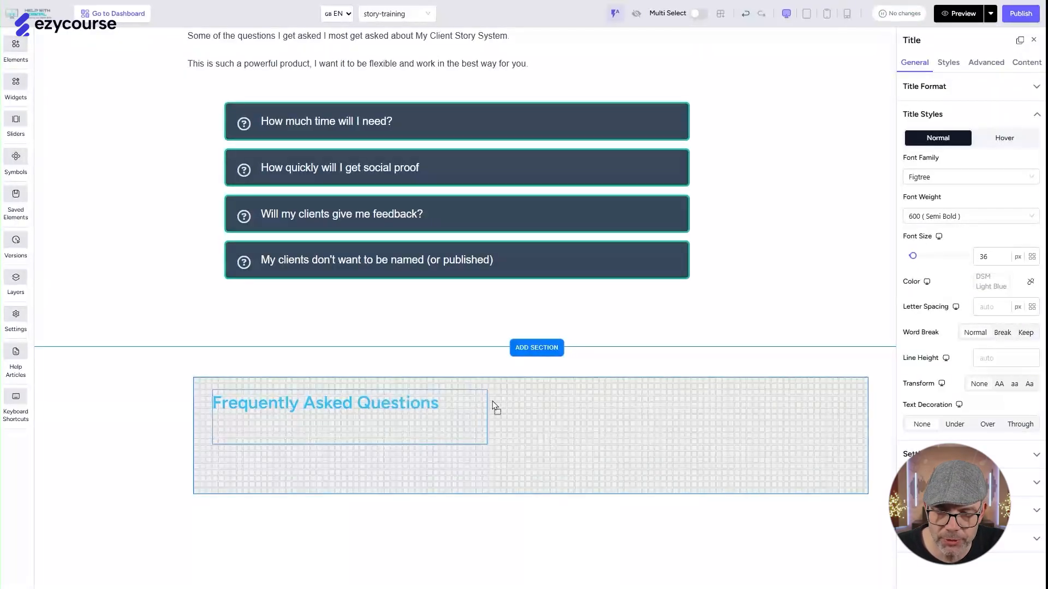
left_click(549, 403)
left_click(401, 426)
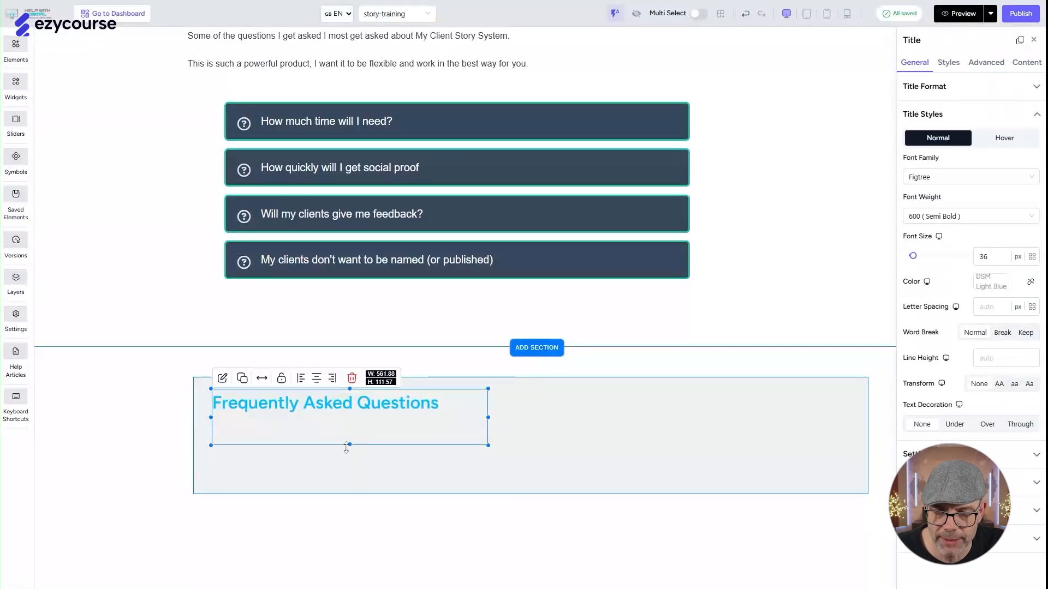
left_click(548, 432)
Add a Normal paragraph inside the box under the heading and widen it to about 1137 px
scroll(548, 433, "up", 3)
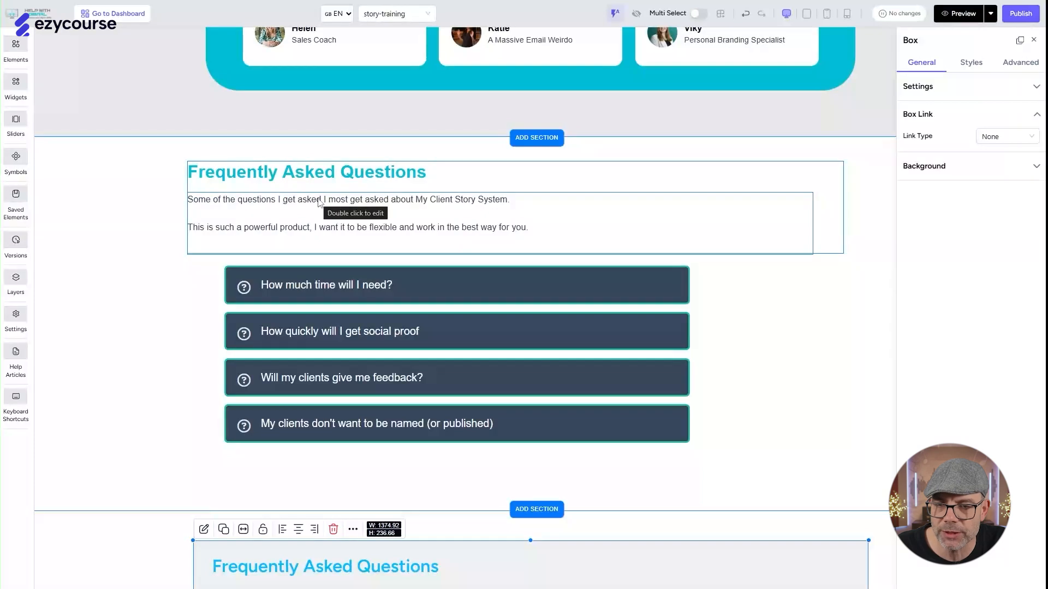
scroll(319, 202, "down", 3)
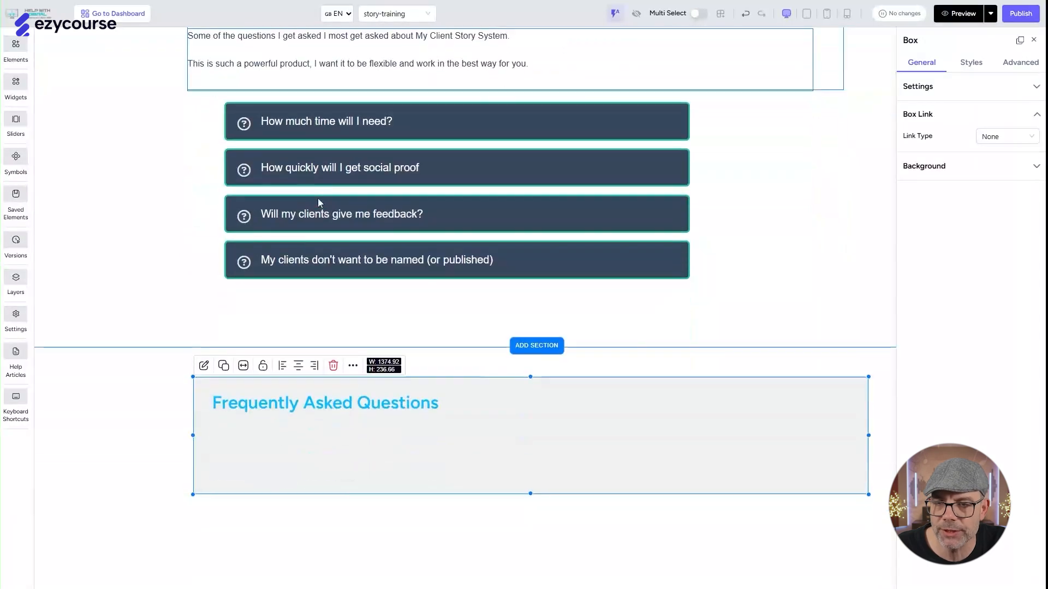
left_click(16, 55)
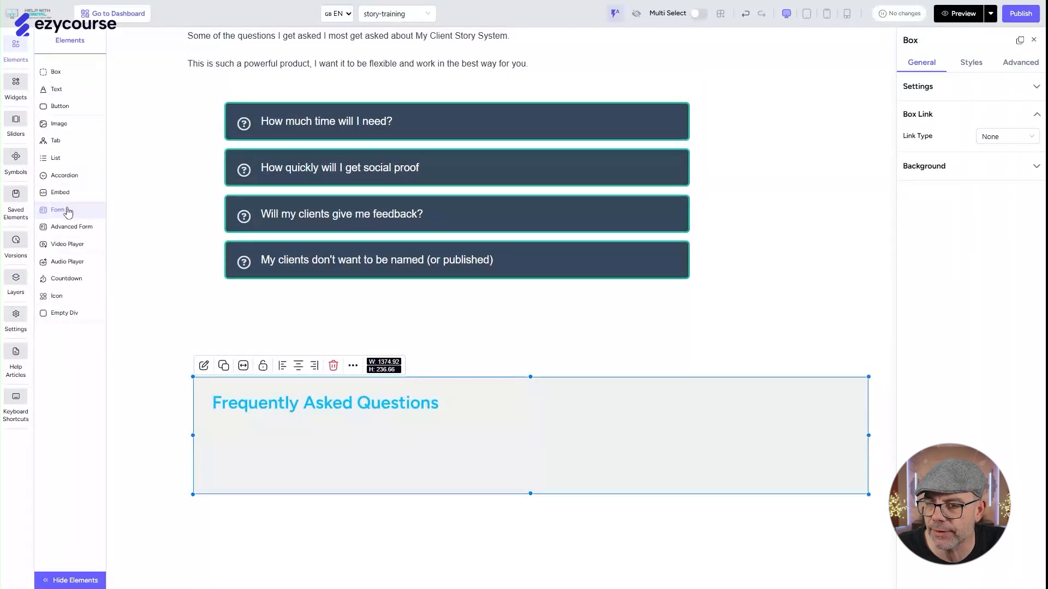
left_click(68, 91)
left_click_drag(143, 272, 250, 466)
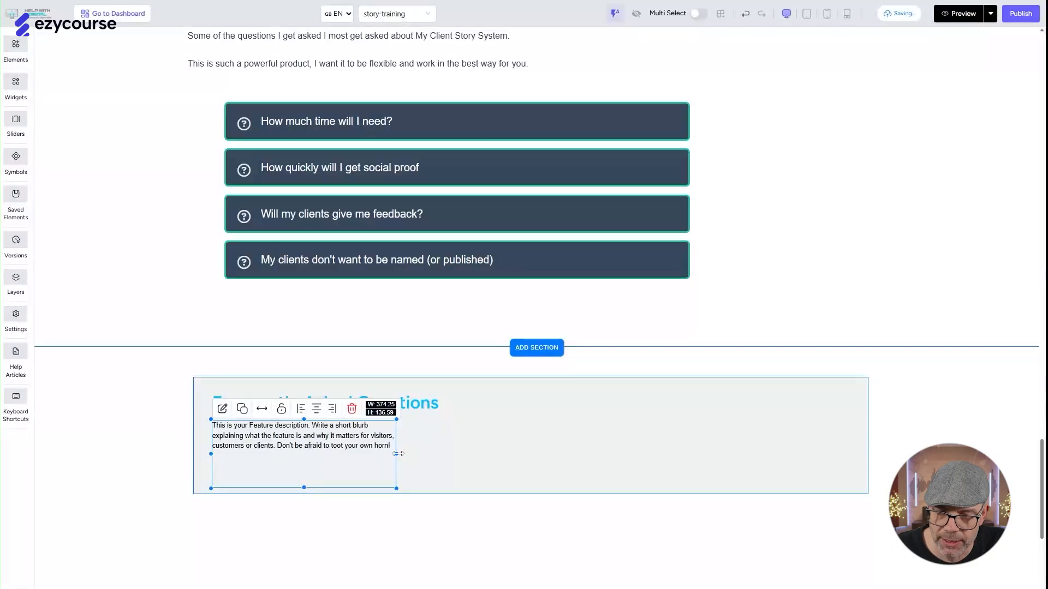
left_click_drag(629, 462, 770, 462)
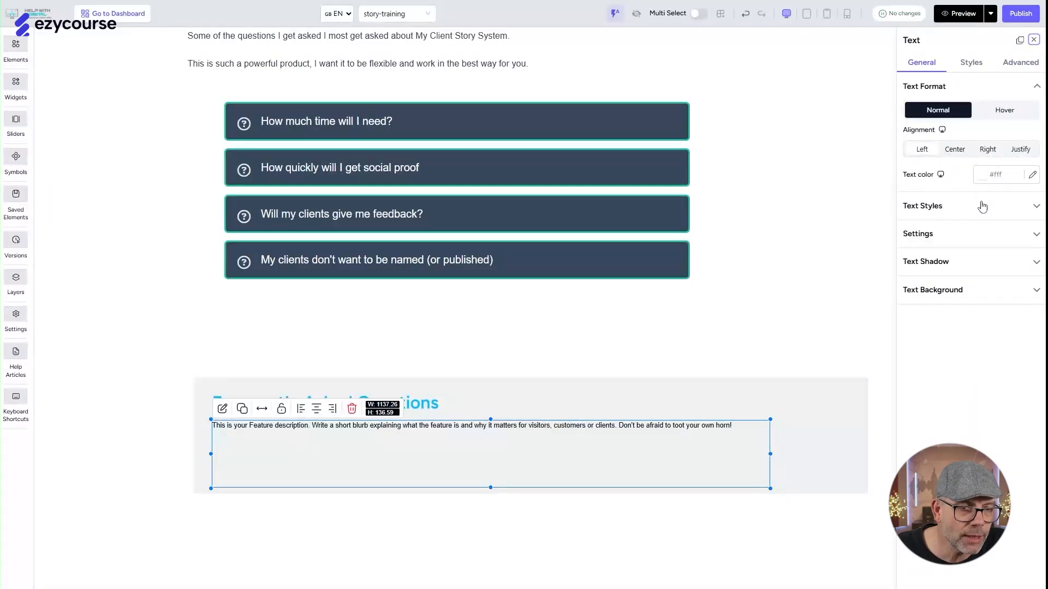
Set the paragraph's font size to 18 px
left_click(982, 205)
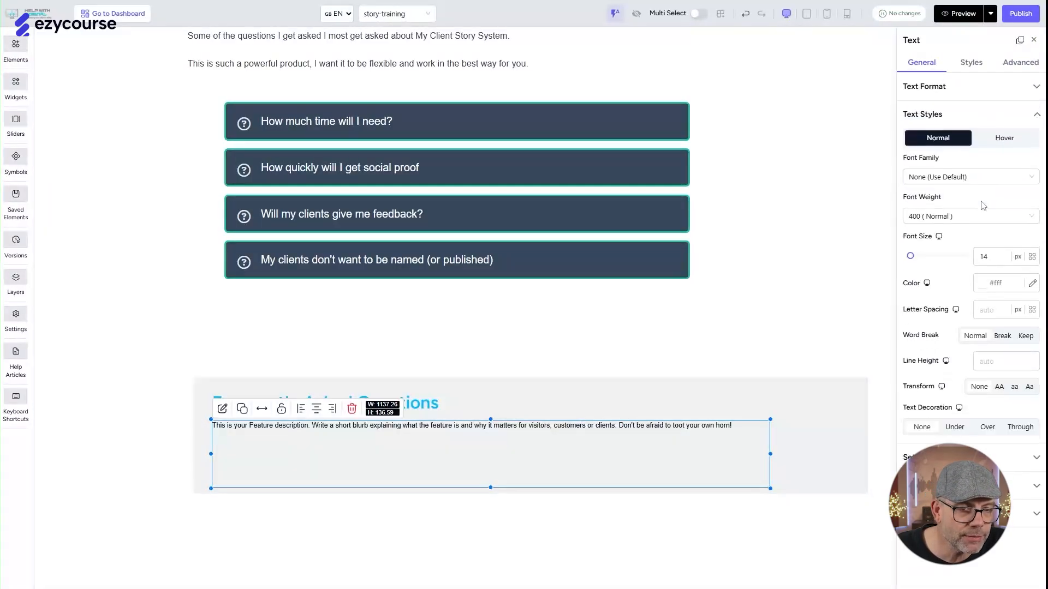
left_click(1006, 257)
key("Up")
key("Up")
key("Up")
key("Up")
key("Up")
key("Down")
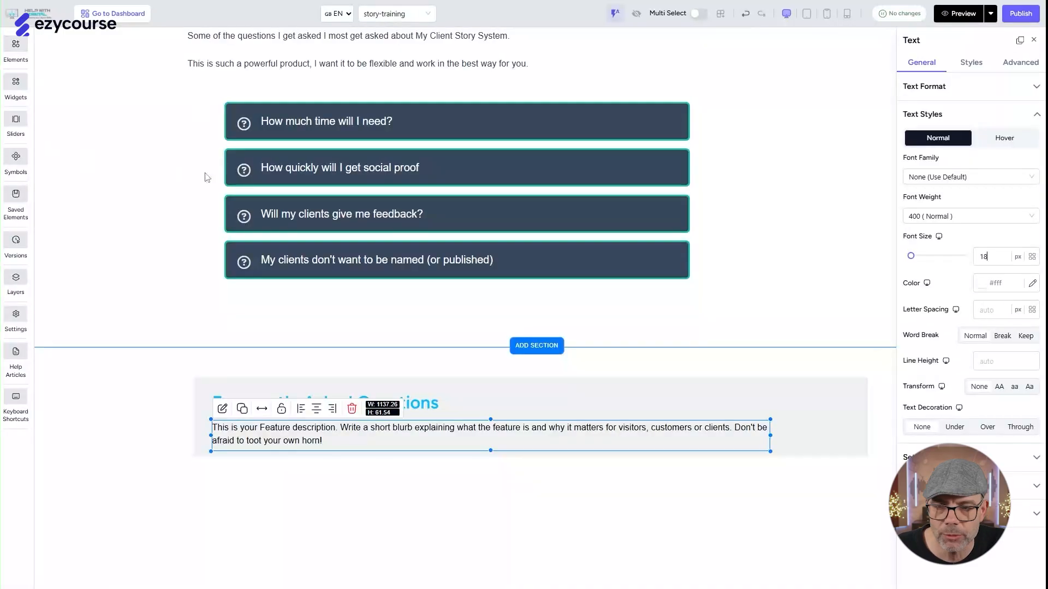
Replace the placeholder paragraph with the two intro sentences of the original FAQ section, about My Client Story System and the product's flexibility
scroll(247, 166, "up", 2)
scroll(386, 457, "down", 2)
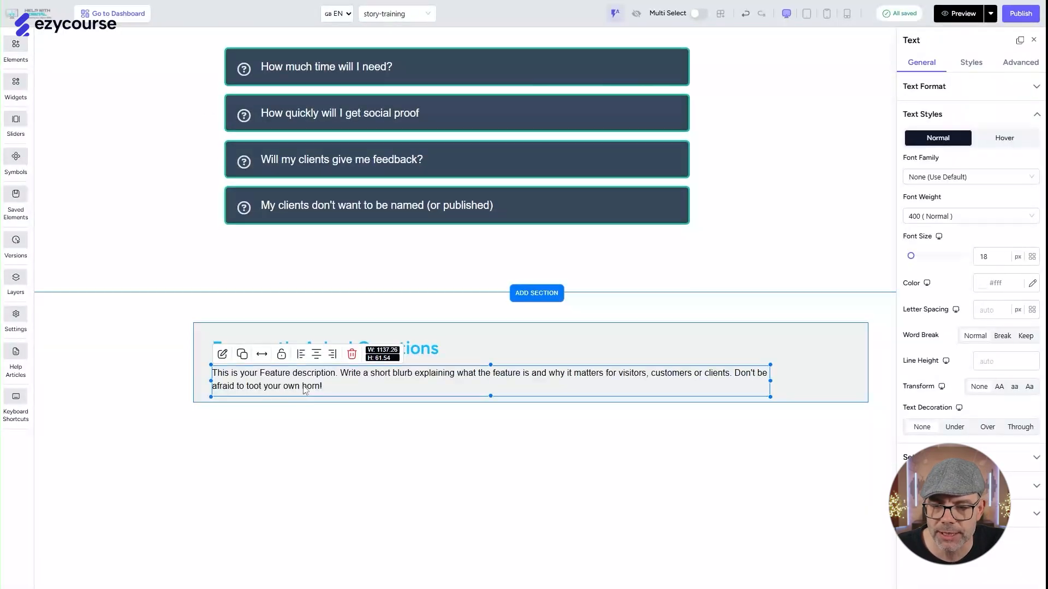
scroll(317, 384, "up", 1)
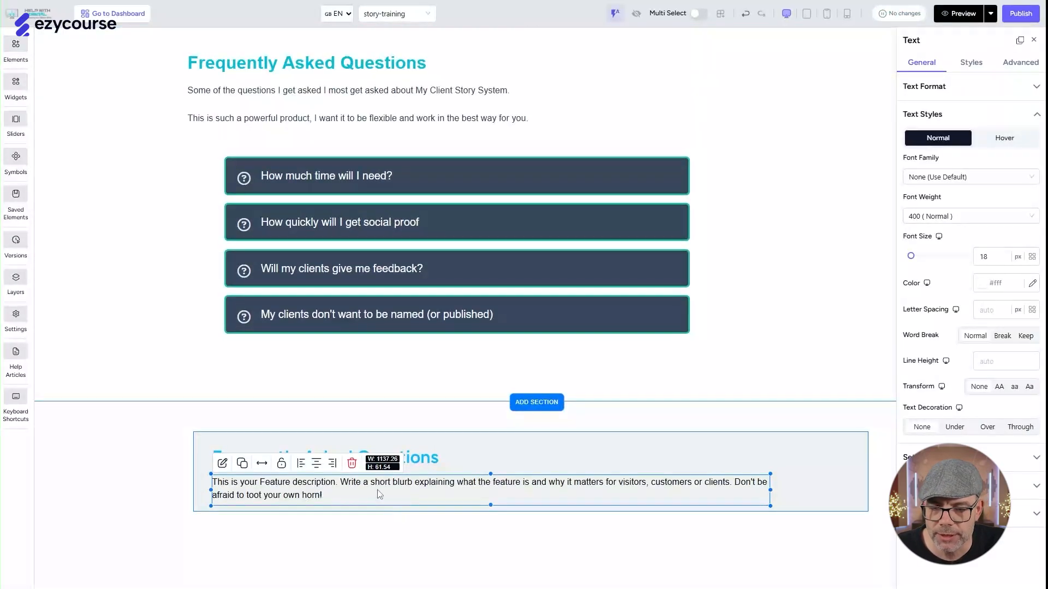
double_click(336, 501)
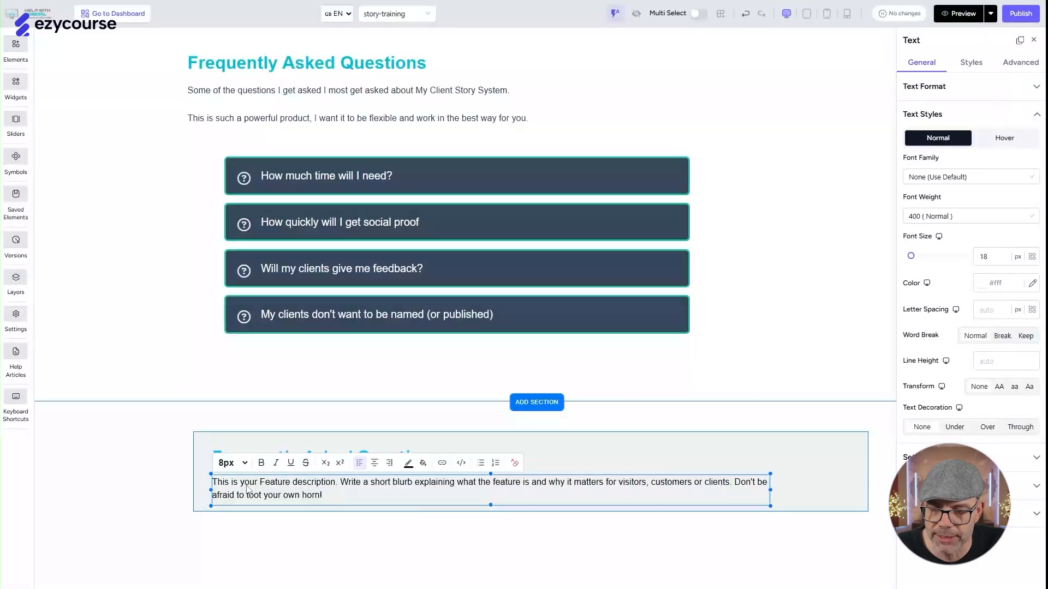
left_click(216, 484, "shift")
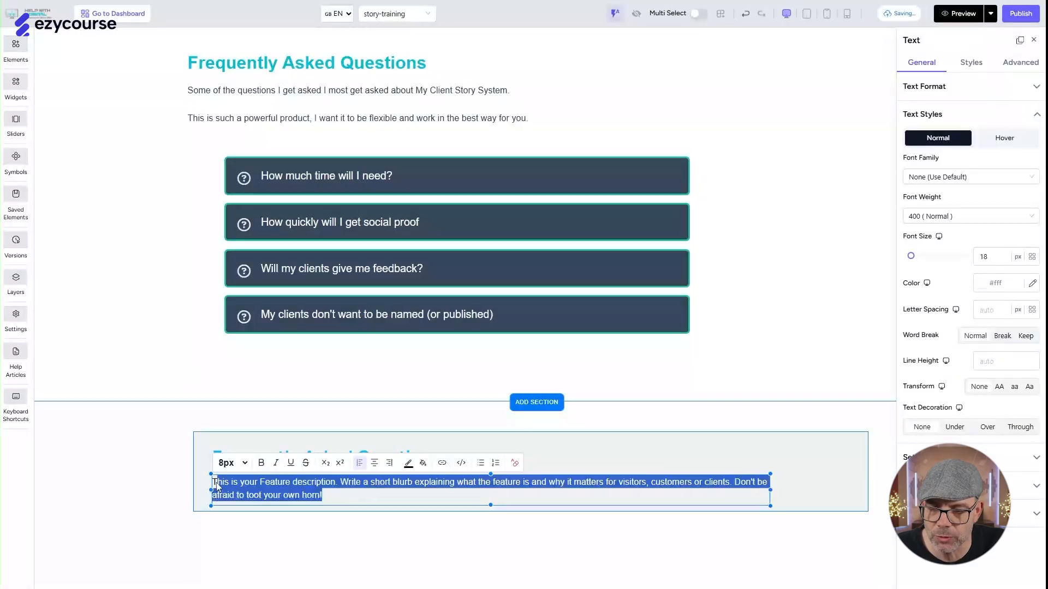
left_click(699, 13)
left_click(324, 500)
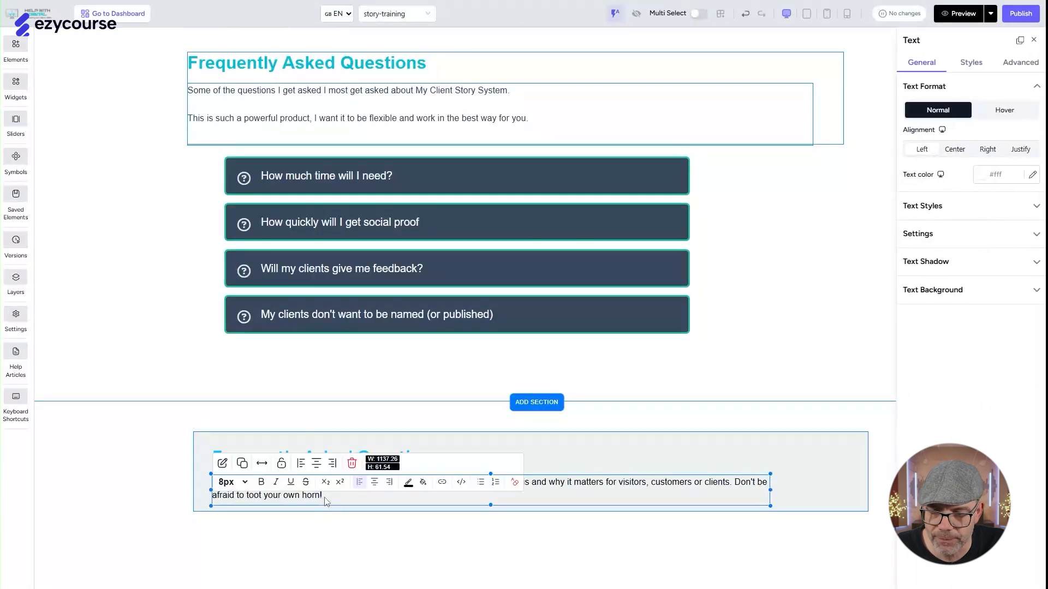
triple_click(328, 502)
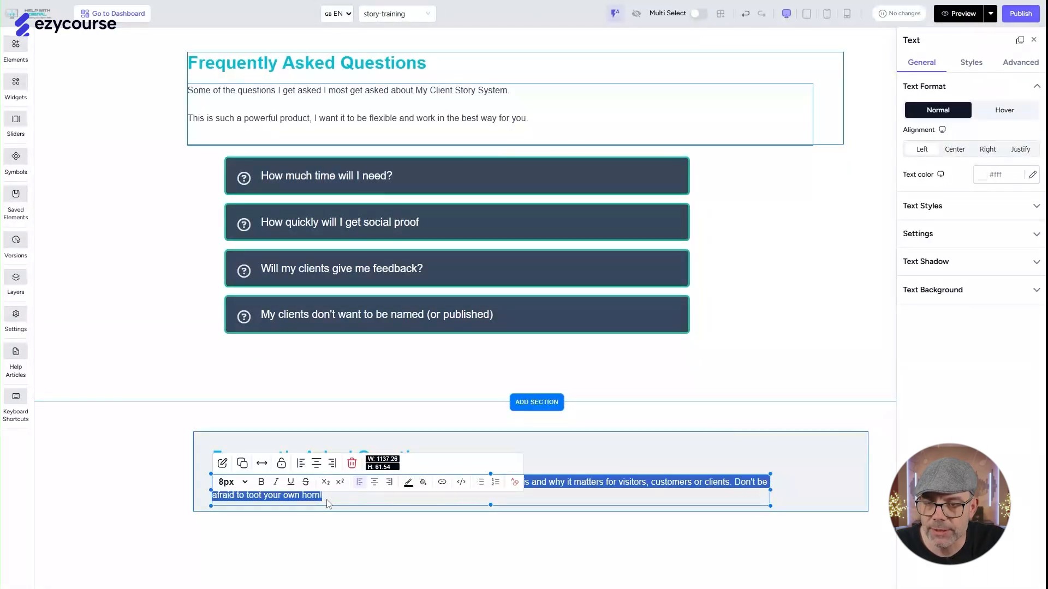
key("BackSpace")
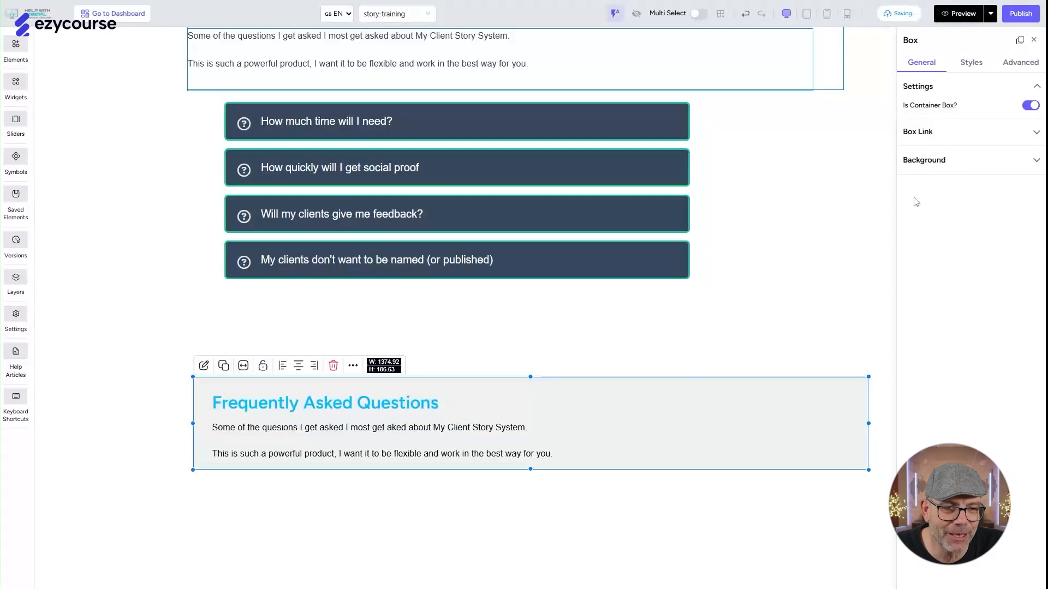
Set the box's normal background color to white (#ffffff)
left_click(947, 166)
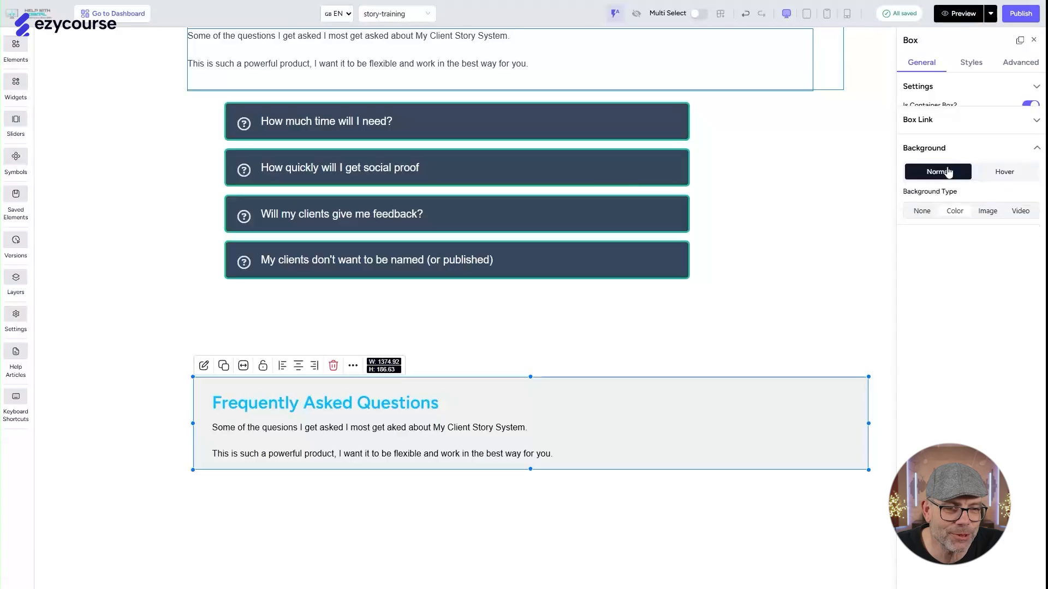
left_click(1031, 233)
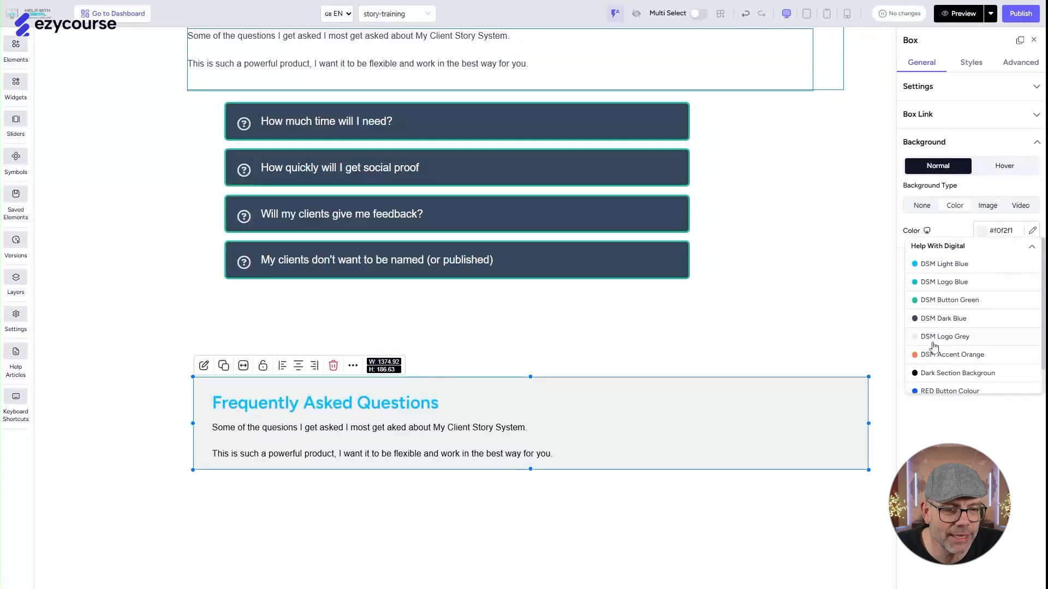
left_click(1011, 231)
left_click_drag(1000, 234, 996, 234)
type("fff")
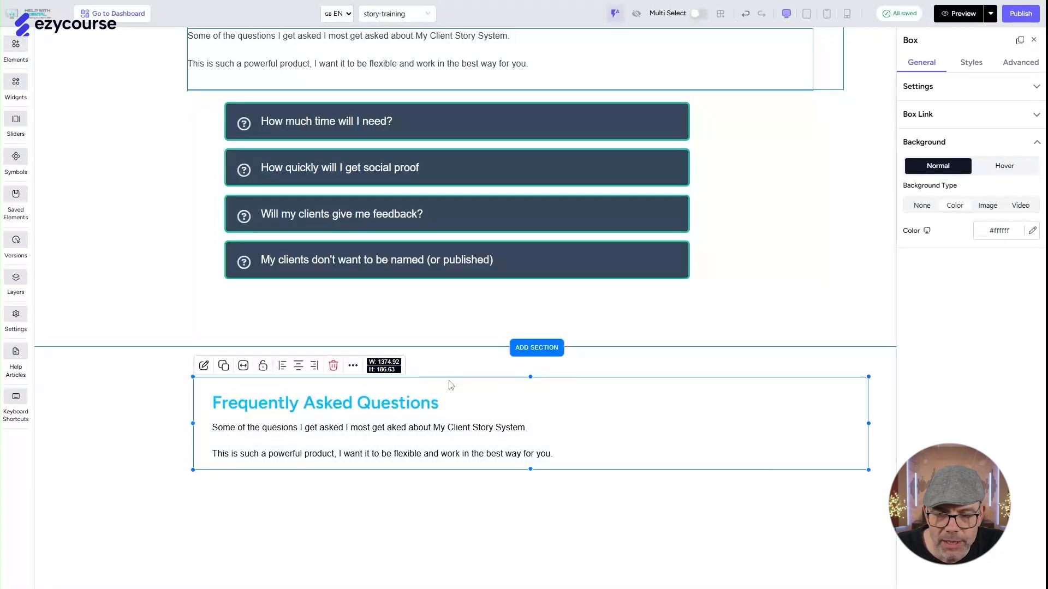
scroll(266, 192, "up", 3)
scroll(270, 223, "down", 3)
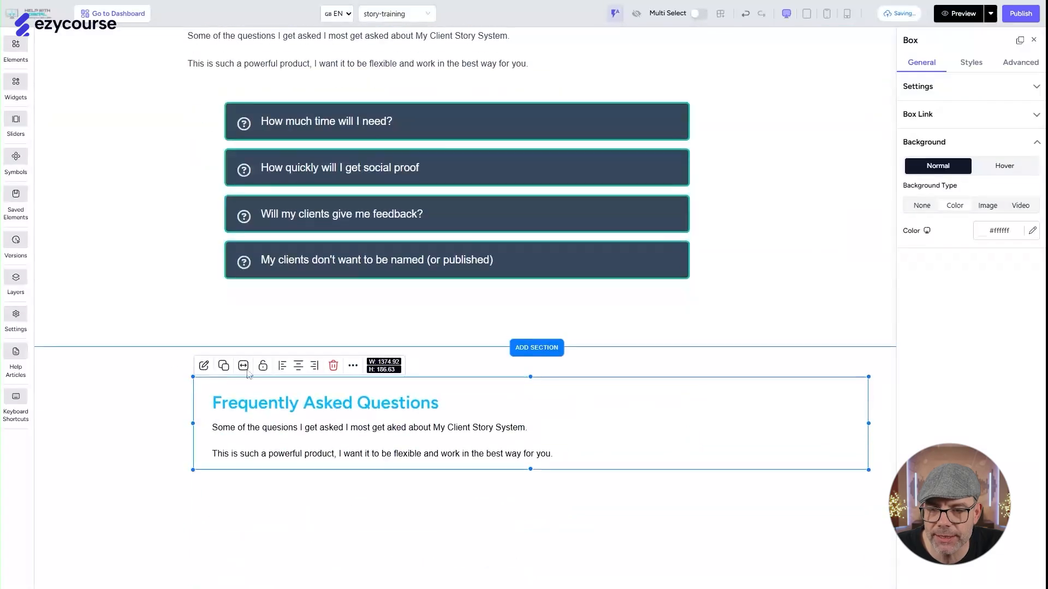
Add an FAQ Accordion element to the new section, below the box with the heading and intro text
scroll(386, 445, "down", 3)
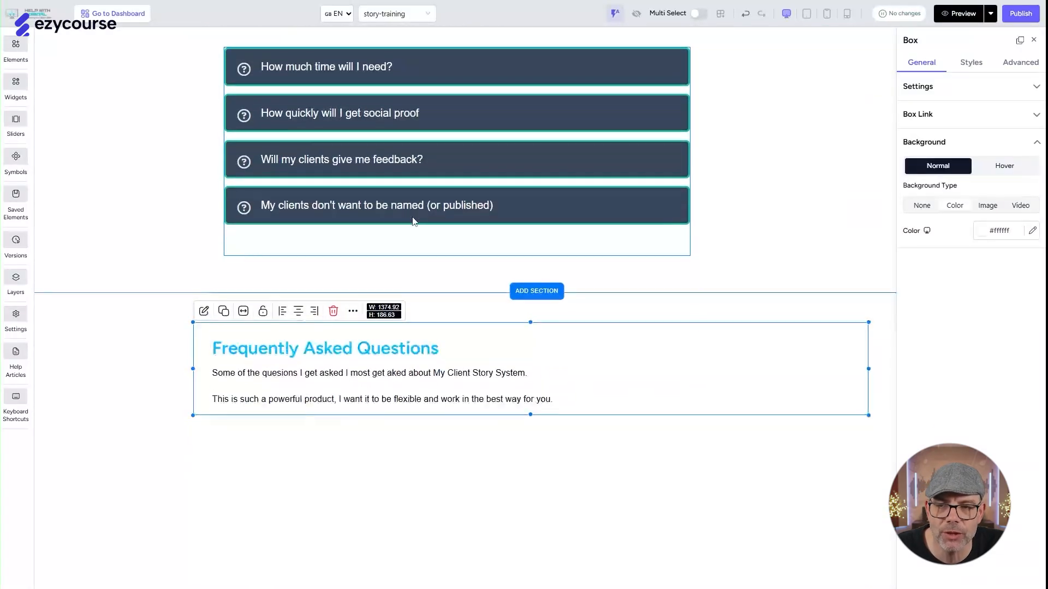
left_click(157, 317)
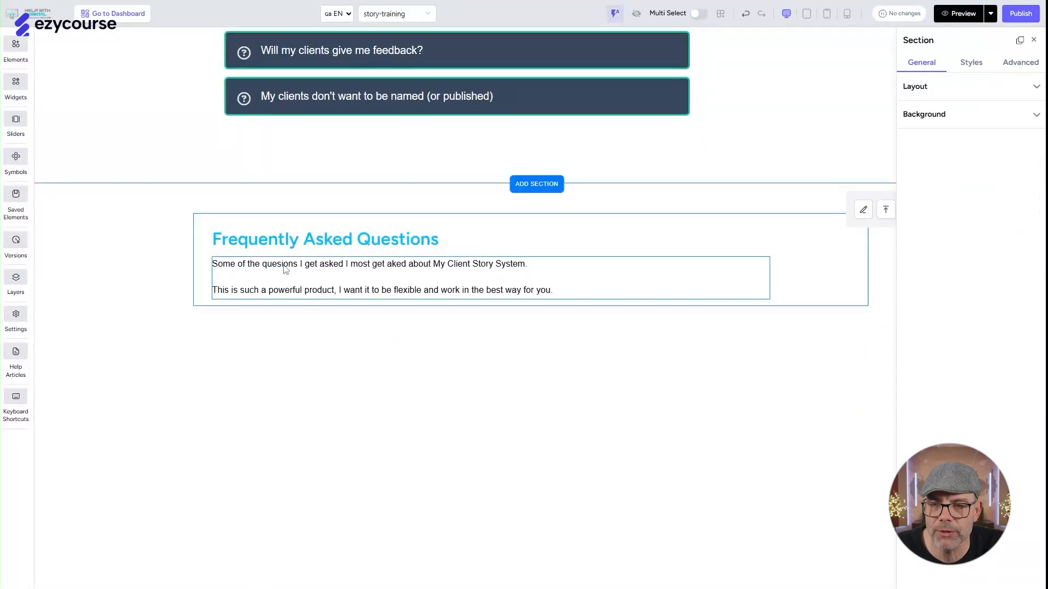
left_click(13, 55)
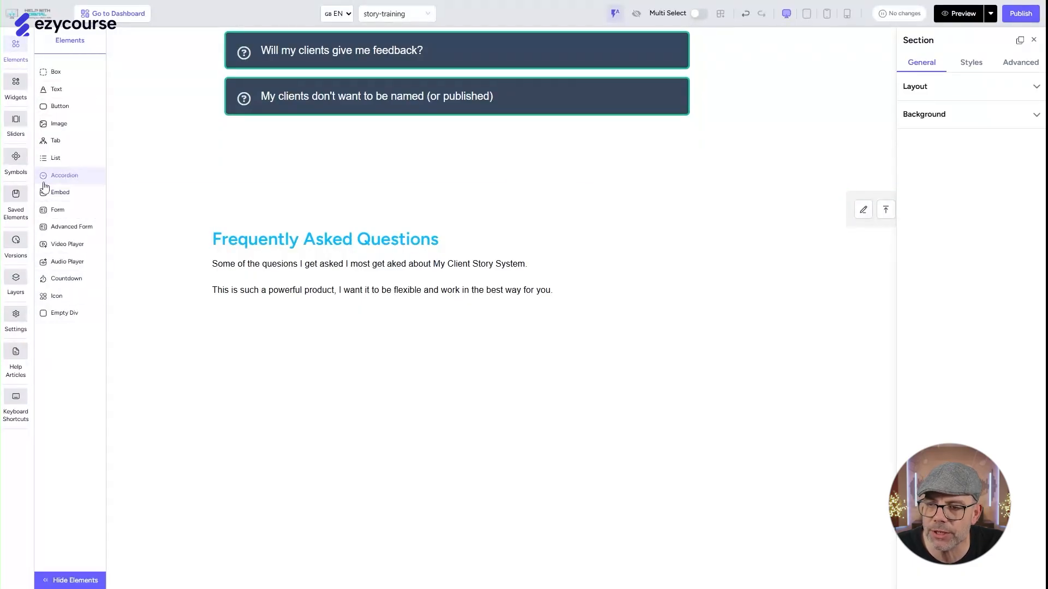
left_click(61, 175)
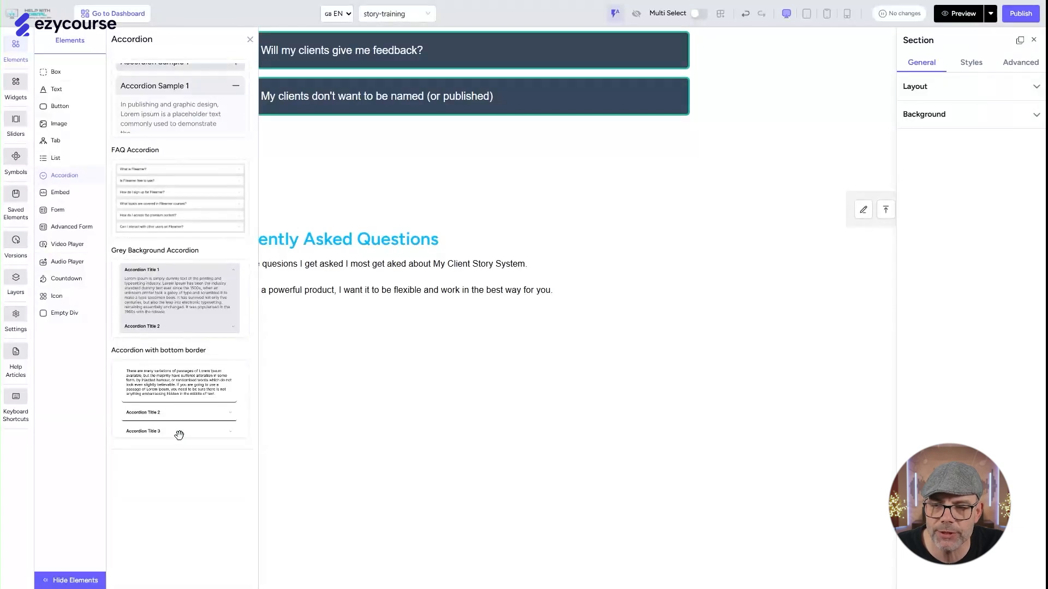
left_click_drag(149, 192, 255, 365)
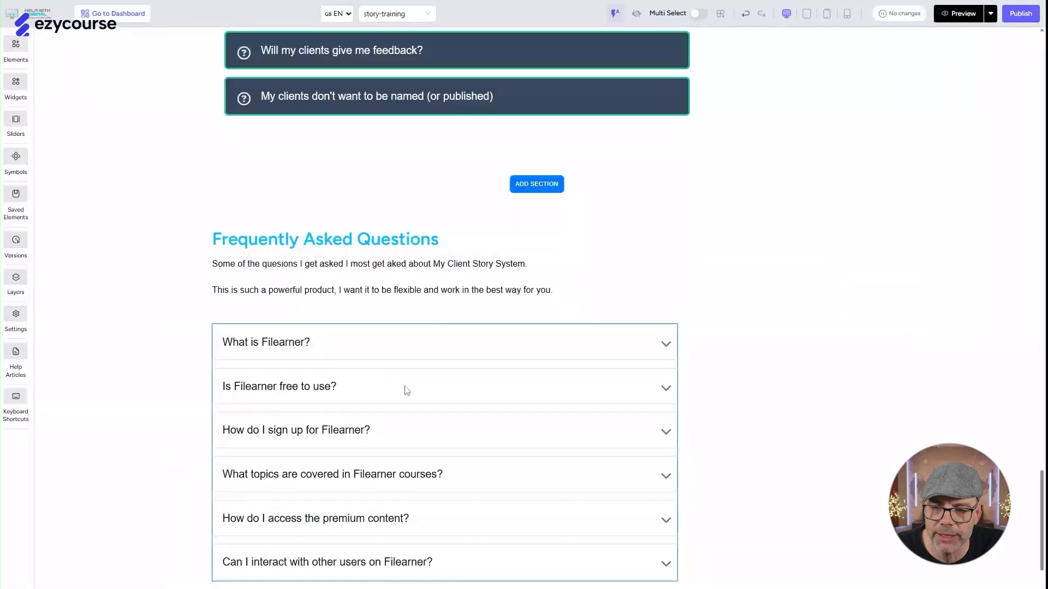
left_click(751, 360)
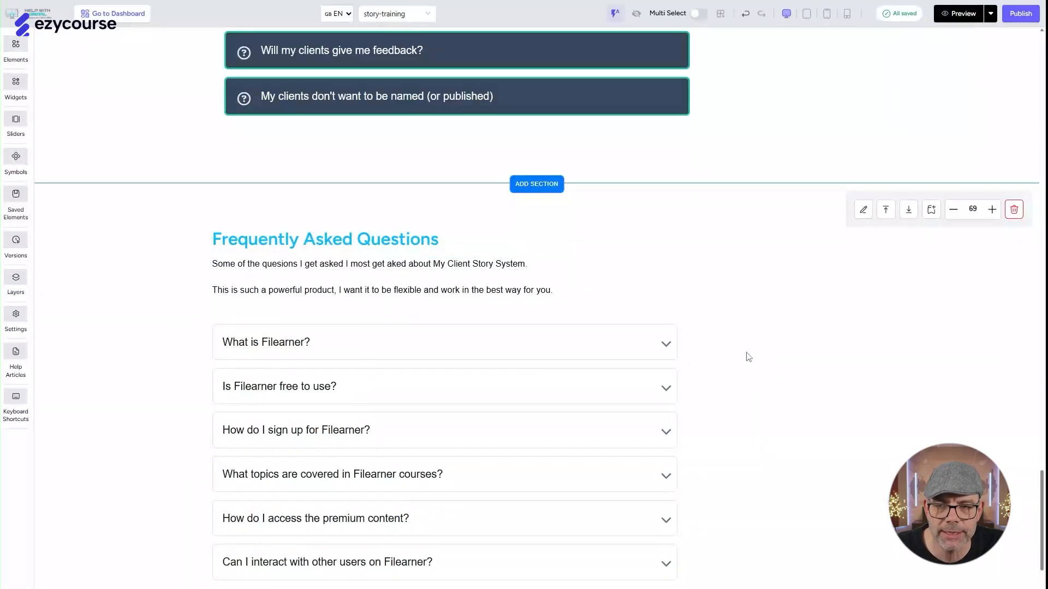
Compare the original FAQ accordion's questions and styling with the new accordion
scroll(747, 355, "up", 5)
scroll(355, 234, "down", 3)
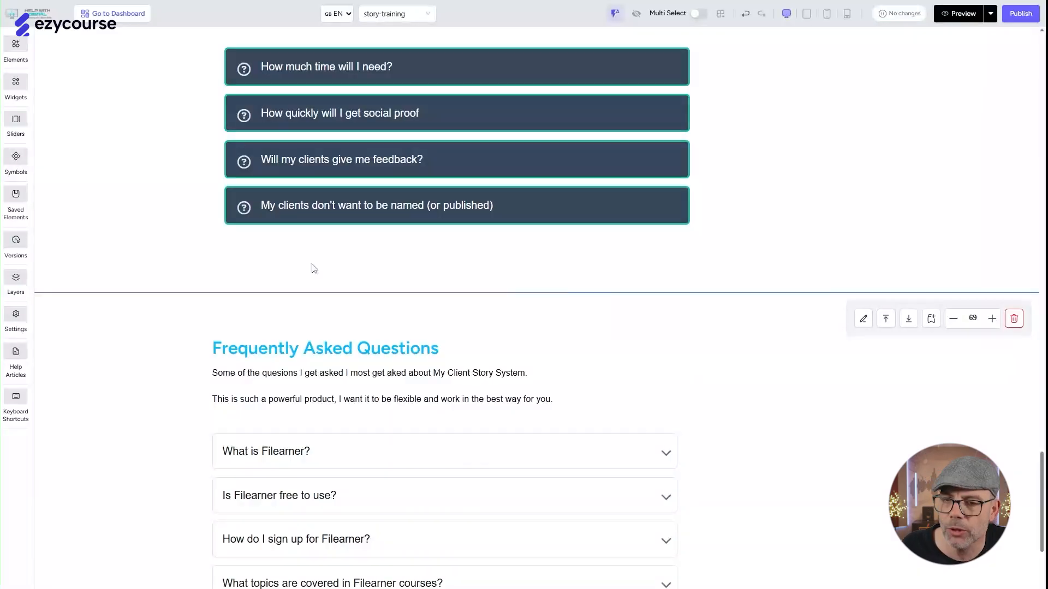
scroll(419, 237, "up", 2)
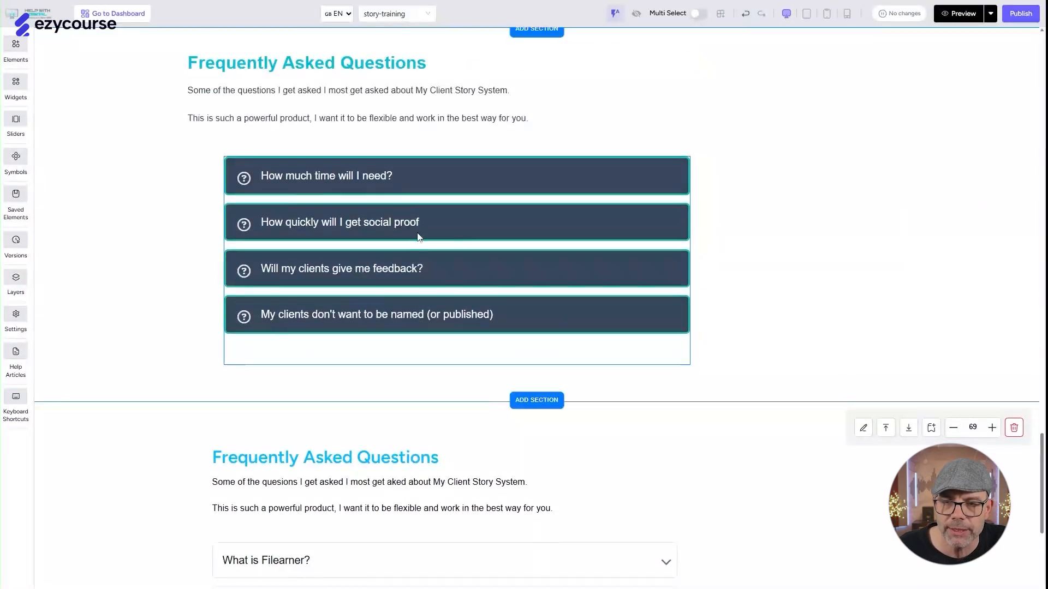
left_click(361, 178)
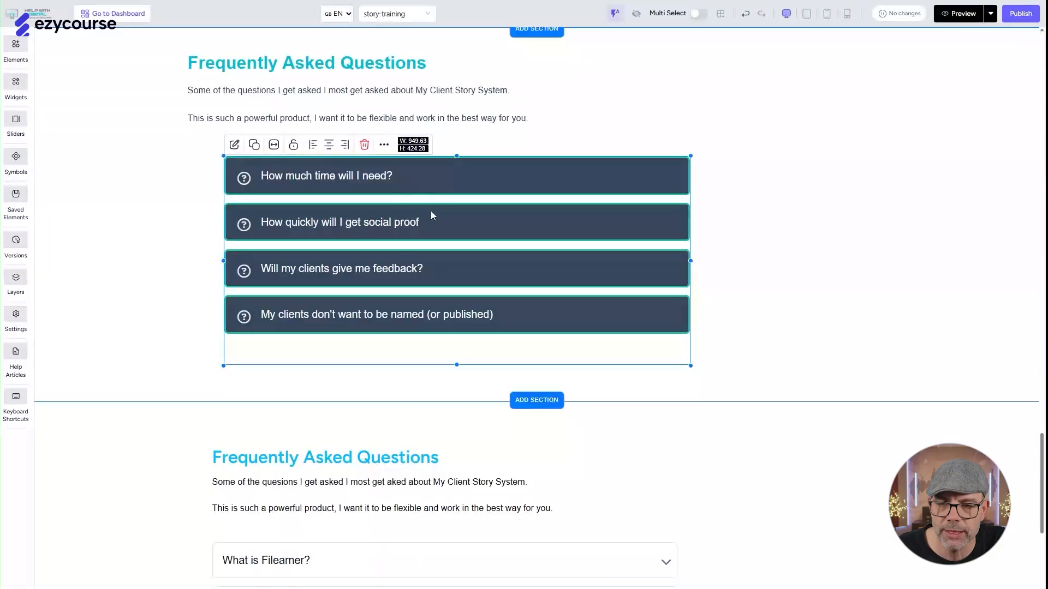
scroll(430, 211, "down", 2)
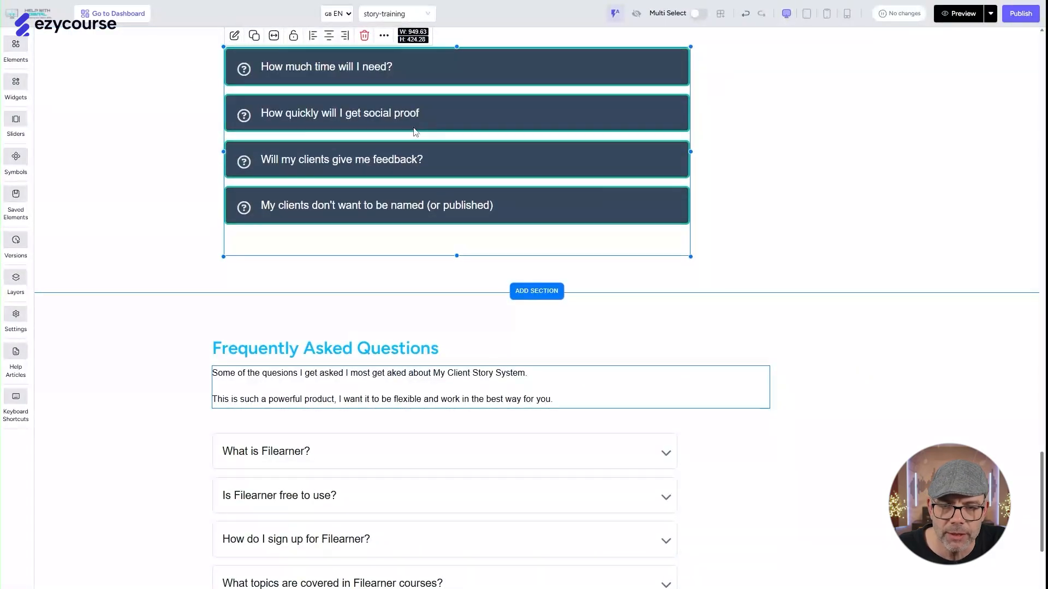
scroll(363, 467, "down", 3)
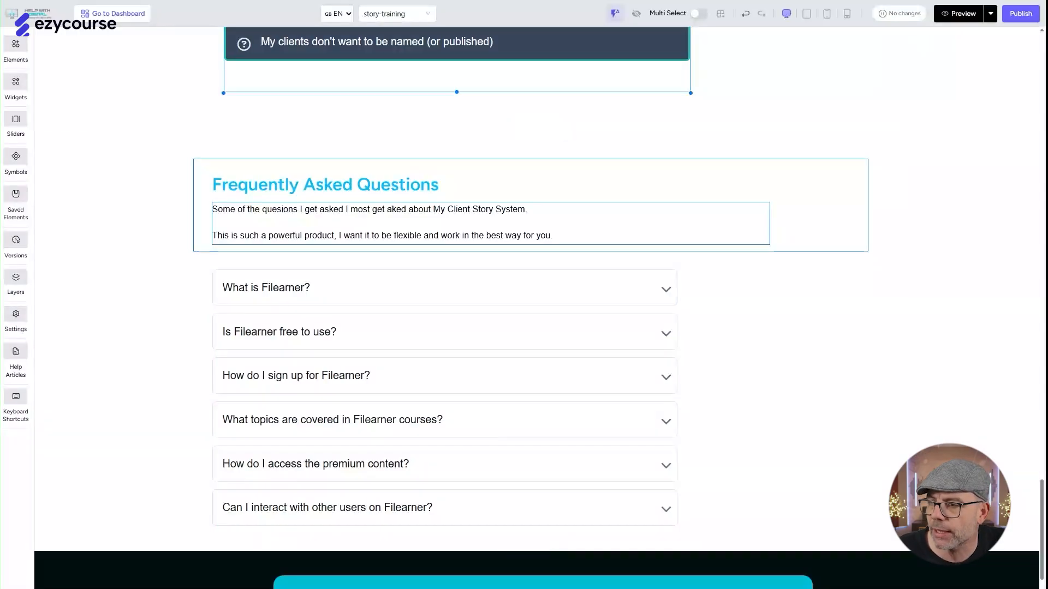
scroll(496, 333, "down", 2)
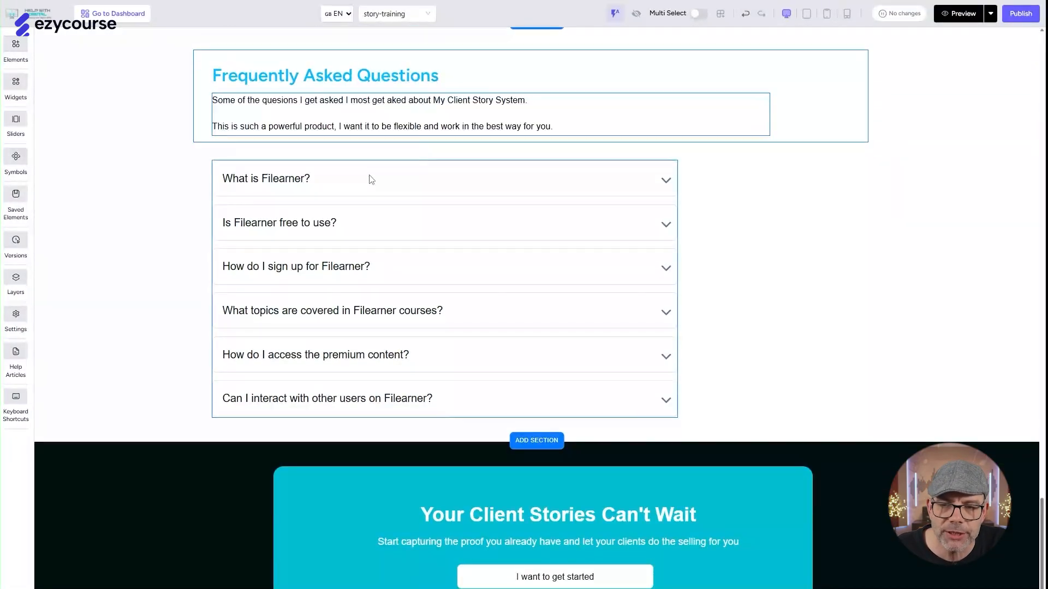
Delete the last two items, "How do I access the premium content?" and "Can I interact with other users on Filearner?", from the new accordion
left_click(370, 180)
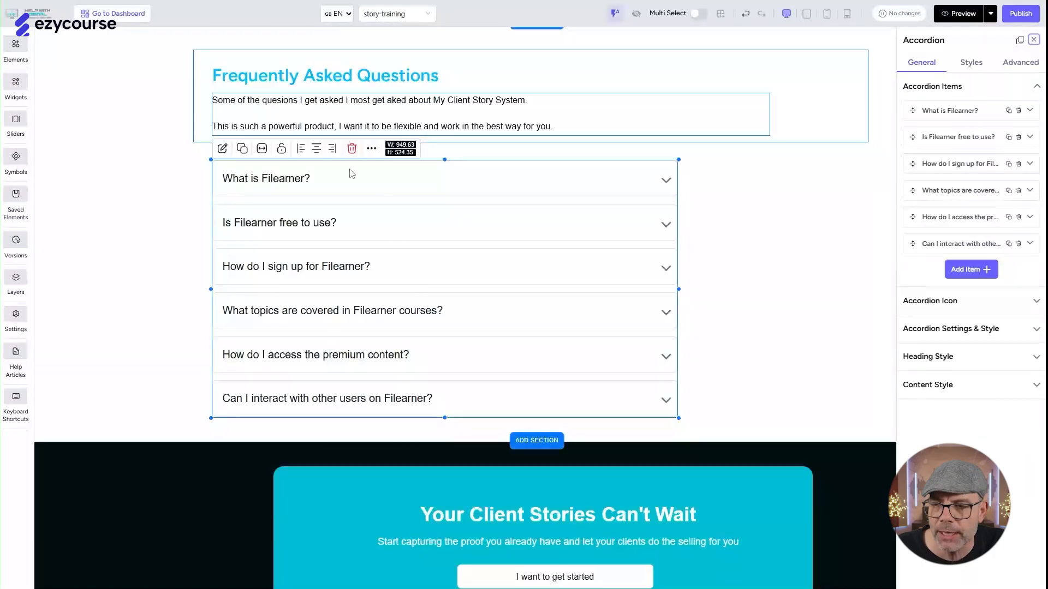
scroll(568, 247, "up", 5)
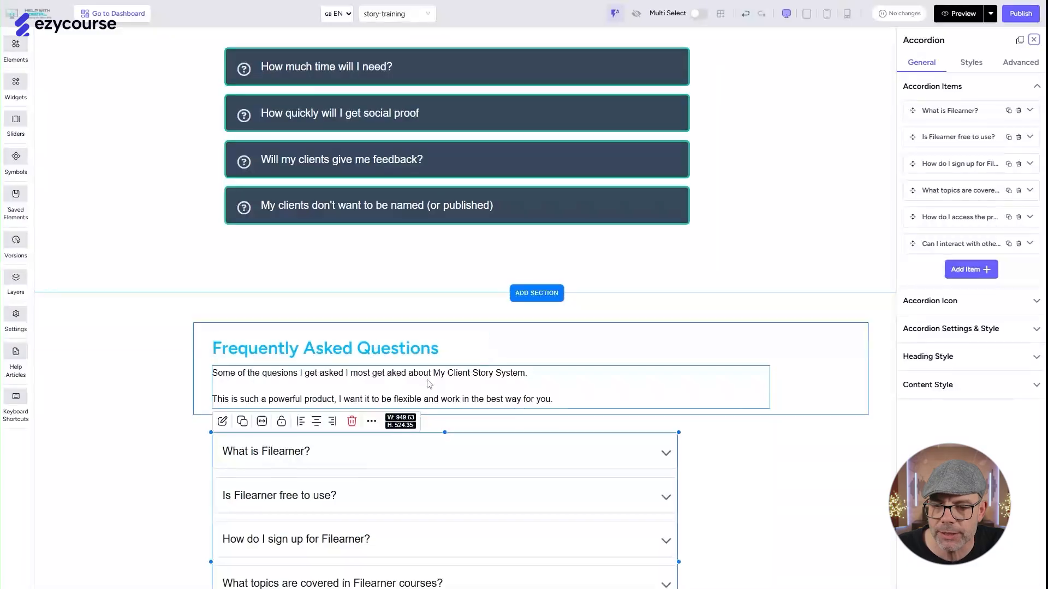
scroll(445, 398, "down", 4)
scroll(335, 391, "down", 1)
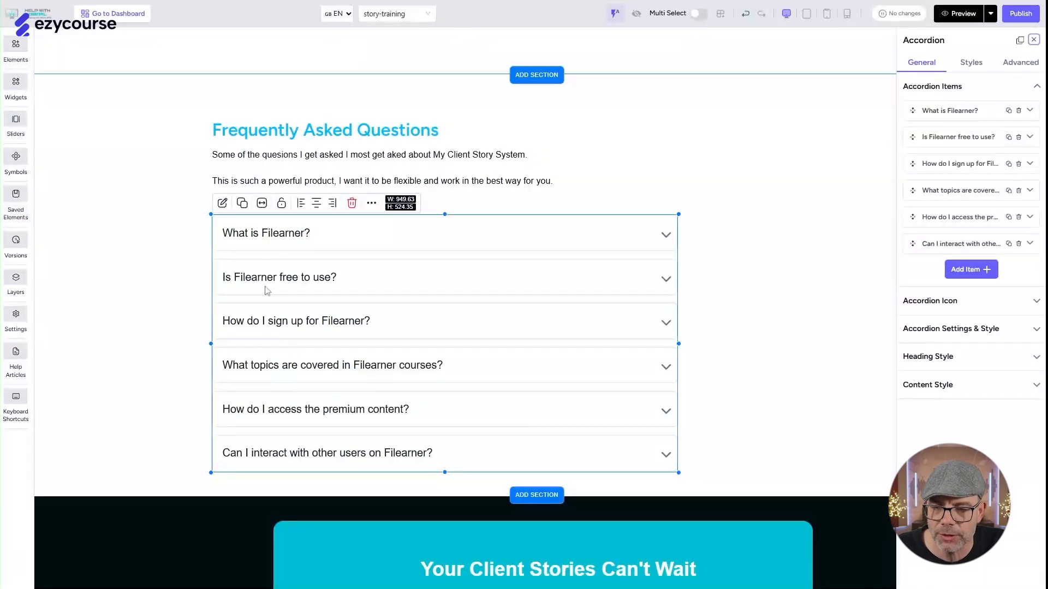
left_click(1018, 245)
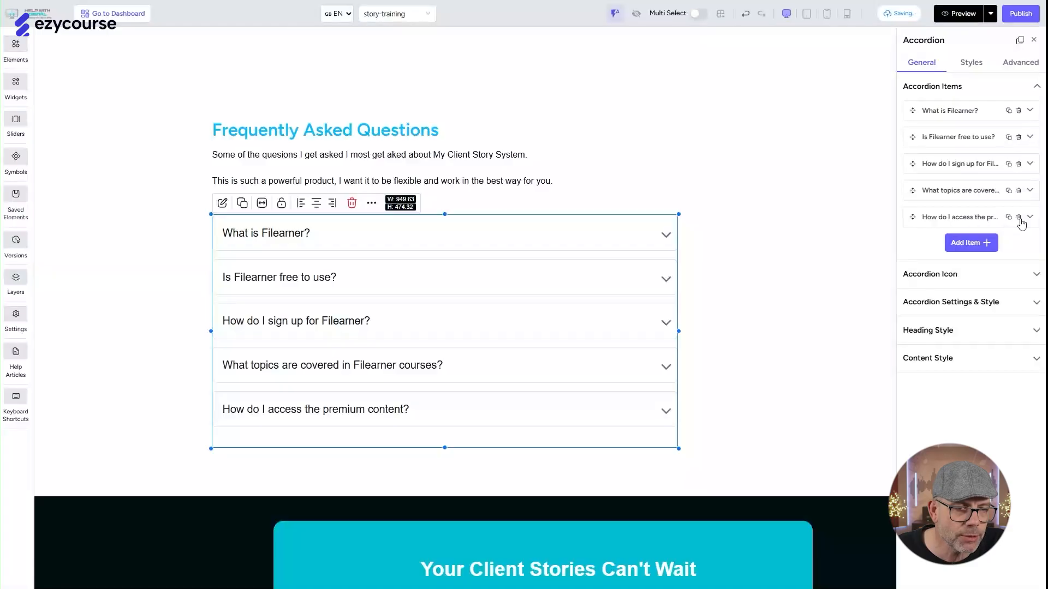
left_click(1019, 218)
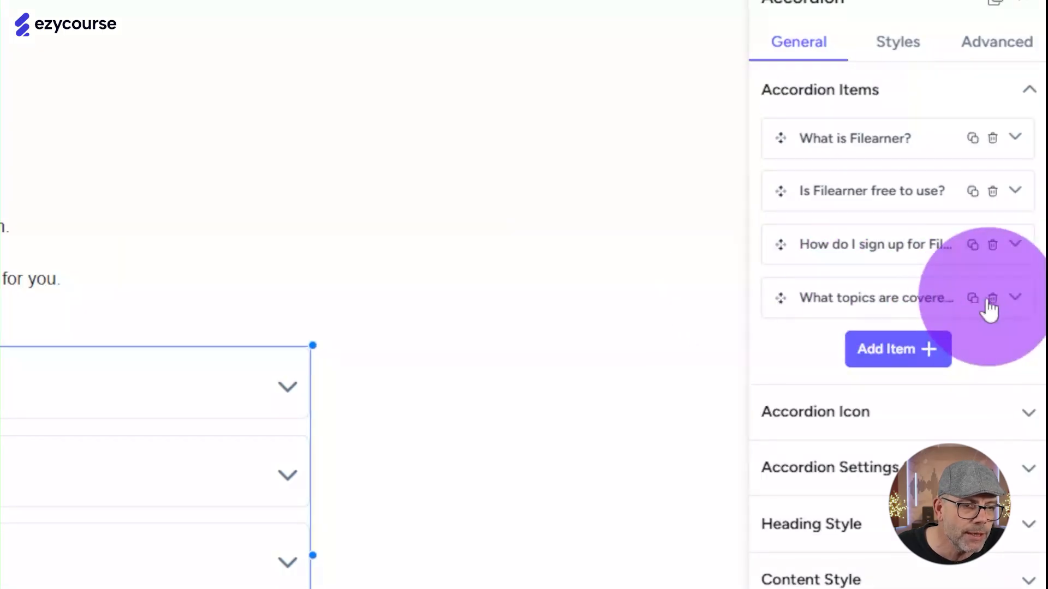
Duplicate the "What topics are covered in Filearner courses?" accordion item and delete the copy
left_click(973, 300)
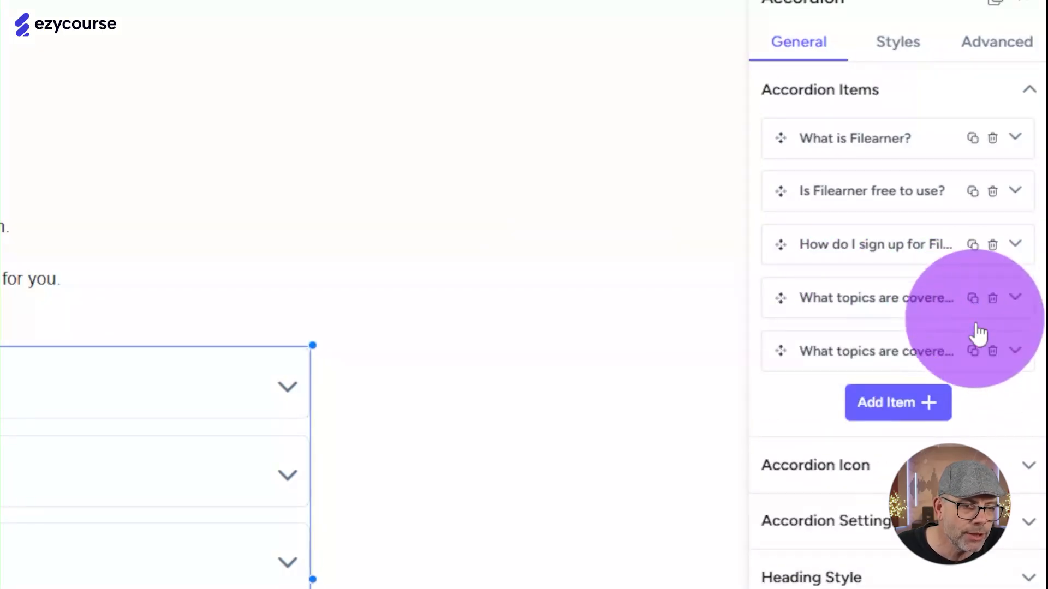
left_click(993, 352)
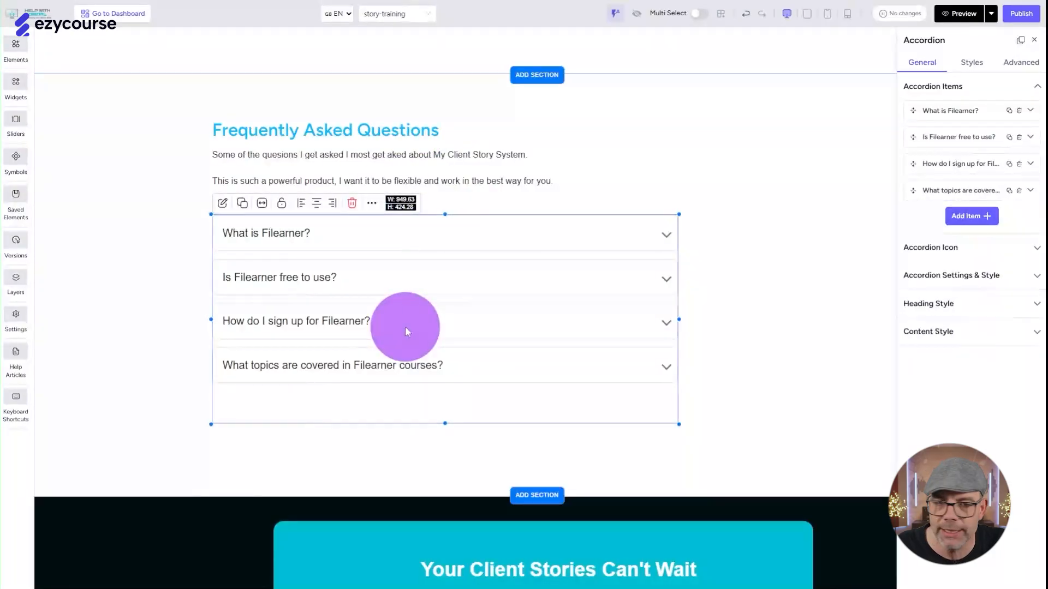
Relabel the first accordion item "How much time will I need?" and replace its content with the answer about very little input and under 2 hours
left_click(1032, 111)
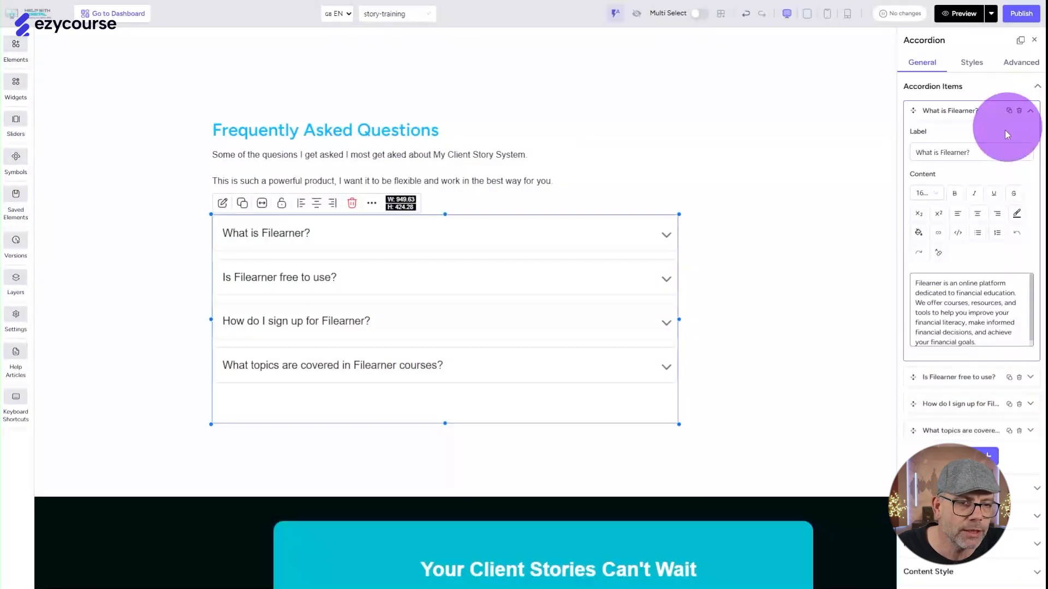
triple_click(983, 149)
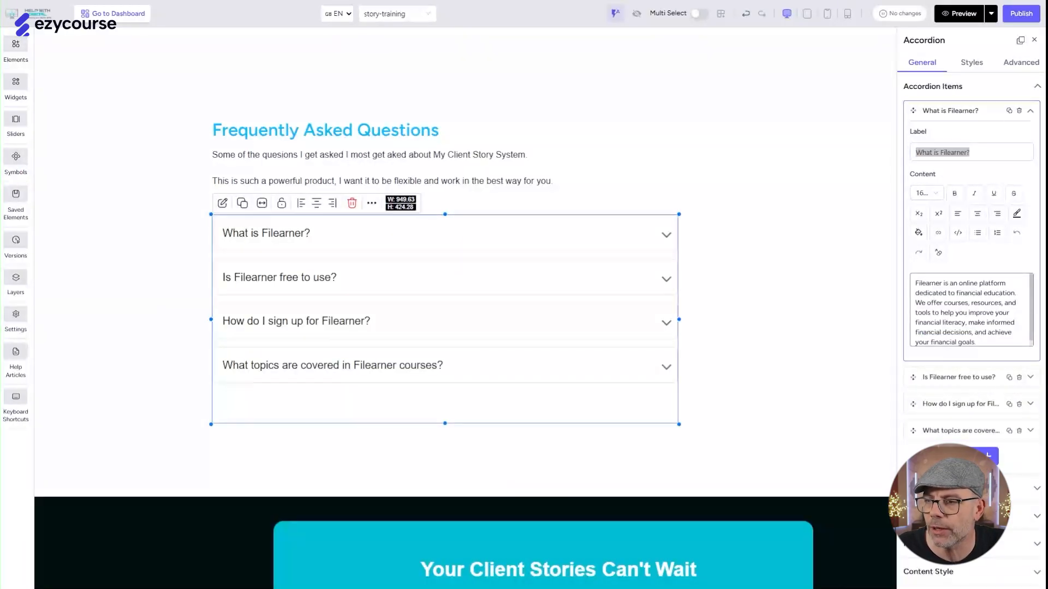
left_click(964, 155)
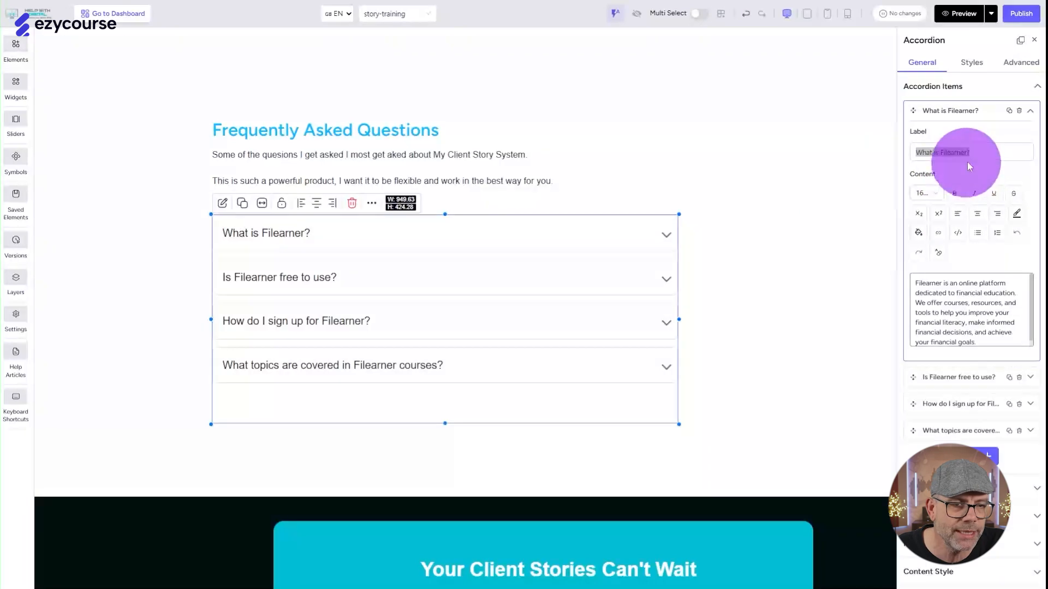
type("How much time will I need?")
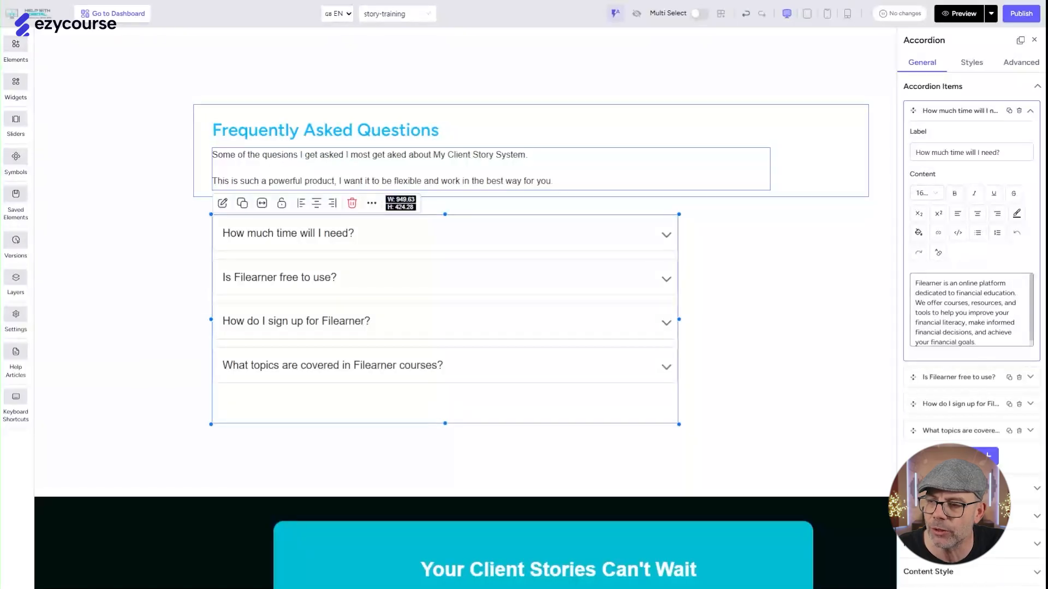
left_click_drag(915, 282, 980, 344)
type("Very little. The input you'll need to give is on question design and landing page copy. Most people can complete this work in under 2 hours.")
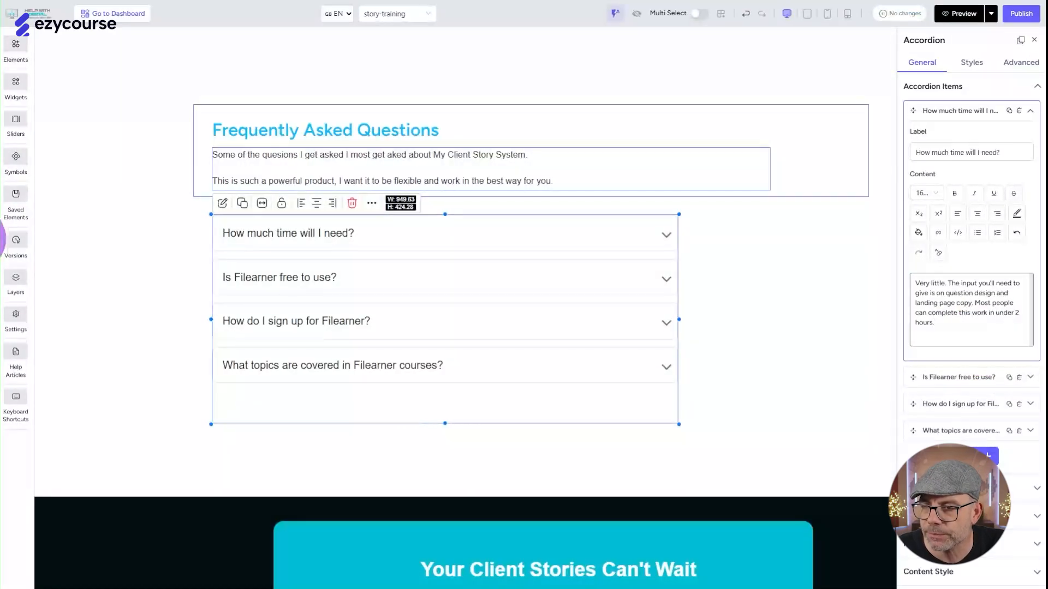
Relabel the second accordion item "How quickly will I get social proof" and select its placeholder content
left_click(950, 377)
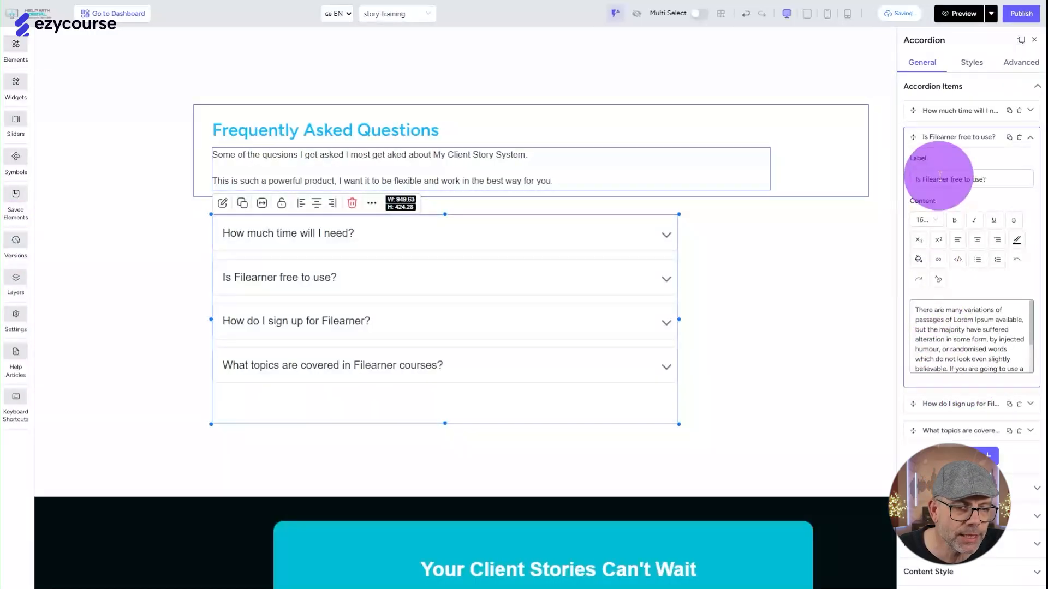
left_click_drag(1005, 179, 913, 179)
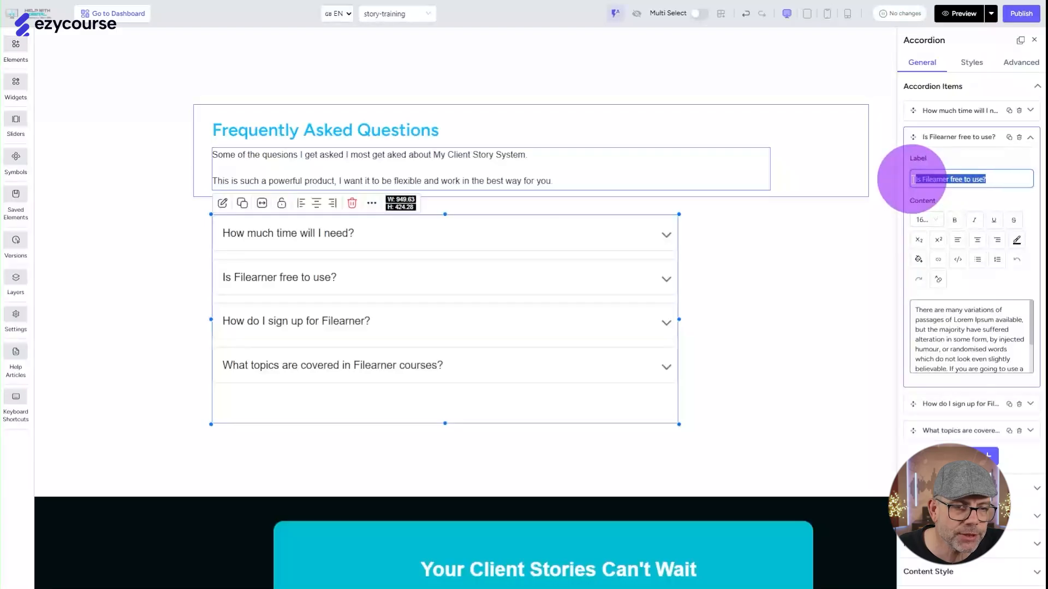
type("How quickly will I get social proof")
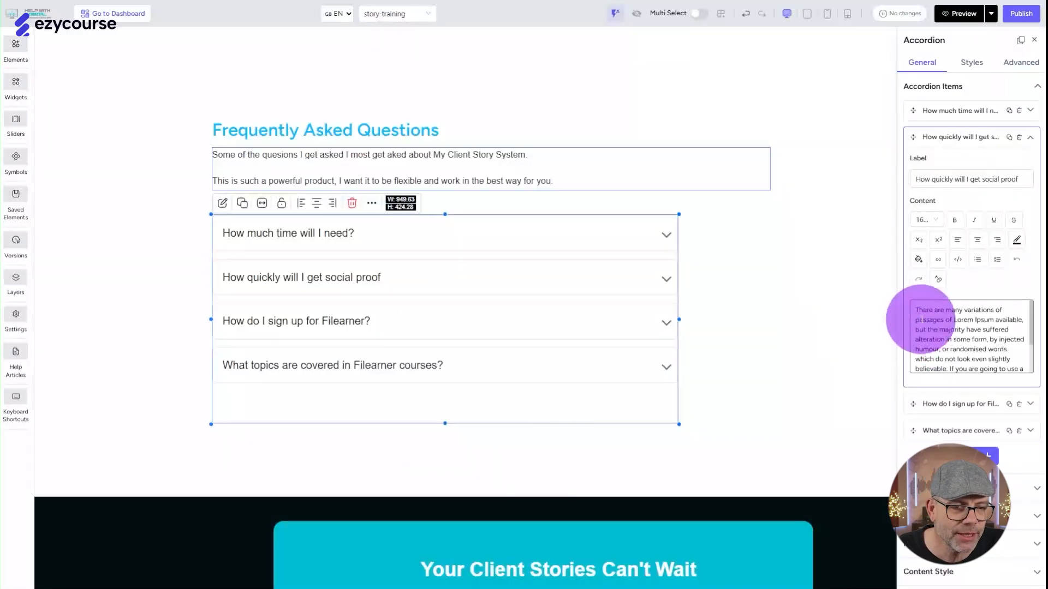
left_click_drag(917, 310, 1009, 374)
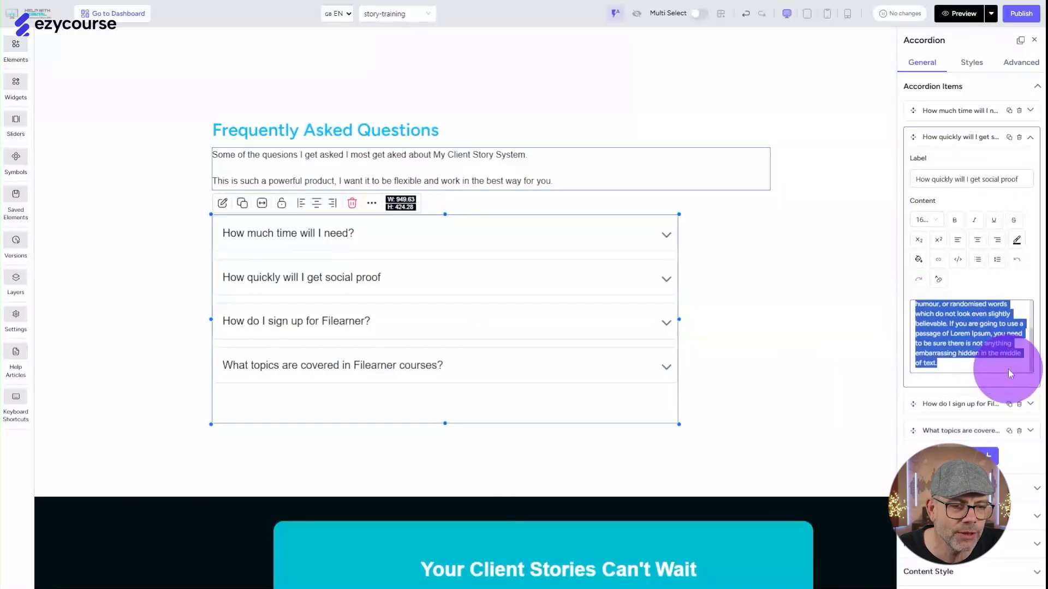
Set the third accordion item's label to "I don't have enough stories from clients"
left_click(1031, 404)
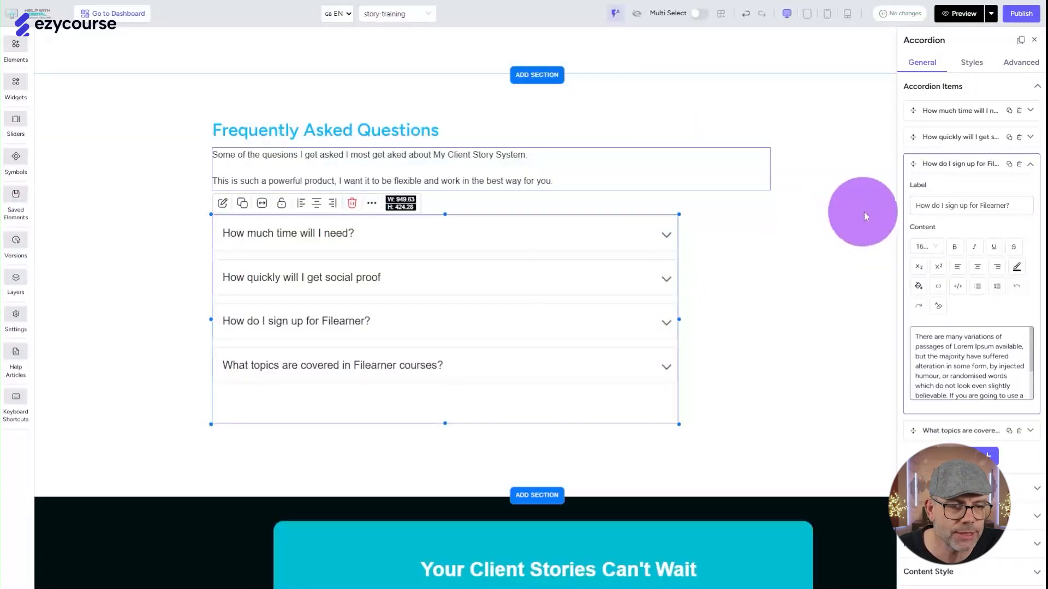
left_click_drag(968, 206, 920, 203)
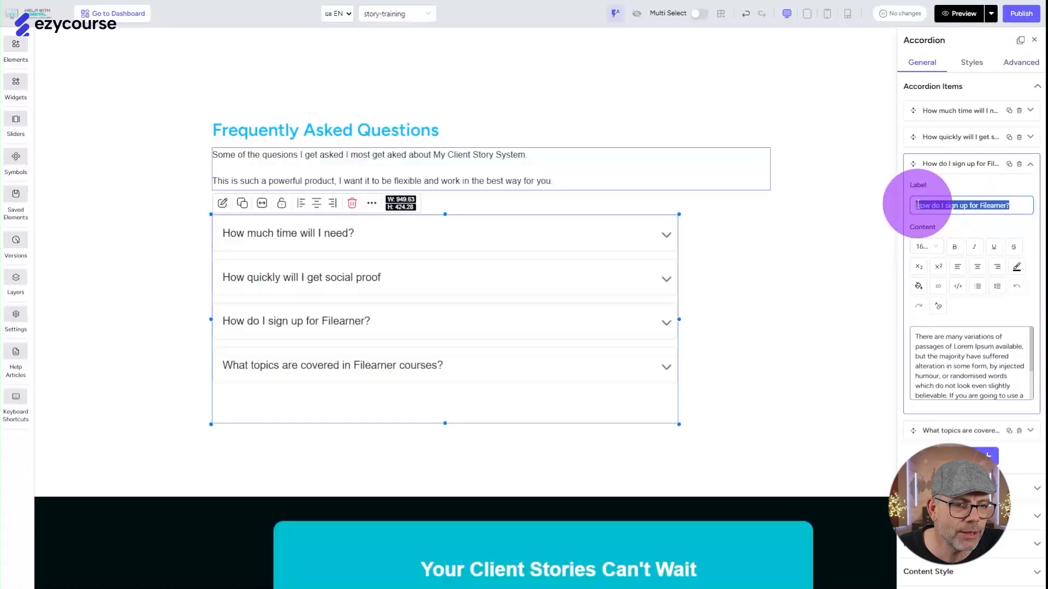
type("I don't have enough stories from clients")
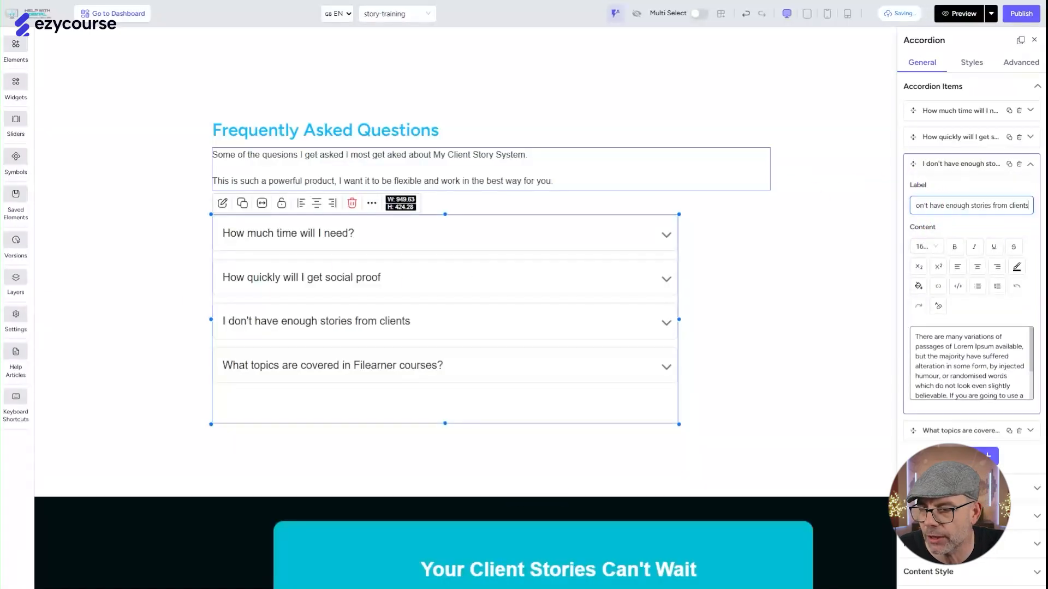
Replace the third accordion item's placeholder content with the answer about drawing out stories even from clients who haven't completed their work
key("Tab")
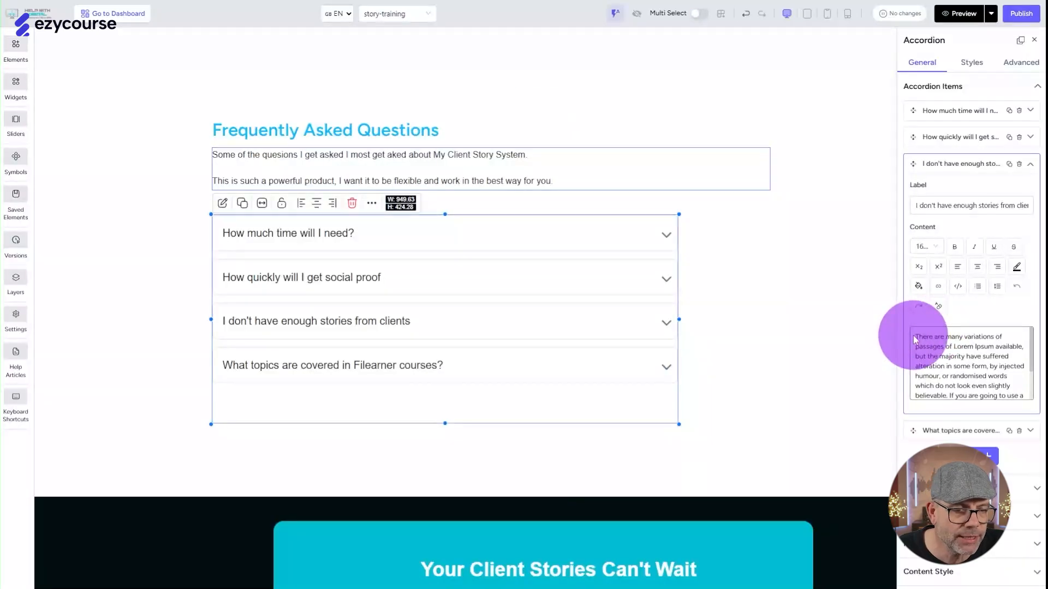
left_click_drag(916, 337, 1020, 400)
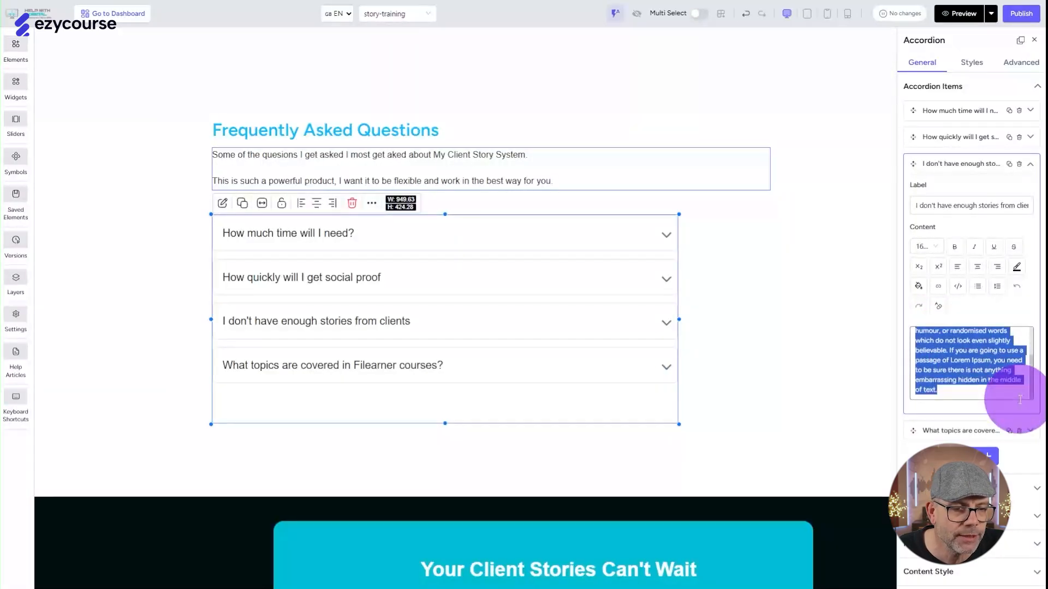
key("ctrl+v")
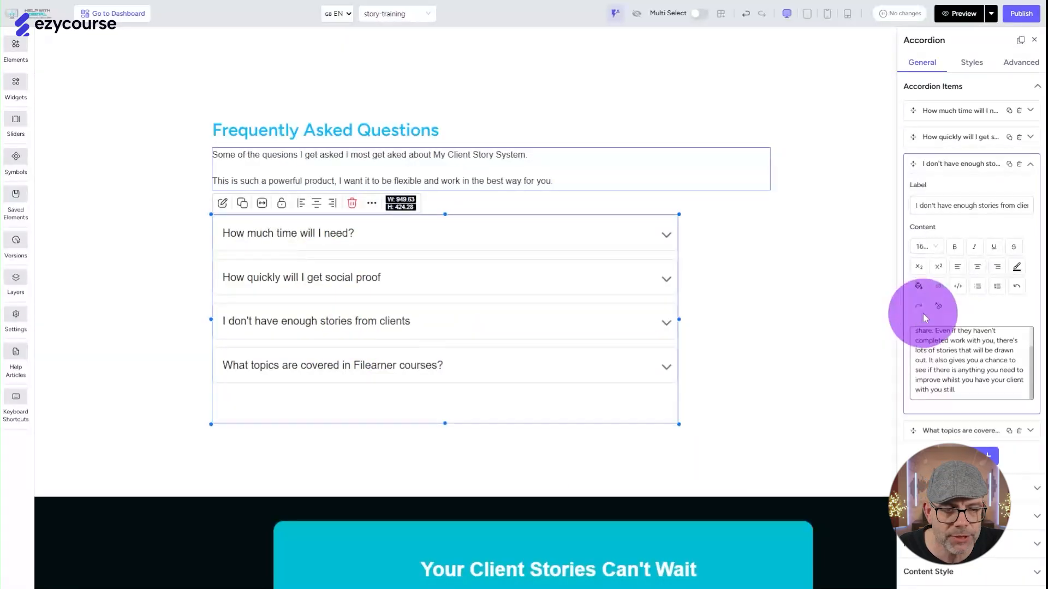
Relabel the fourth accordion item "Will my clients give me feedback?" and replace its content with the answer about statistics and included resources
left_click(1030, 432)
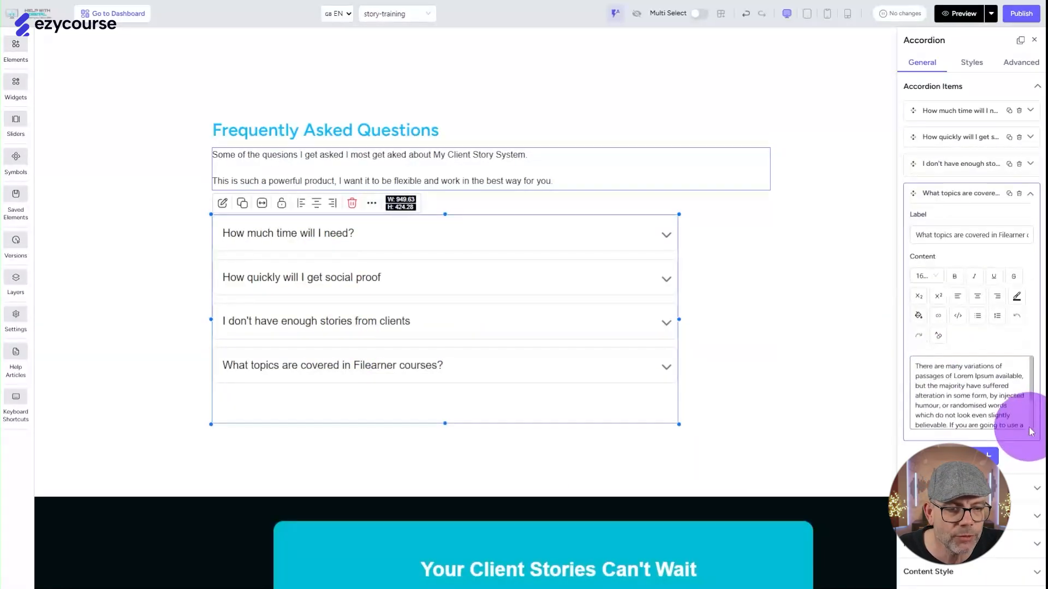
left_click(152, 297)
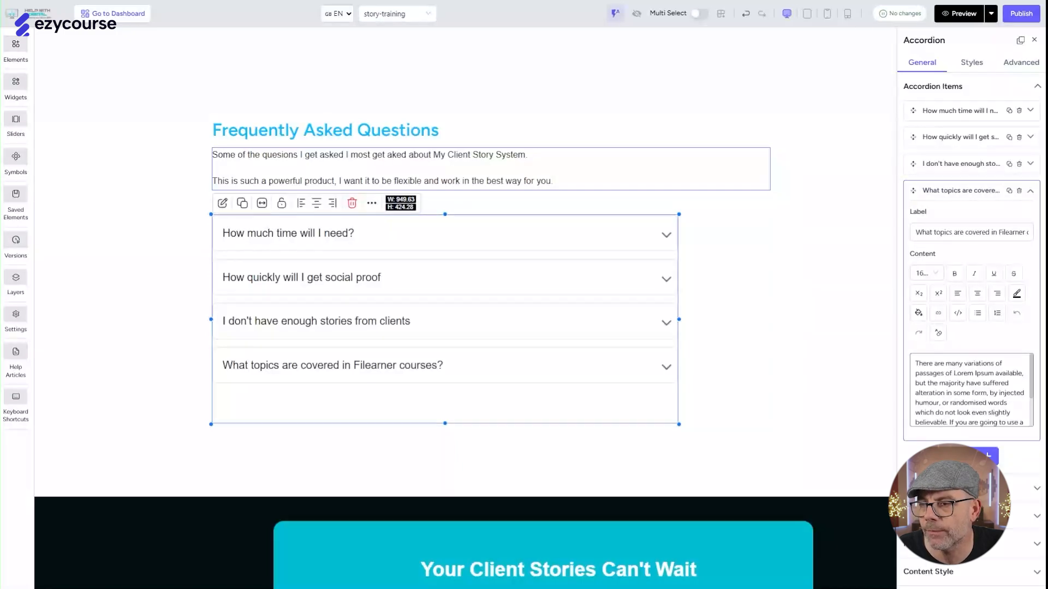
triple_click(947, 229)
type("Will my clients give me feedback?")
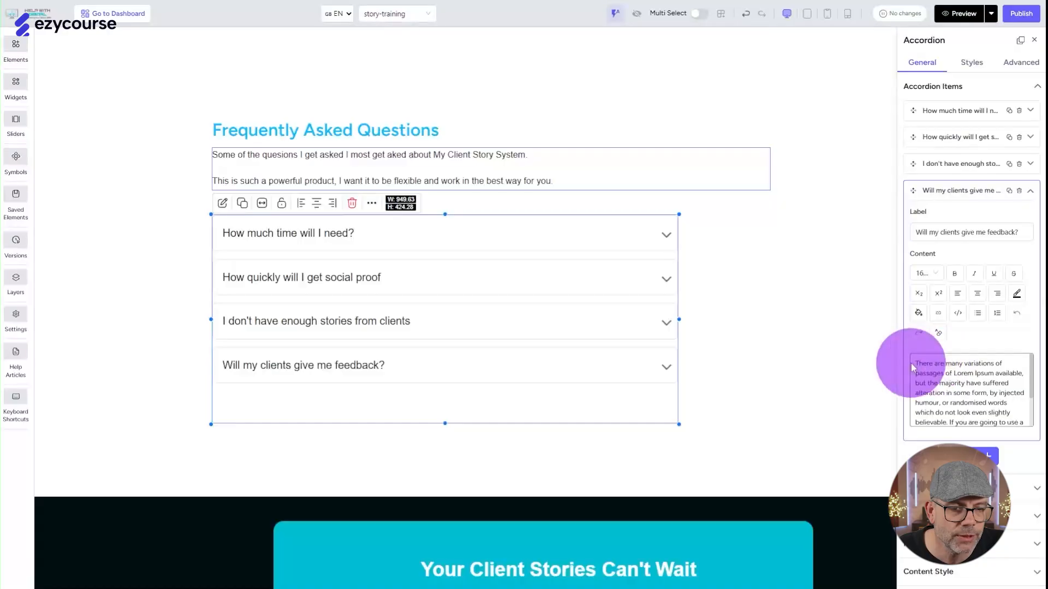
left_click_drag(919, 361, 1024, 429)
type("According to statistics a high number of people WILL give feedback yet a high number of business owners don't ask. I include resources to help make this easier for you.")
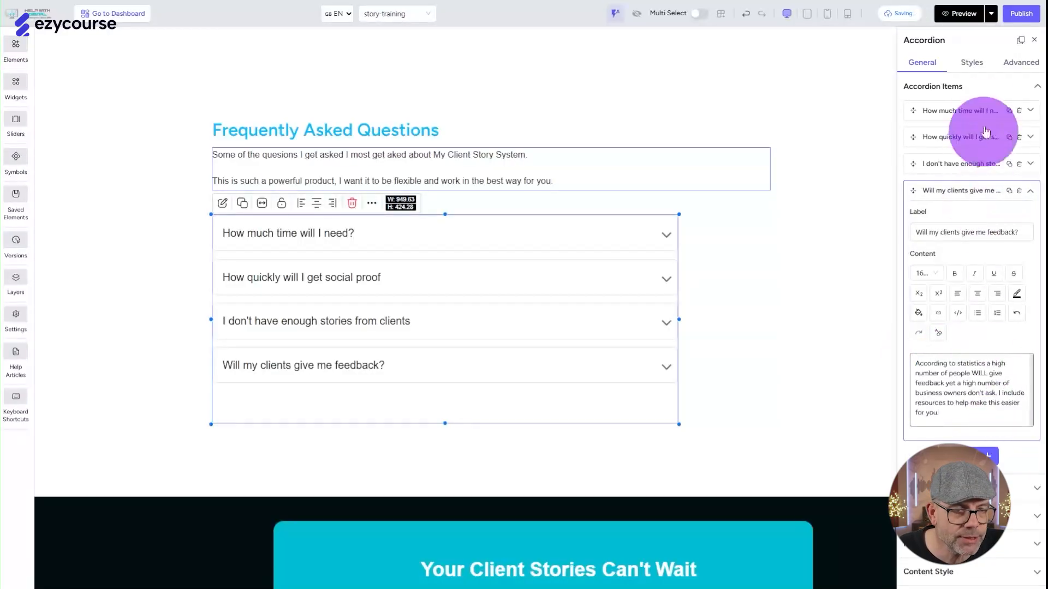
left_click(969, 191)
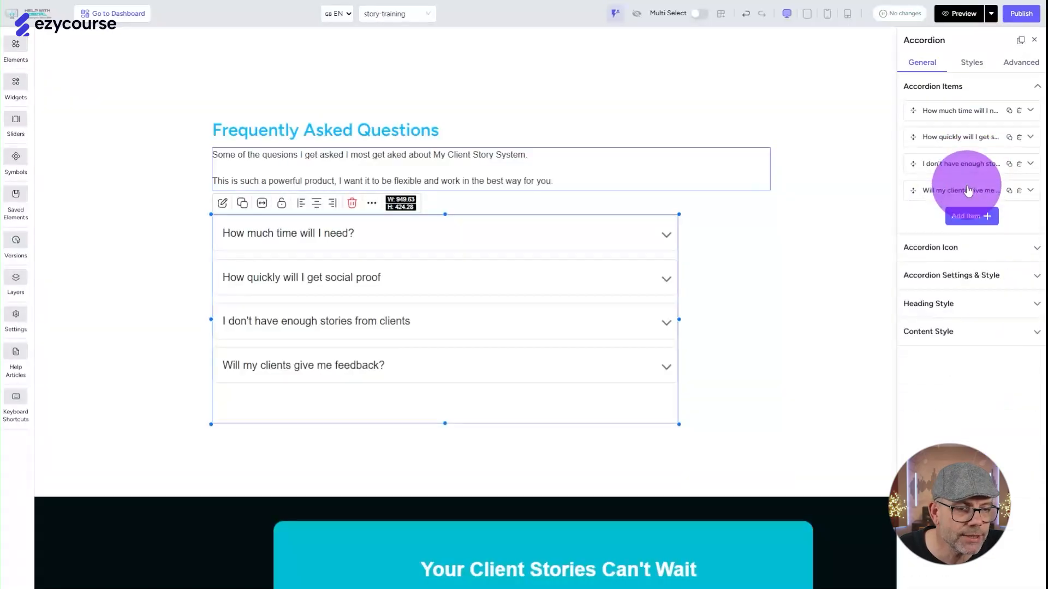
Preview the page and expand and collapse "How much time will I need?" in the original FAQ to examine its icon behaviour
left_click(946, 248)
scroll(797, 278, "up", 6)
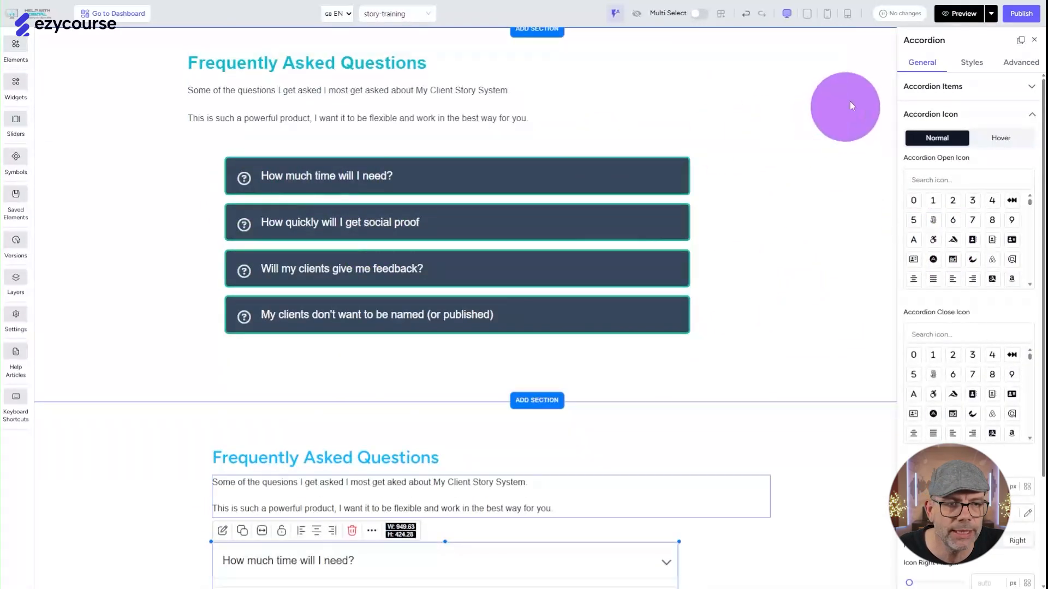
left_click(959, 13)
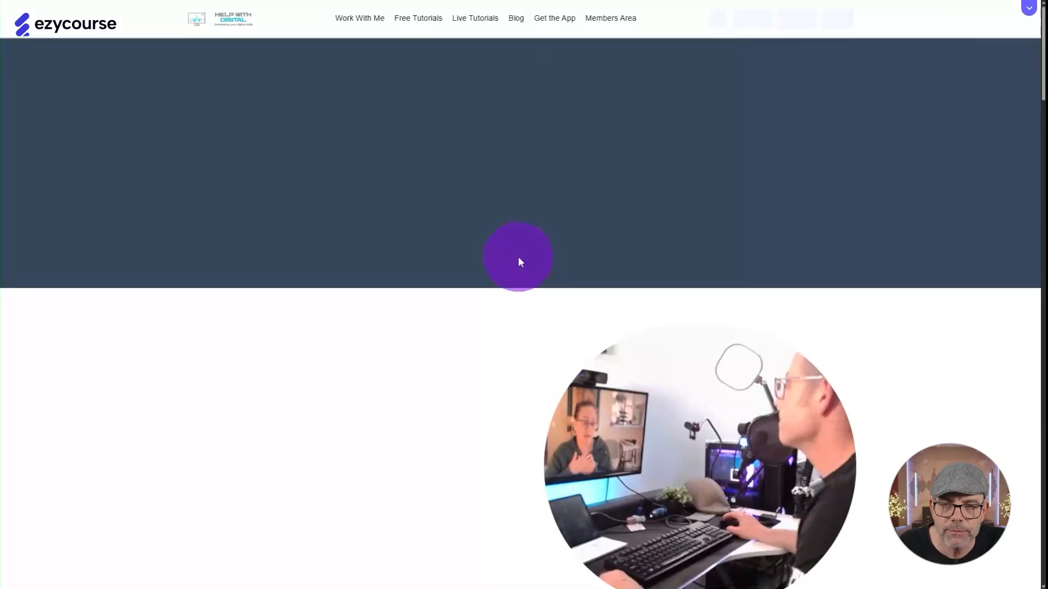
scroll(506, 261, "down", 4)
scroll(504, 257, "down", 15)
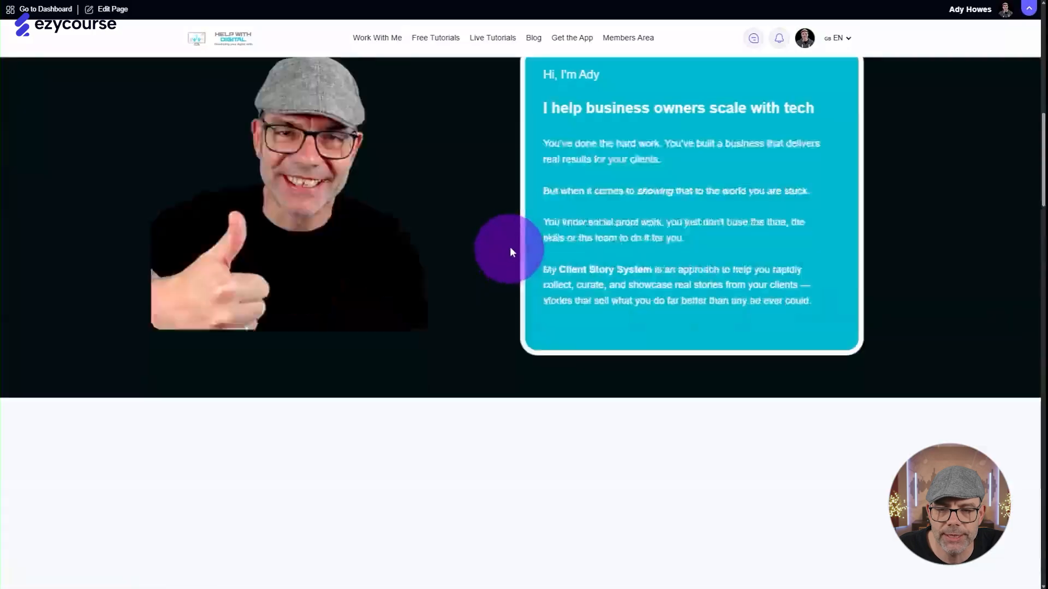
scroll(523, 225, "down", 8)
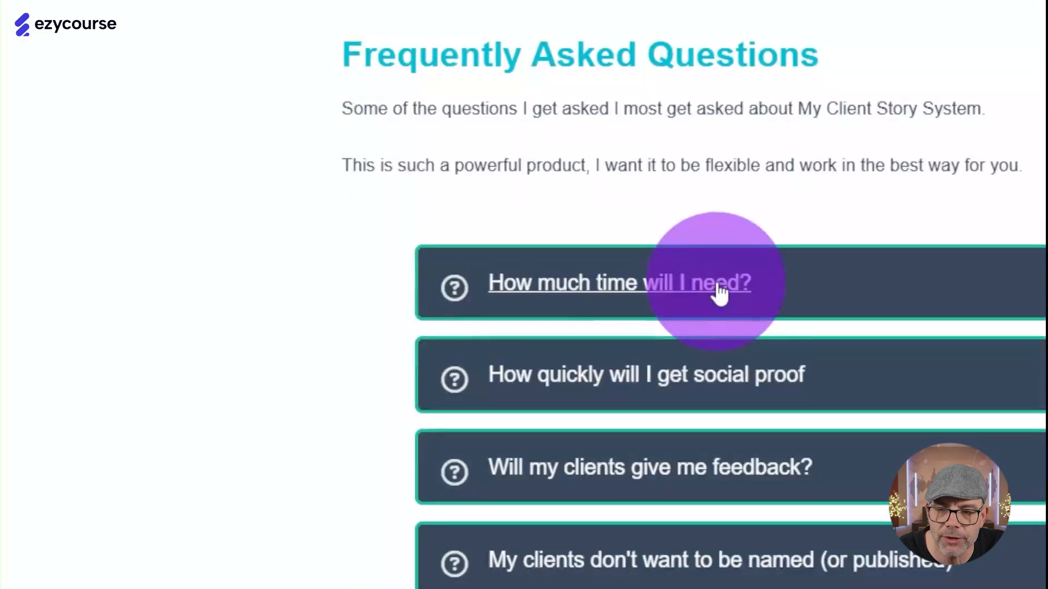
left_click(723, 290)
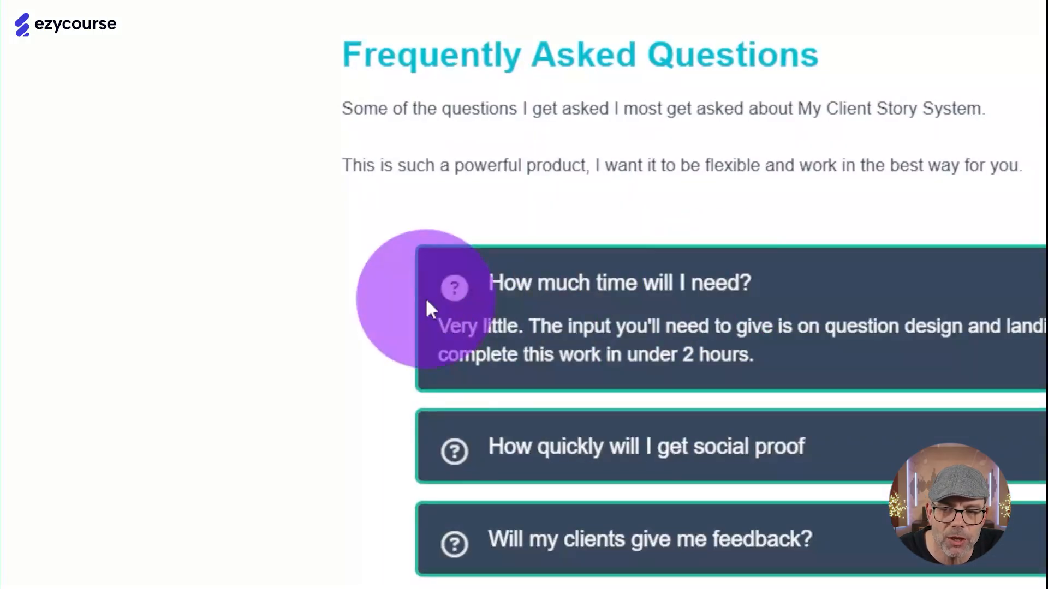
left_click(745, 288)
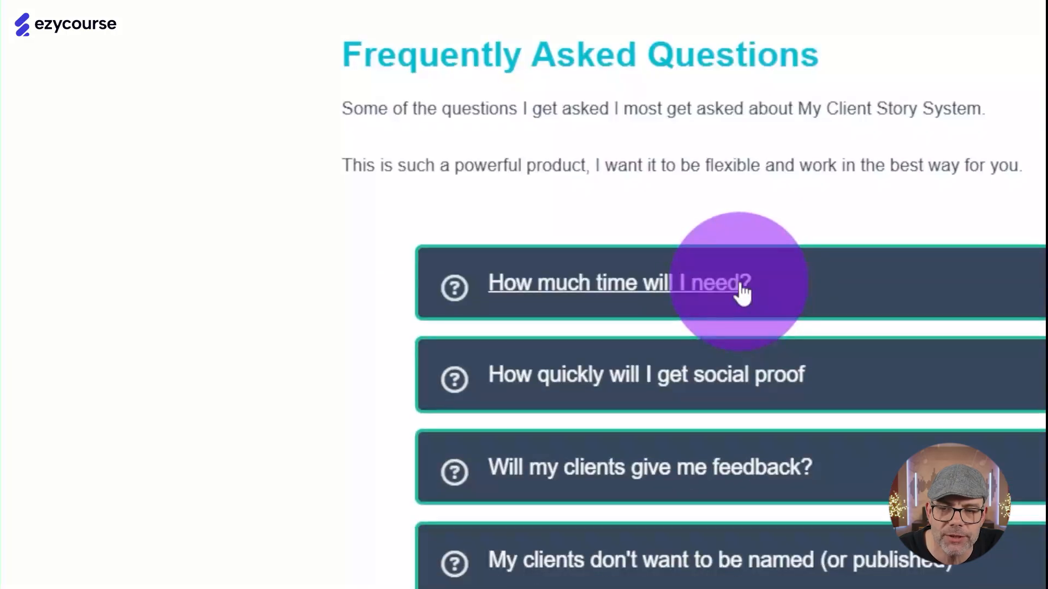
left_click(743, 288)
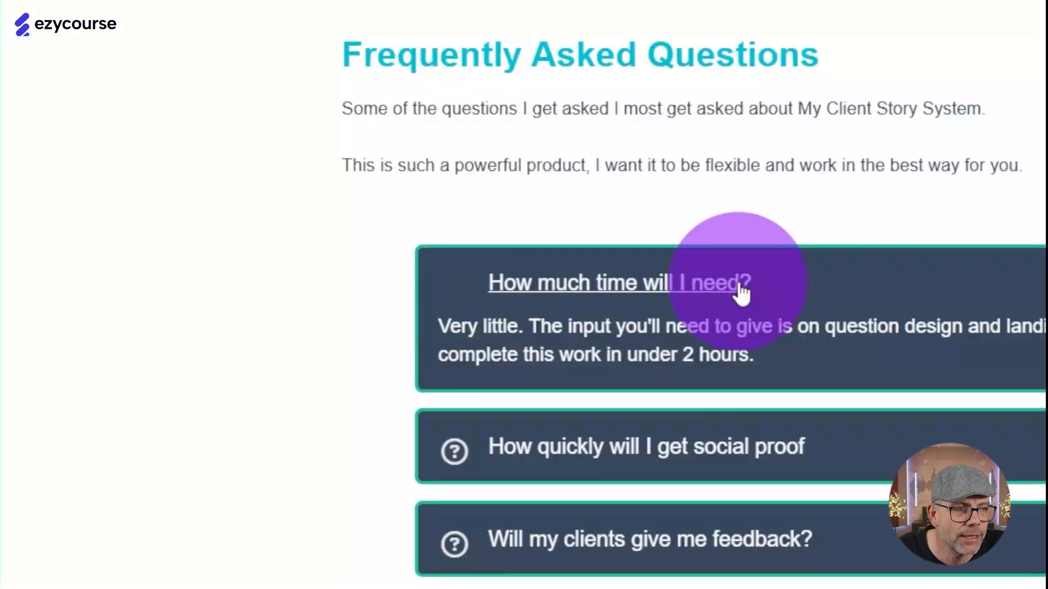
left_click(741, 289)
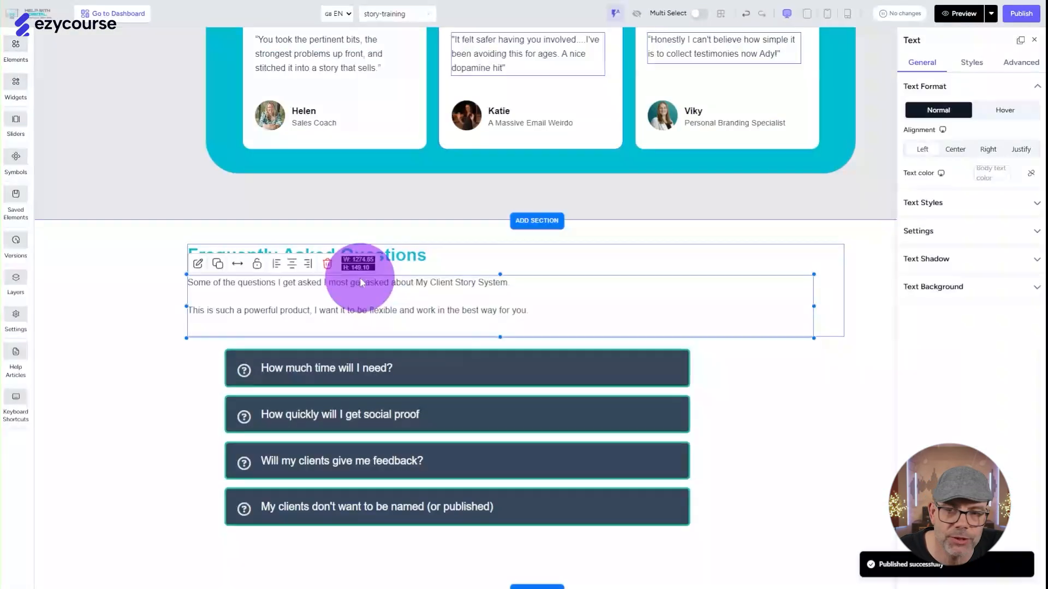
Compare the original FAQ accordion in the editor and the preview, including the expanded "My clients don't want to be named (or published)" item
scroll(471, 355, "down", 4)
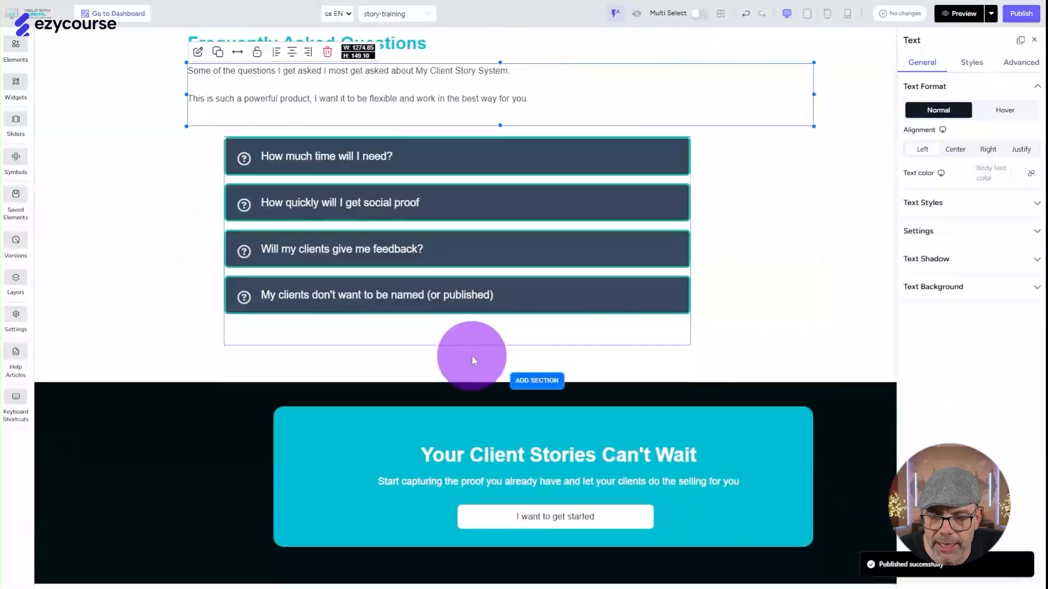
scroll(473, 354, "up", 8)
scroll(474, 355, "up", 5)
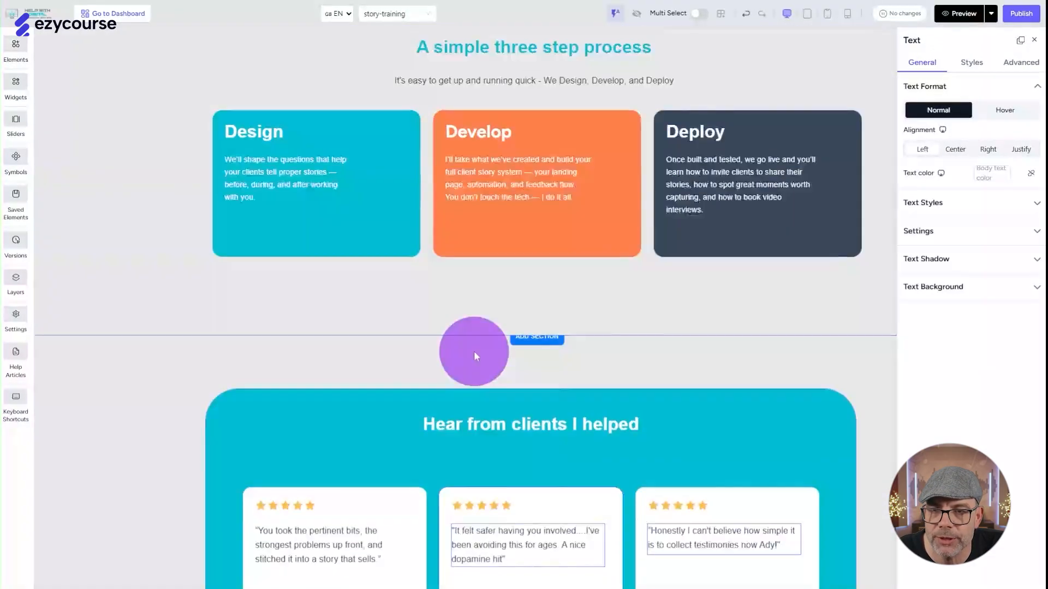
scroll(473, 355, "down", 10)
scroll(474, 355, "down", 3)
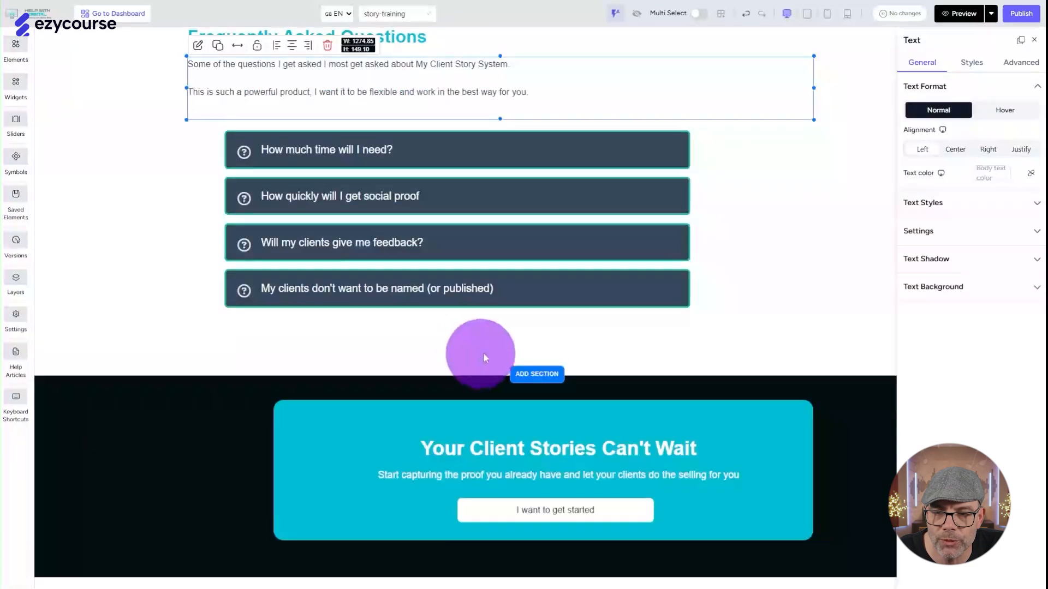
left_click(680, 287)
scroll(665, 288, "up", 4)
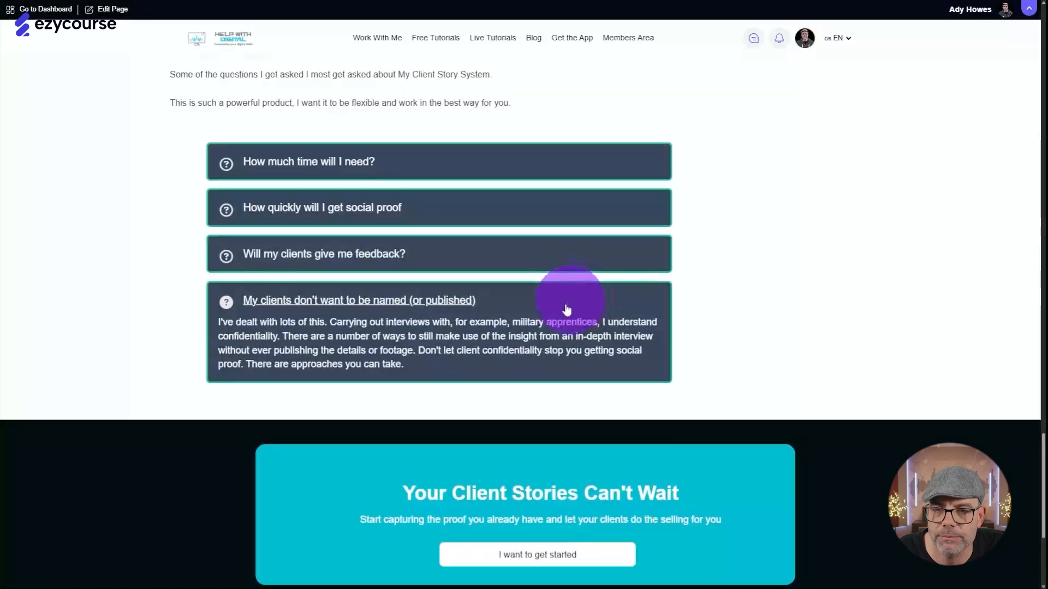
scroll(562, 303, "down", 4)
scroll(563, 303, "up", 15)
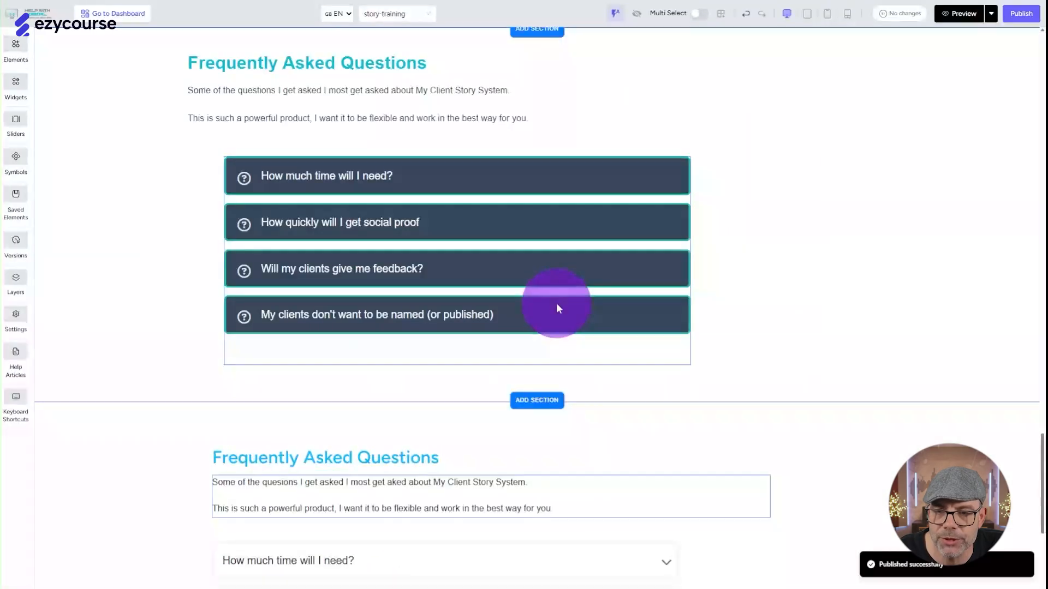
scroll(554, 304, "down", 5)
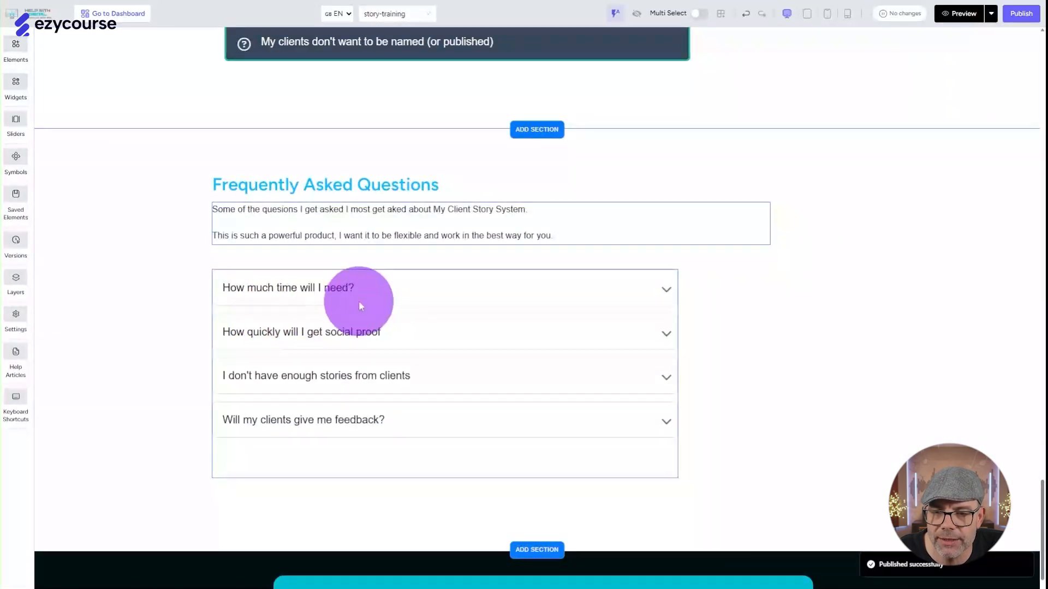
Set the new accordion's open icon to the outlined circled question mark, found by searching for "quesion"
left_click(447, 296)
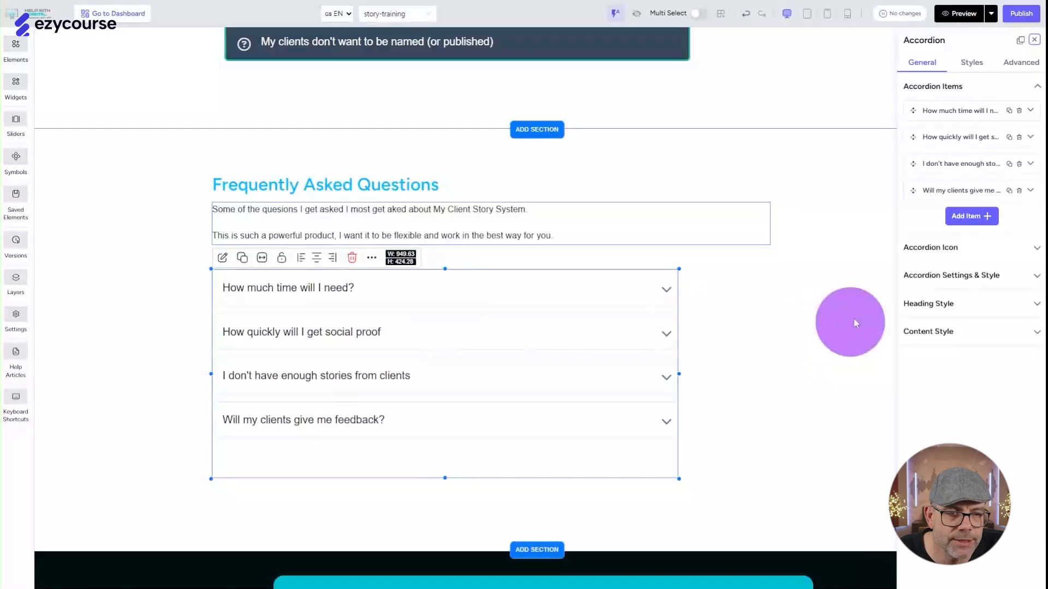
left_click(972, 249)
left_click(936, 179)
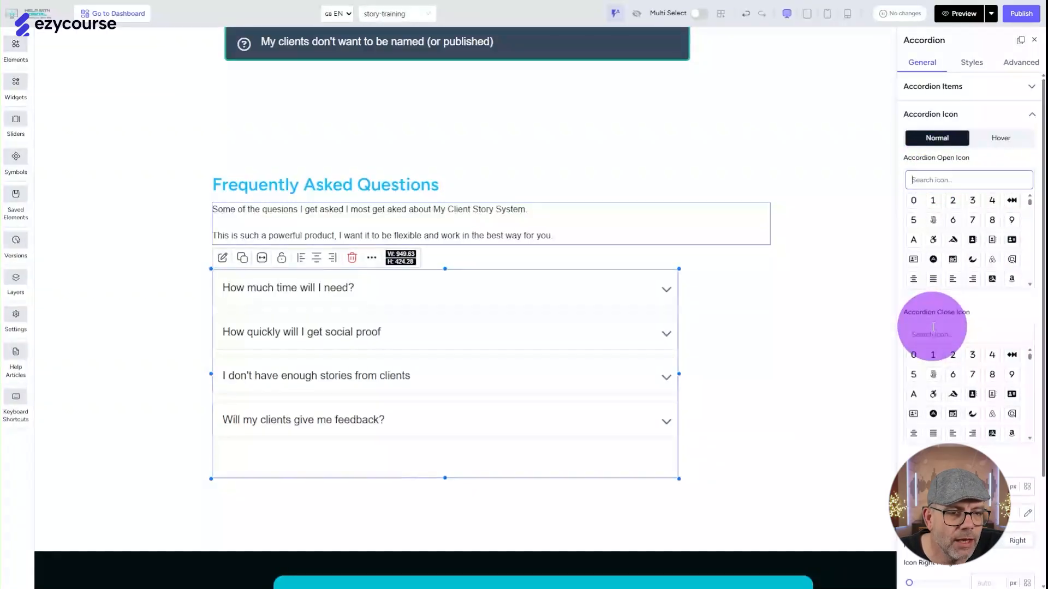
left_click(935, 179)
type("quesion")
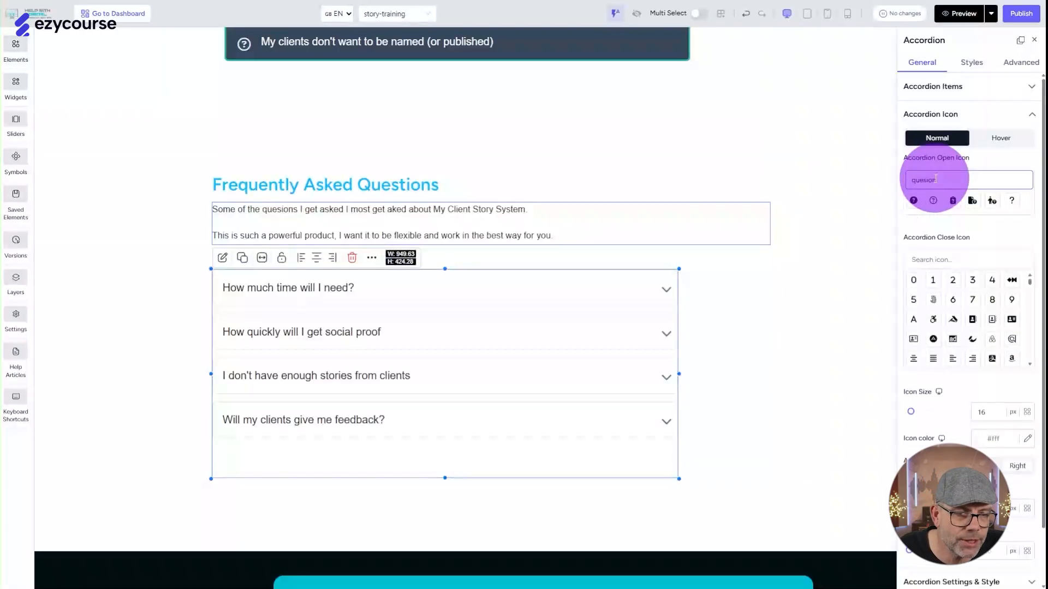
left_click(933, 201)
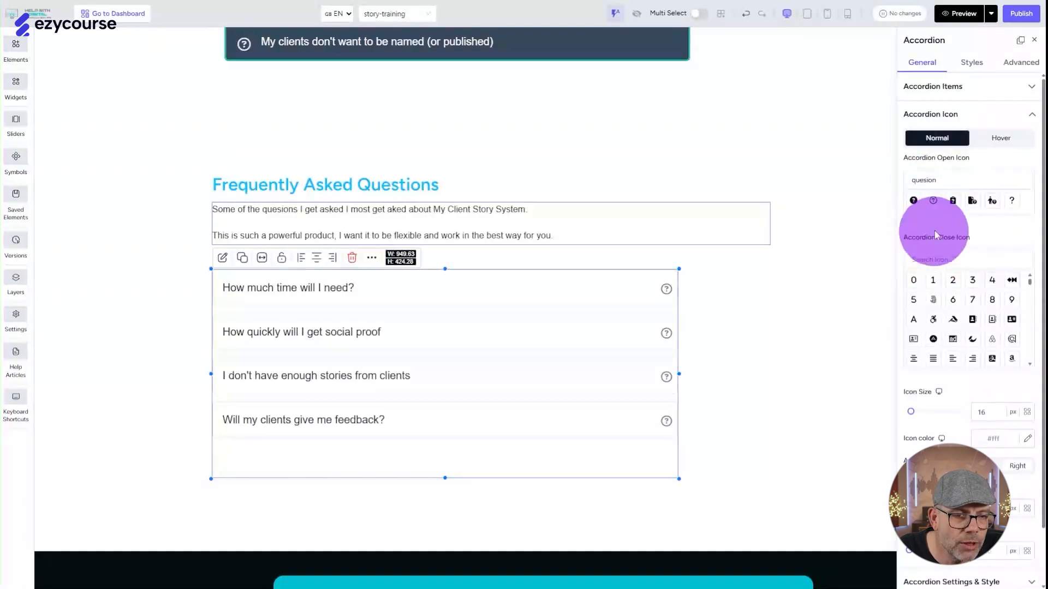
Set the accordion's close icon to the solid circled question mark, found by searching for "ques"
left_click(935, 260)
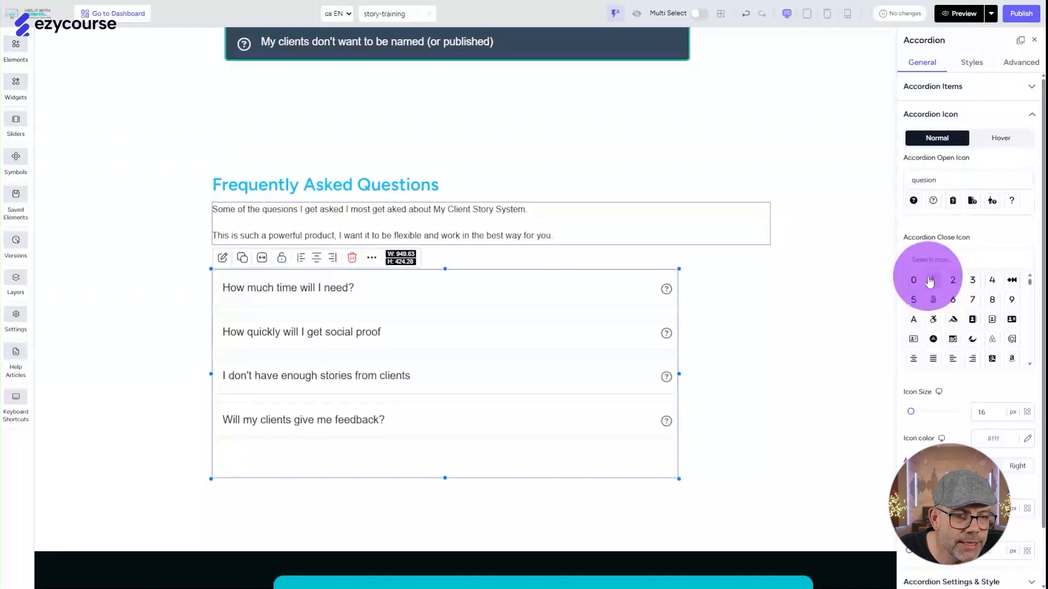
type("ques")
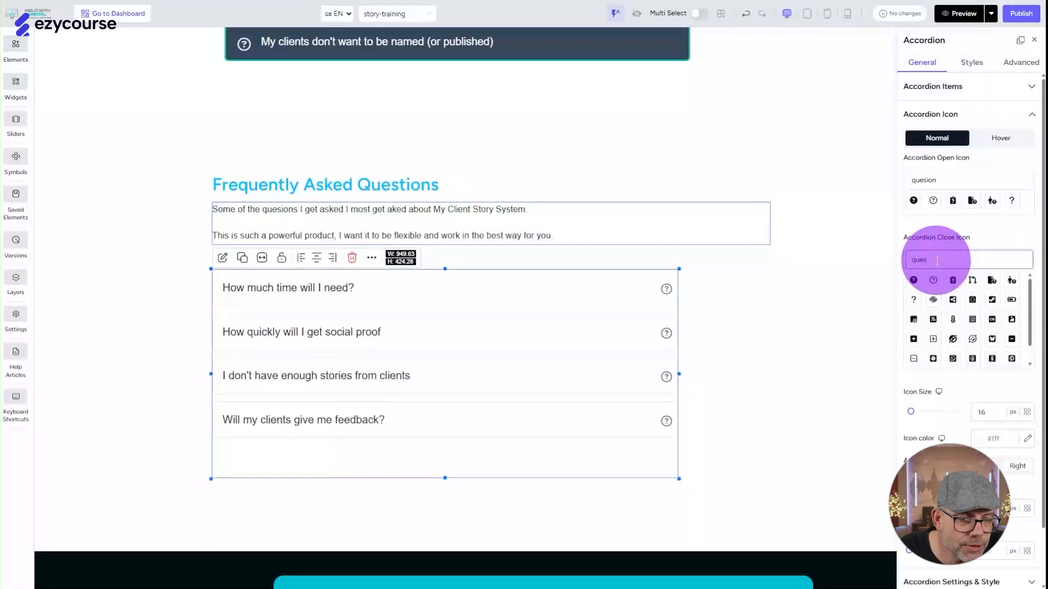
left_click(917, 282)
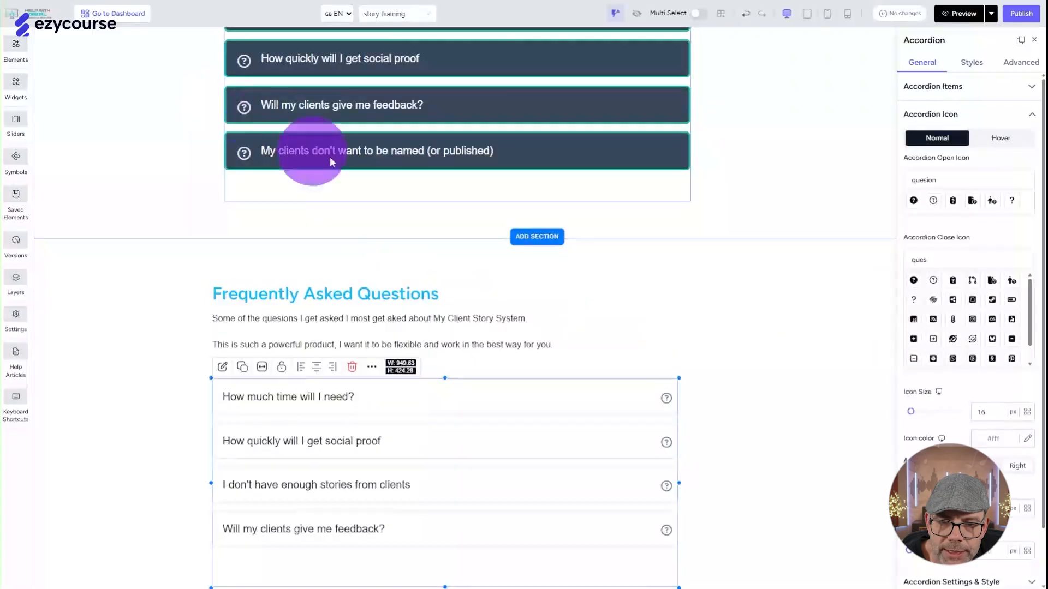
Set the accordion icon size to 33 px and position the icons to the left of the question titles
scroll(840, 398, "down", 1)
left_click(996, 411)
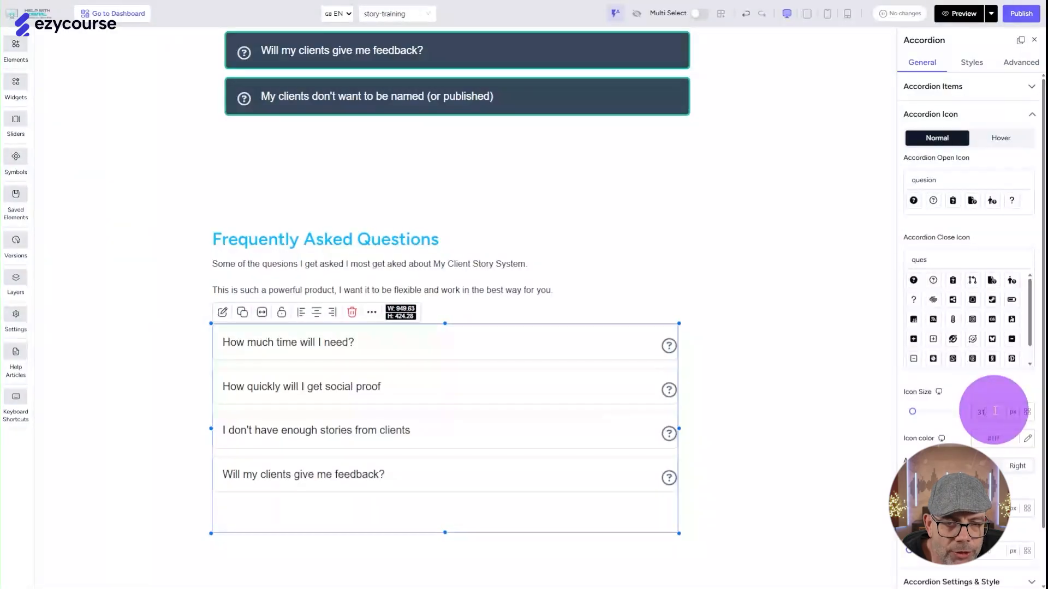
scroll(994, 411, "down", 1)
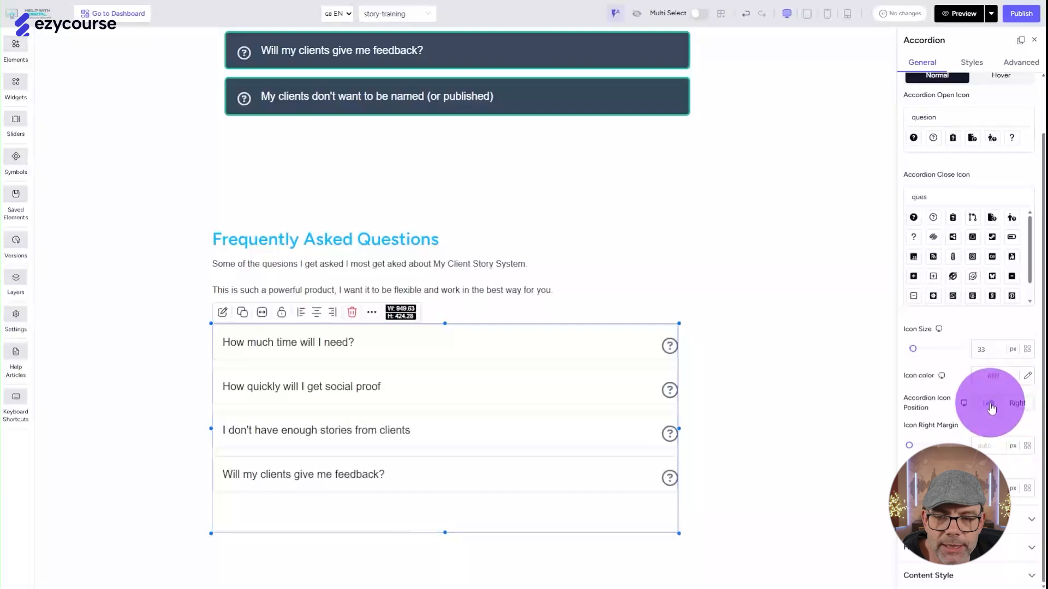
left_click(990, 404)
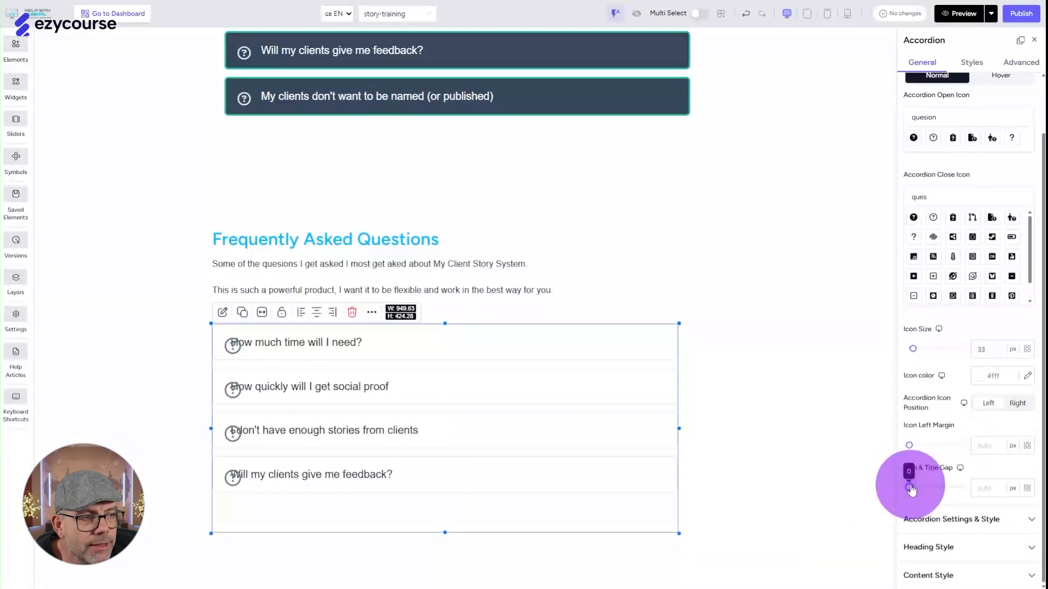
Increase the gap between the accordion icons and titles to 26 px
left_click(994, 483)
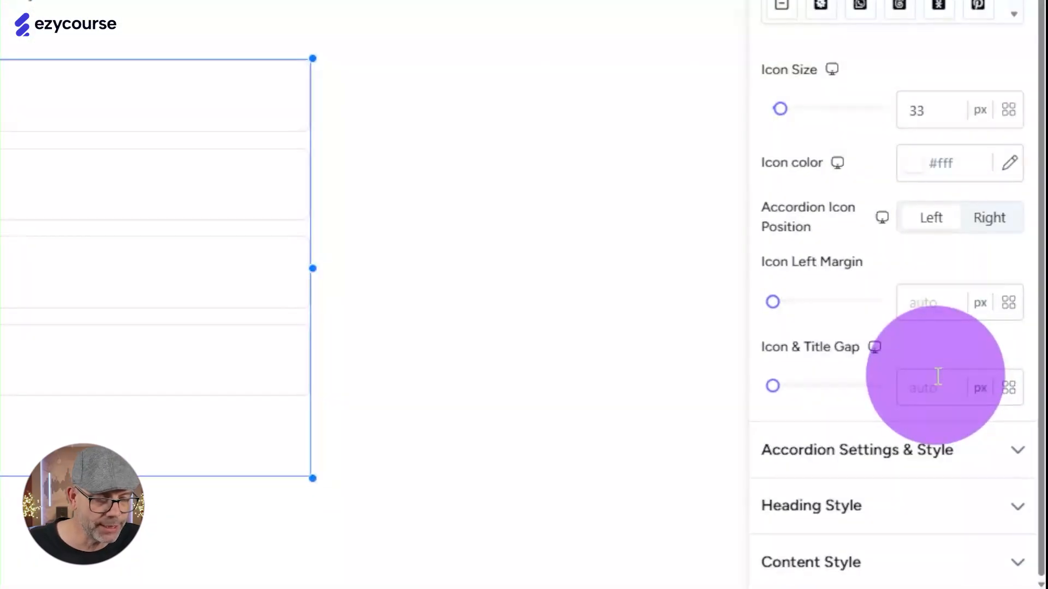
type("16")
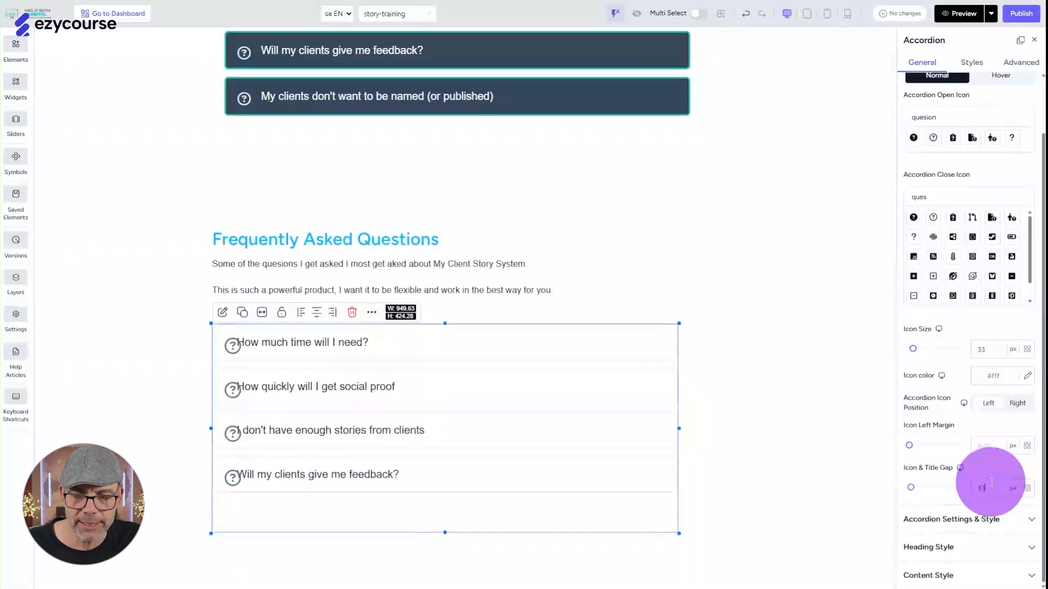
key("Up")
key("Up")
key("Up")
key("Up")
key("Up")
key("Up")
key("Up")
key("Up")
key("Up")
key("Up")
key("Up")
key("Up")
key("Up")
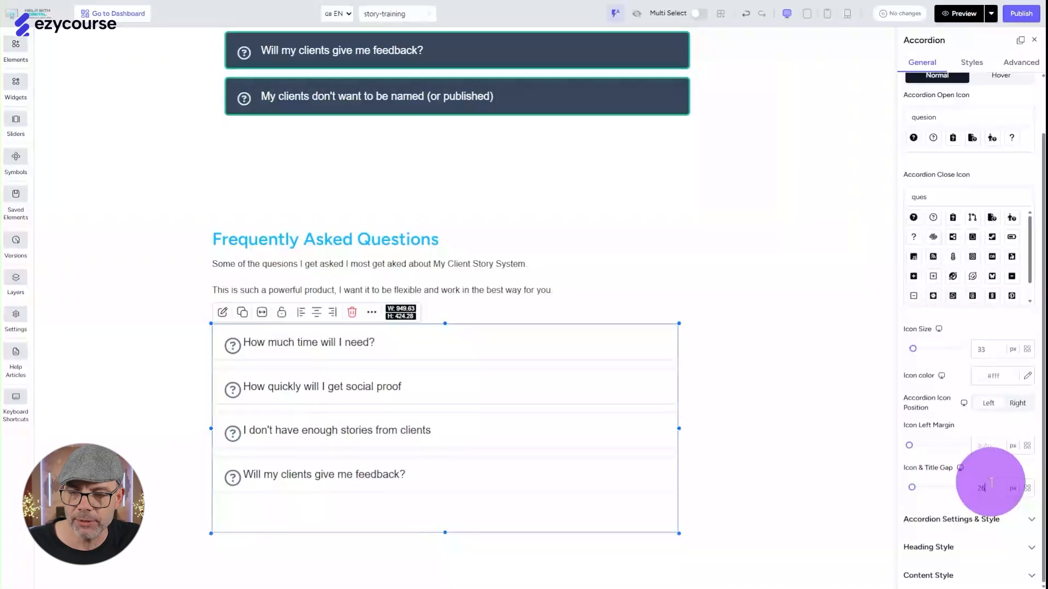
Increase the gap between the accordion icons and titles to 35 px
key("Up")
key("Up")
key("Up")
key("Up")
key("Up")
key("Up")
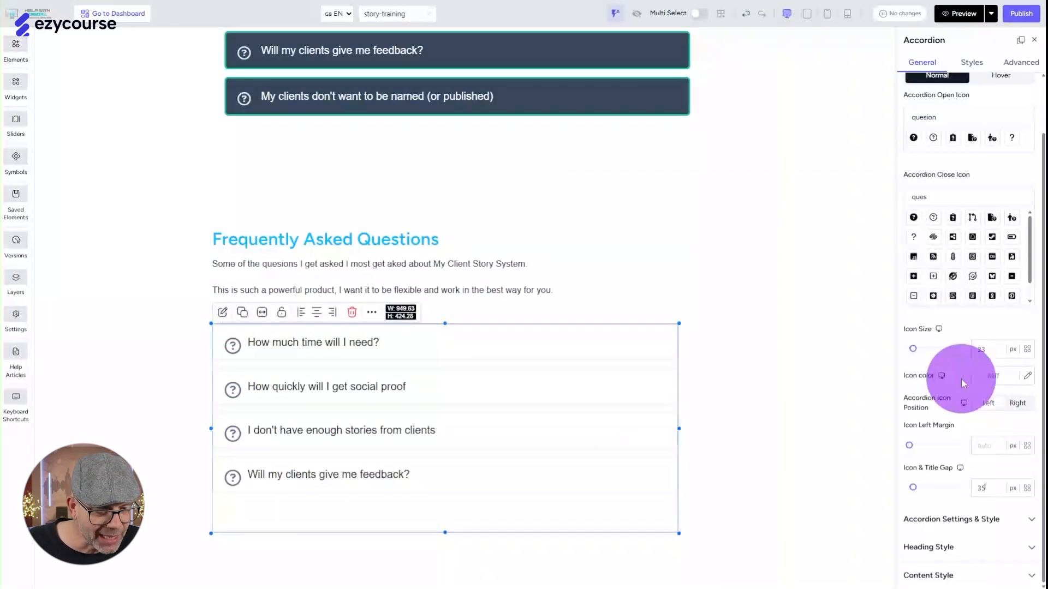
Set the accordion icon color to DSM Logo Grey from the Help With Digital palette
left_click(1027, 376)
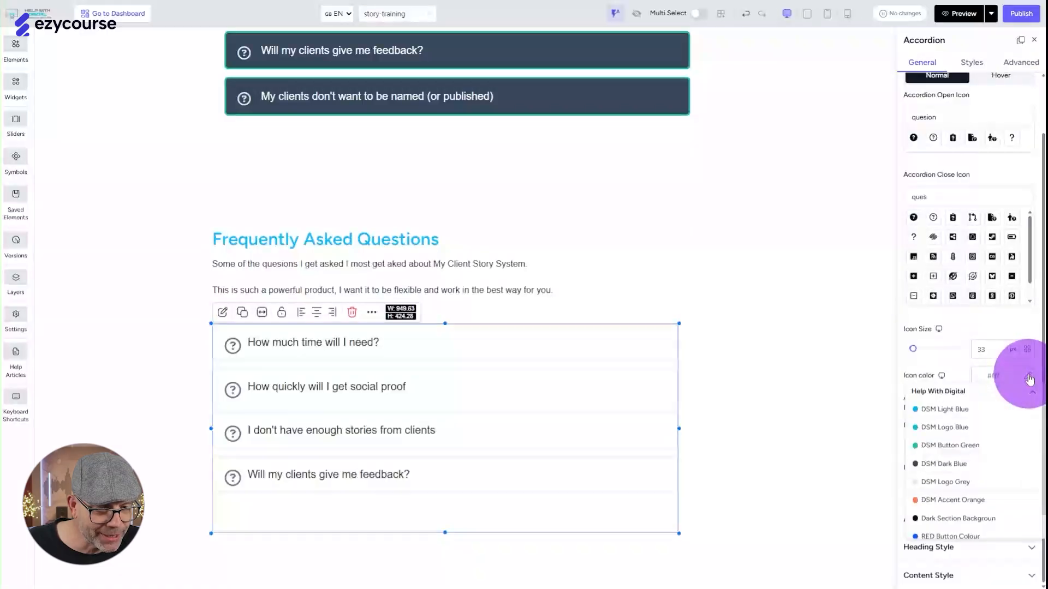
left_click(1015, 373)
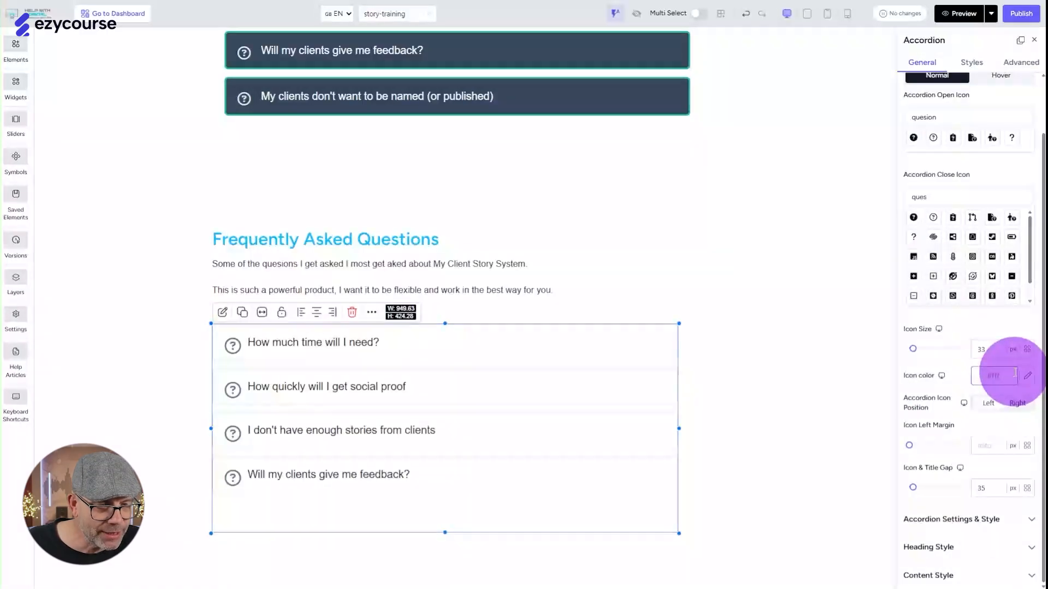
left_click(1028, 376)
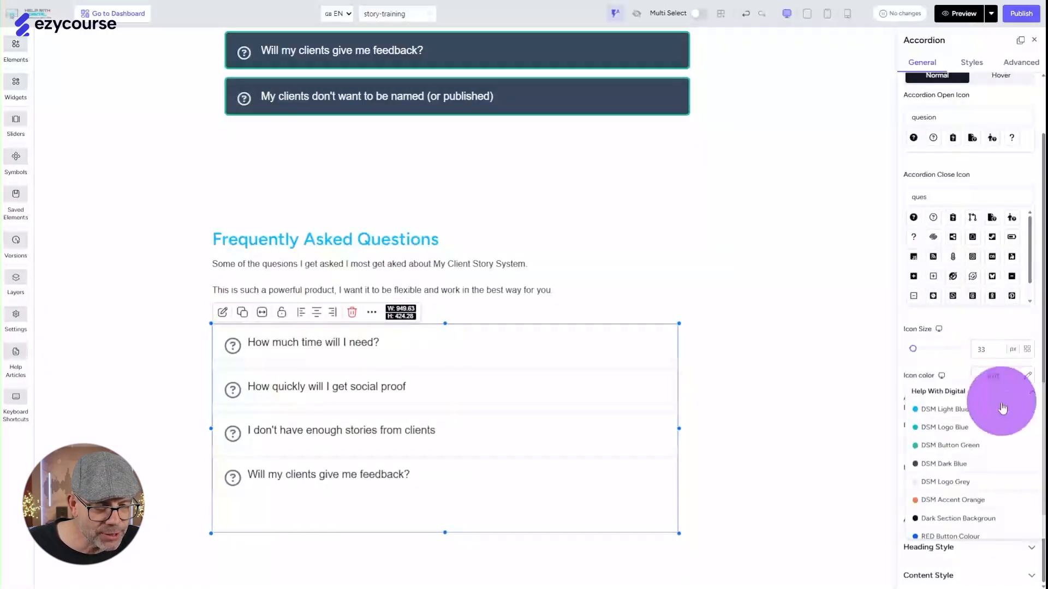
left_click(952, 482)
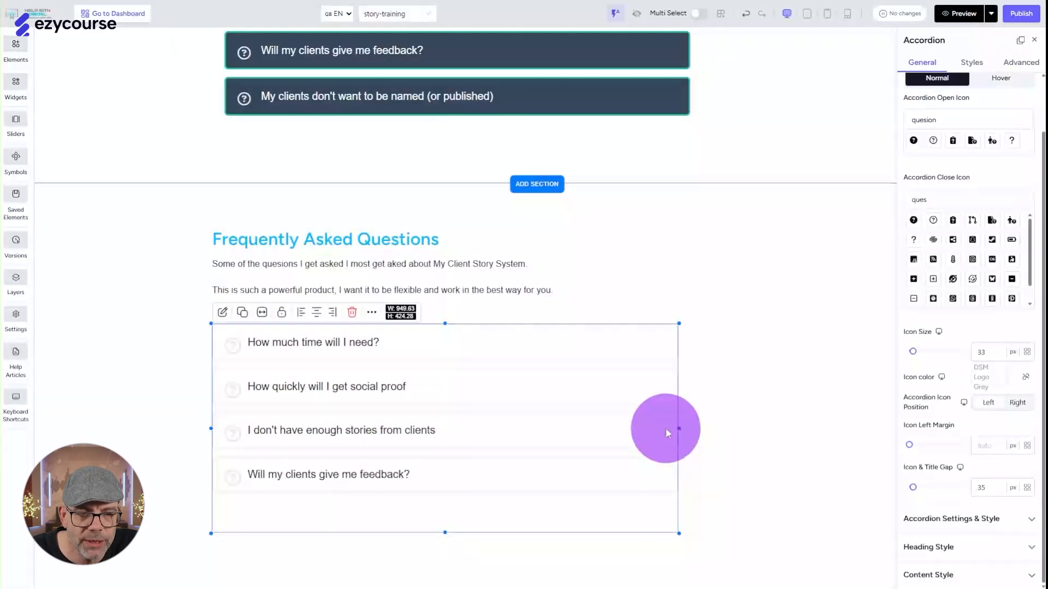
Set the accordion's default active tab to 1
scroll(947, 276, "down", 1)
left_click(964, 524)
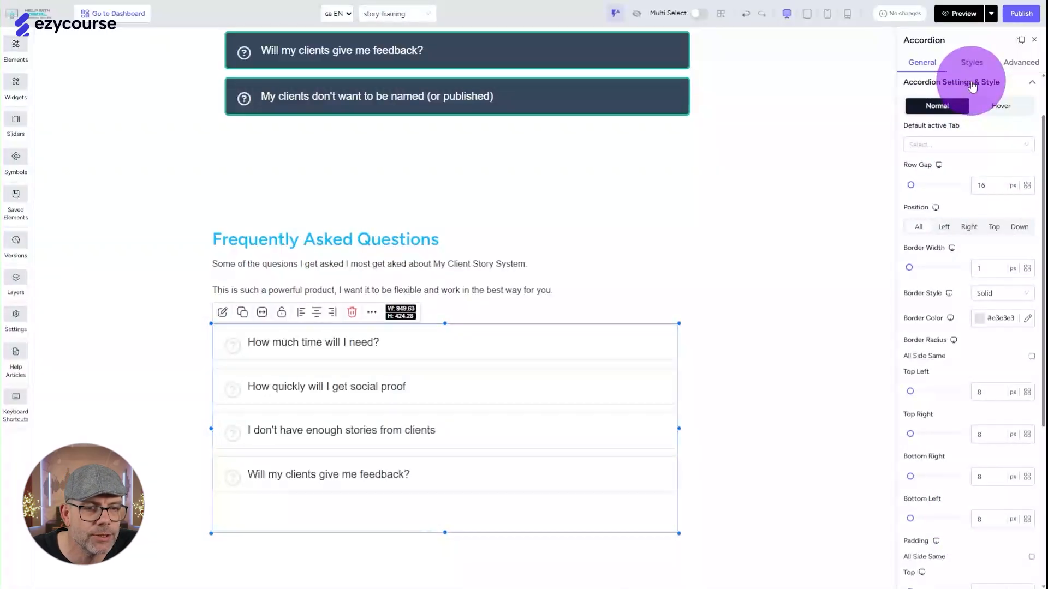
left_click(937, 145)
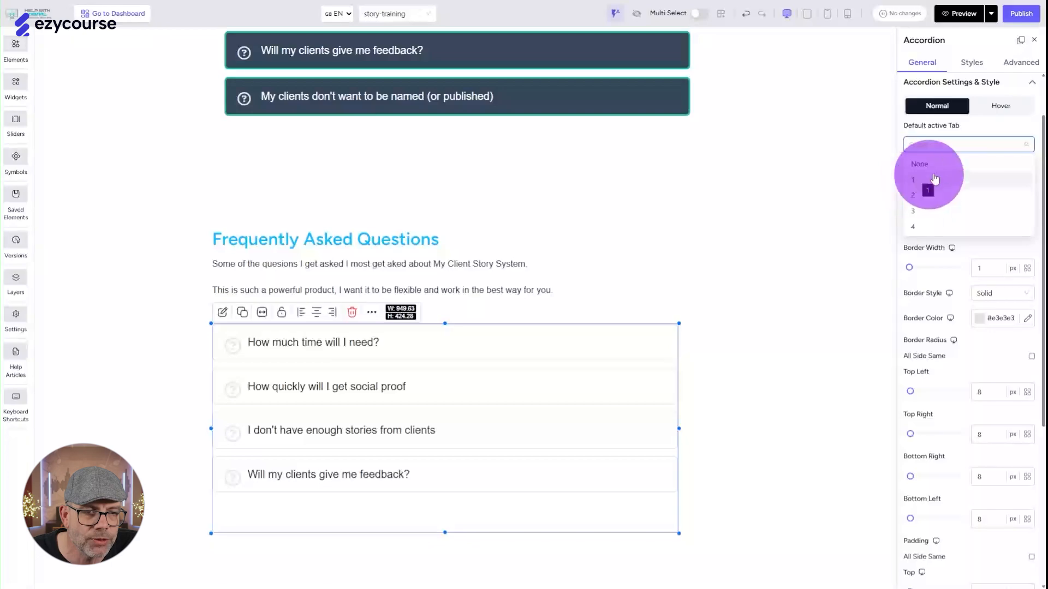
scroll(632, 222, "up", 3)
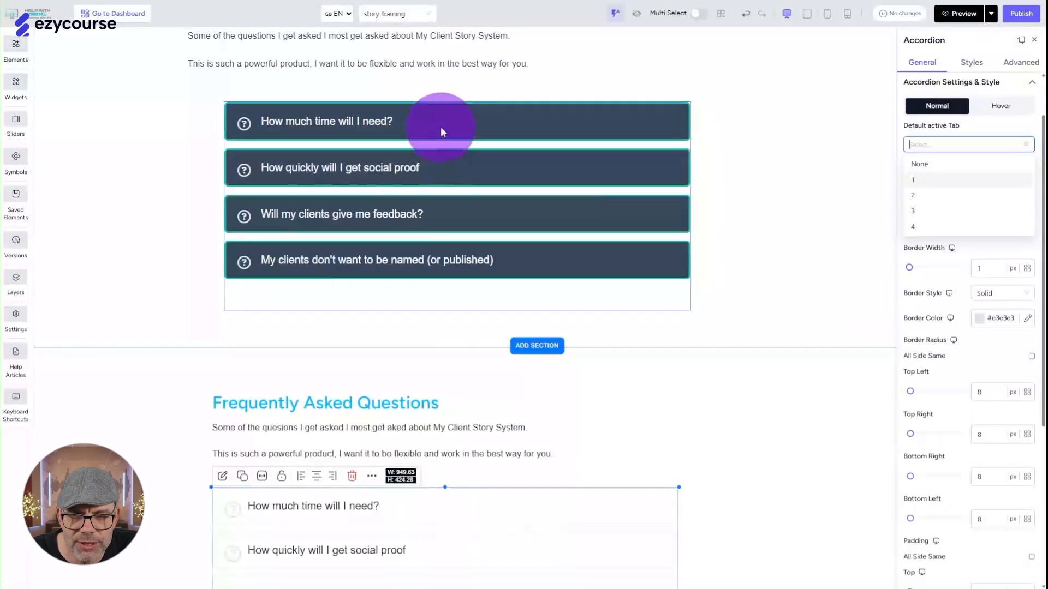
left_click(912, 178)
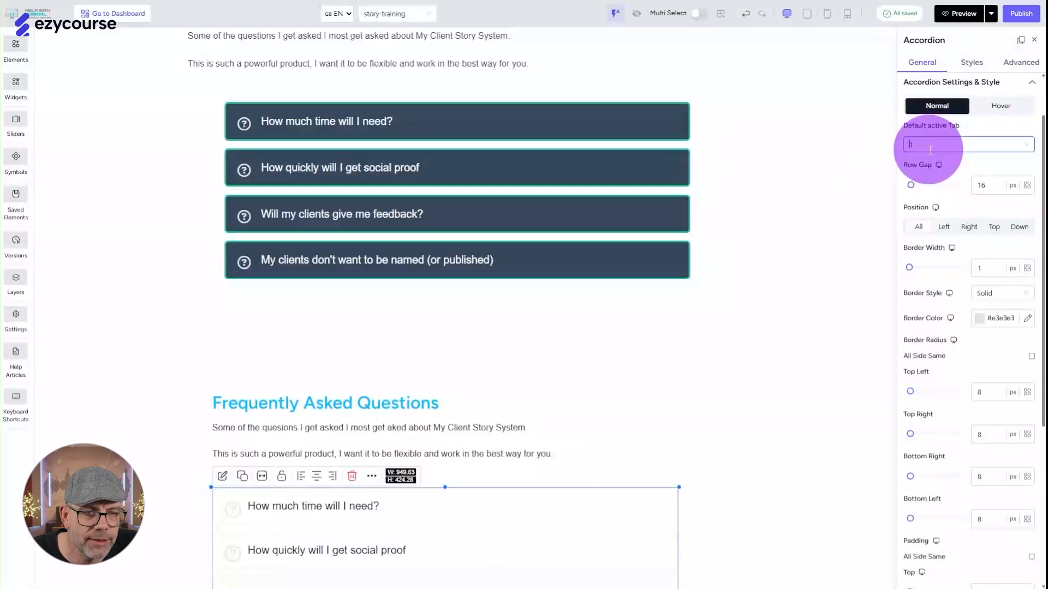
Give the accordion items a 5 px border in DSM Button Green
scroll(920, 232, "down", 3)
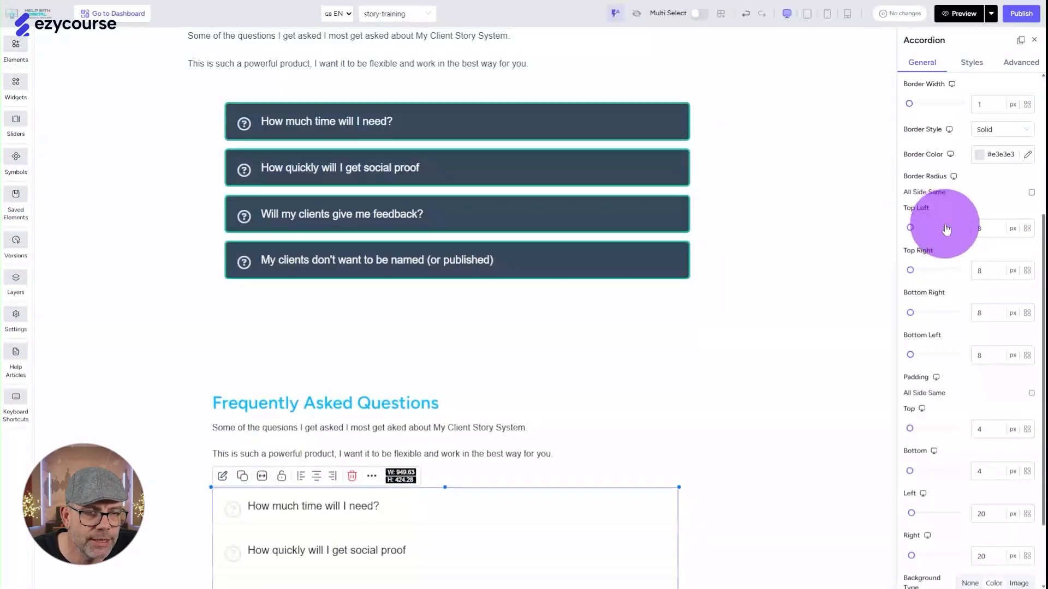
scroll(947, 229, "up", 1)
scroll(475, 459, "down", 2)
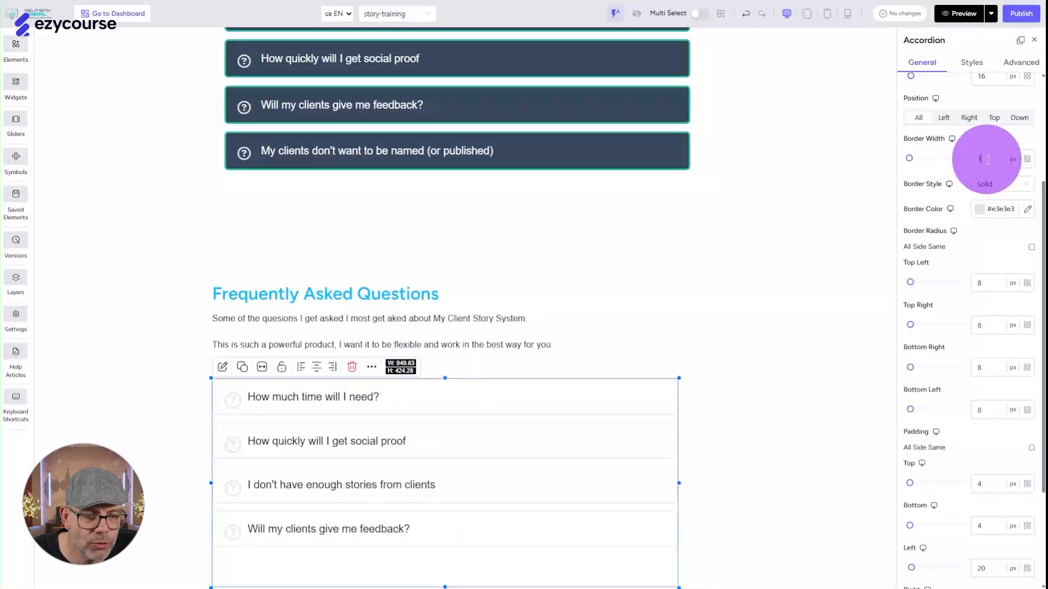
key("Up")
key("Up")
key("Up")
key("Up")
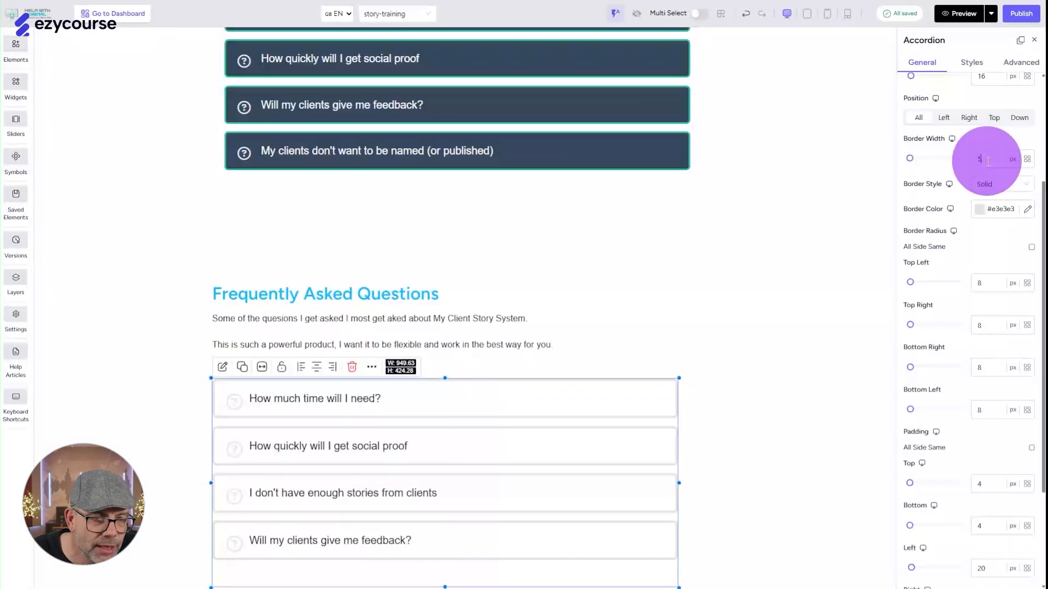
left_click(1029, 213)
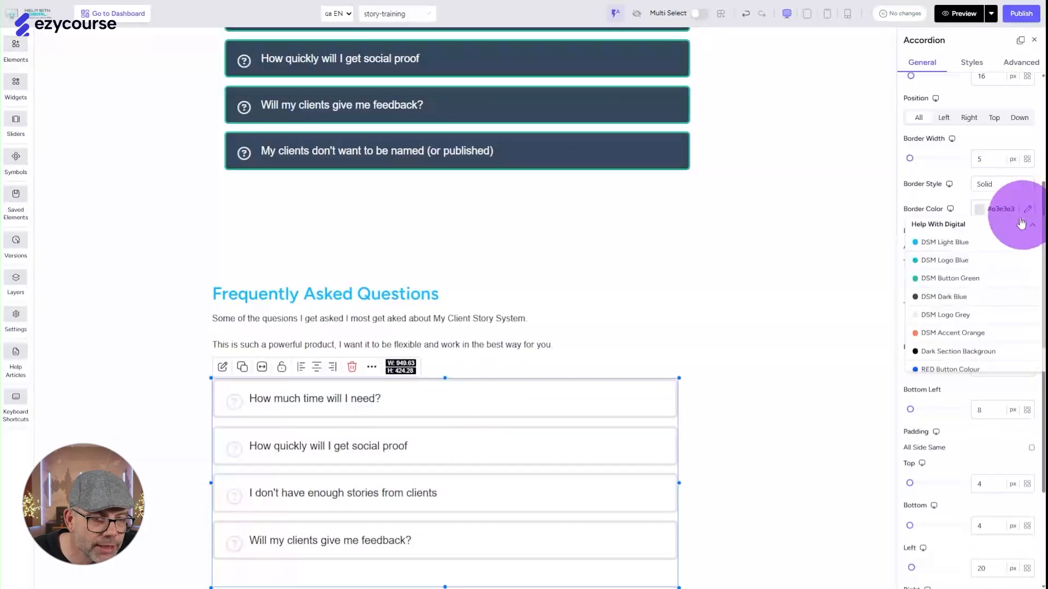
left_click(955, 278)
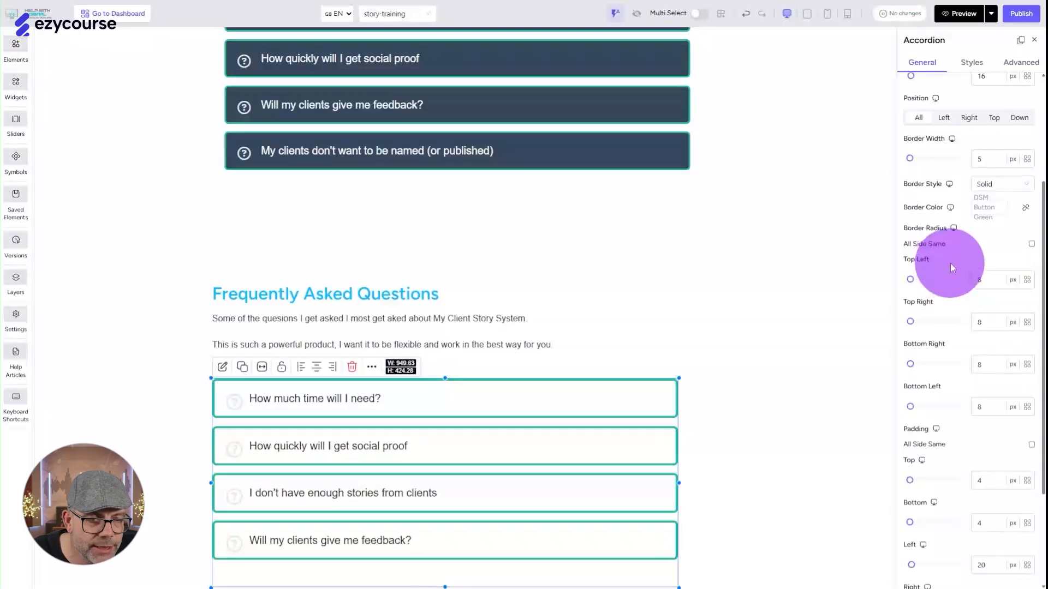
Make the new accordion's border radius the same on all sides
scroll(961, 263, "down", 2)
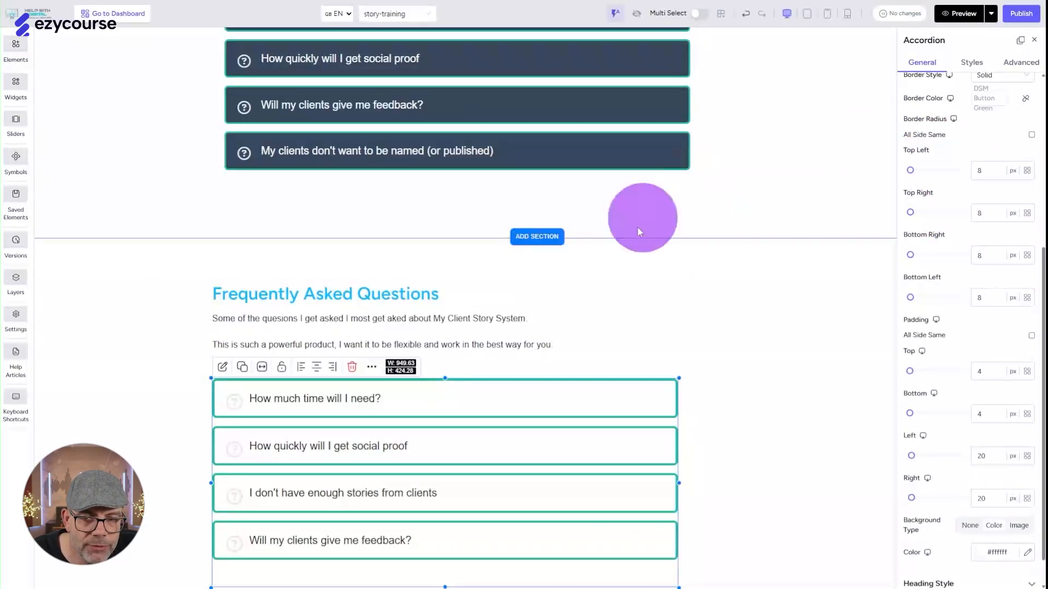
left_click(773, 325)
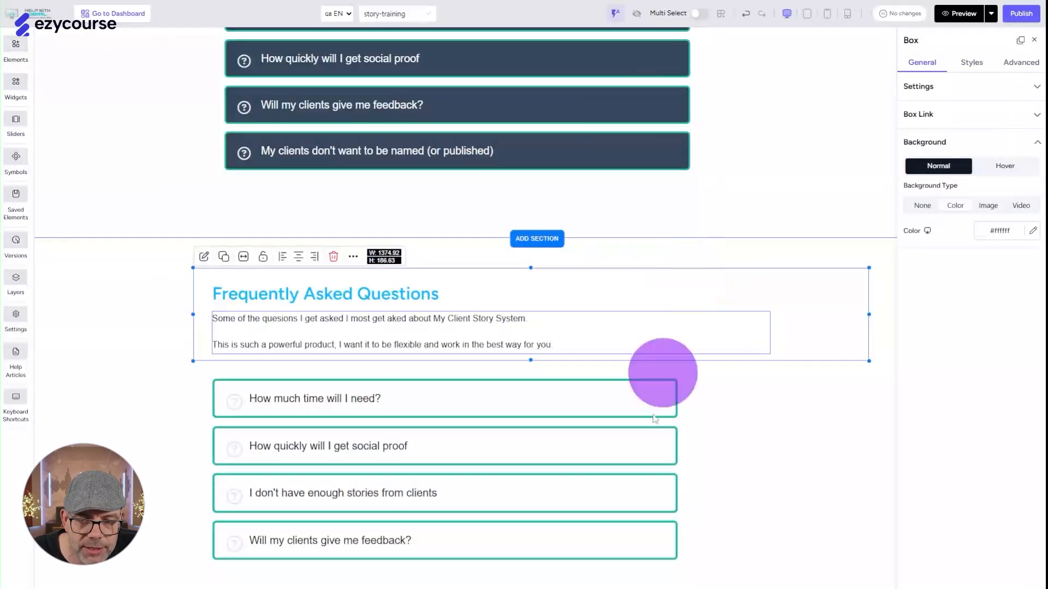
left_click(628, 418)
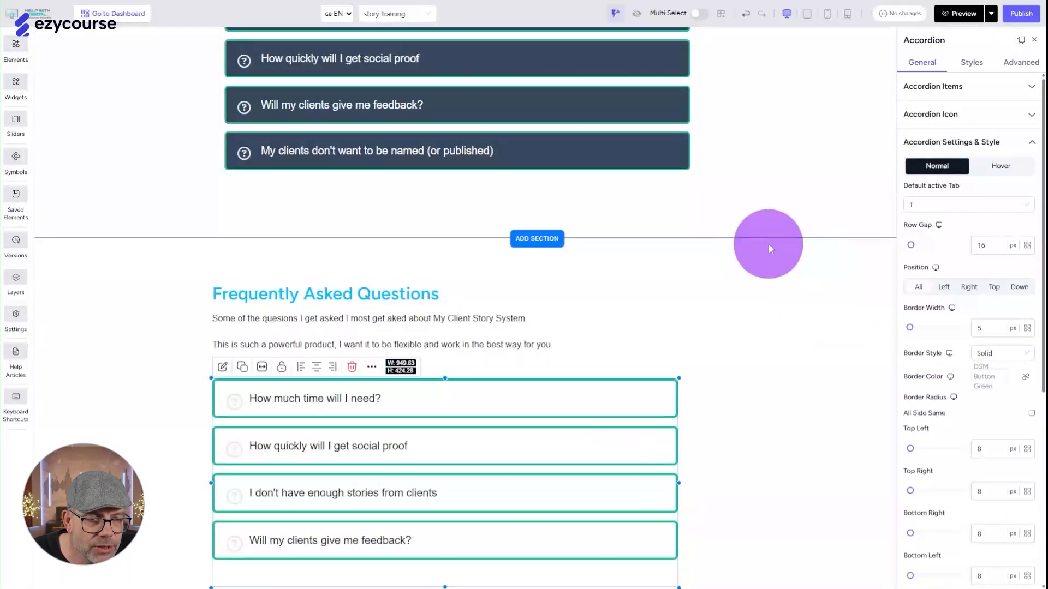
scroll(980, 228, "down", 2)
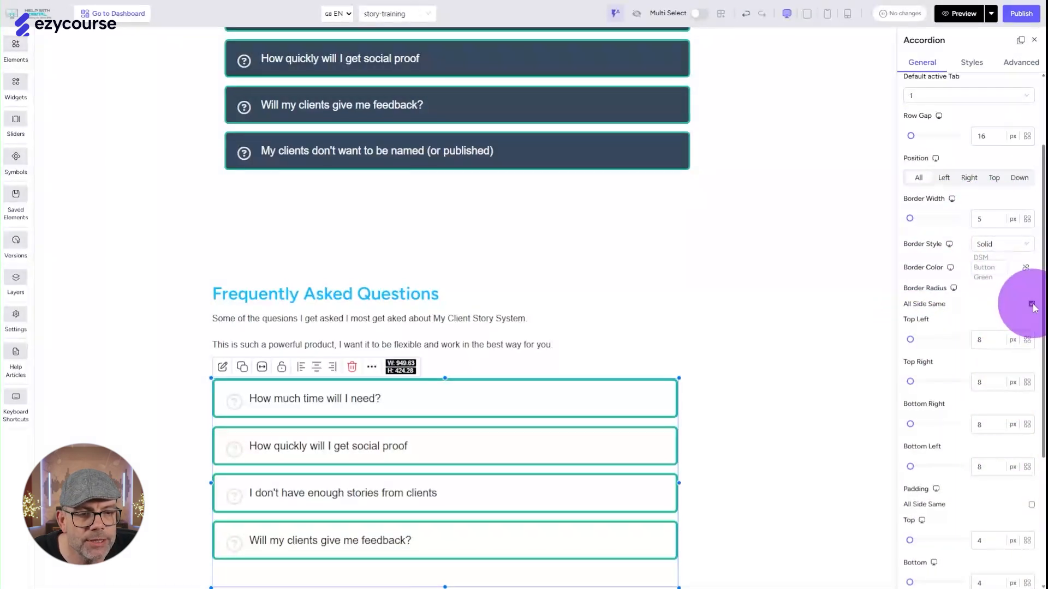
mouse_move(910, 339)
left_mouse_down()
mouse_move(930, 343)
mouse_move(910, 340)
left_mouse_up()
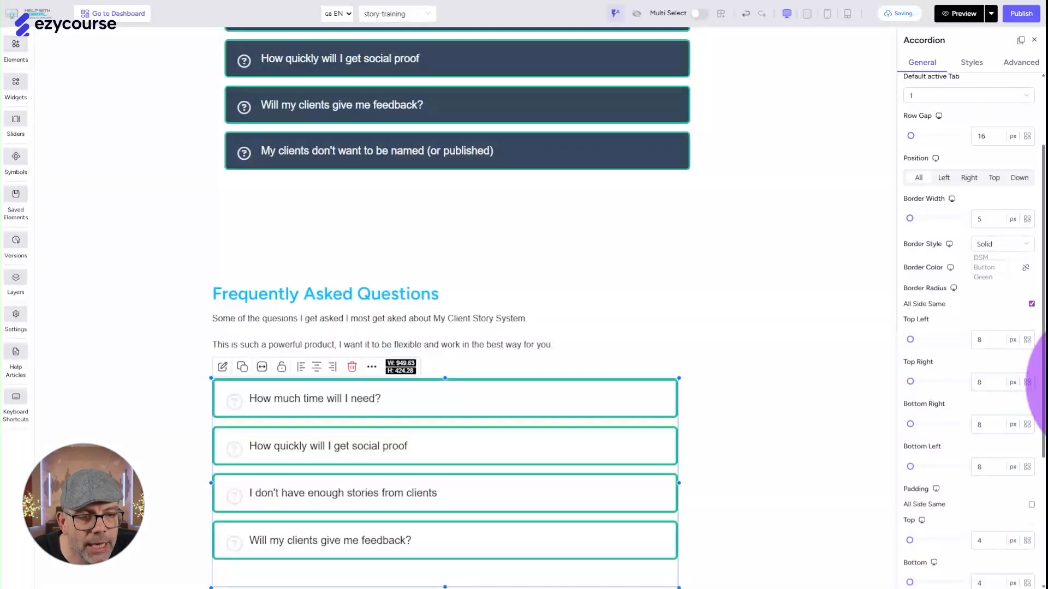
Make the accordion padding the same on all sides and set it to 7 px
scroll(966, 339, "down", 4)
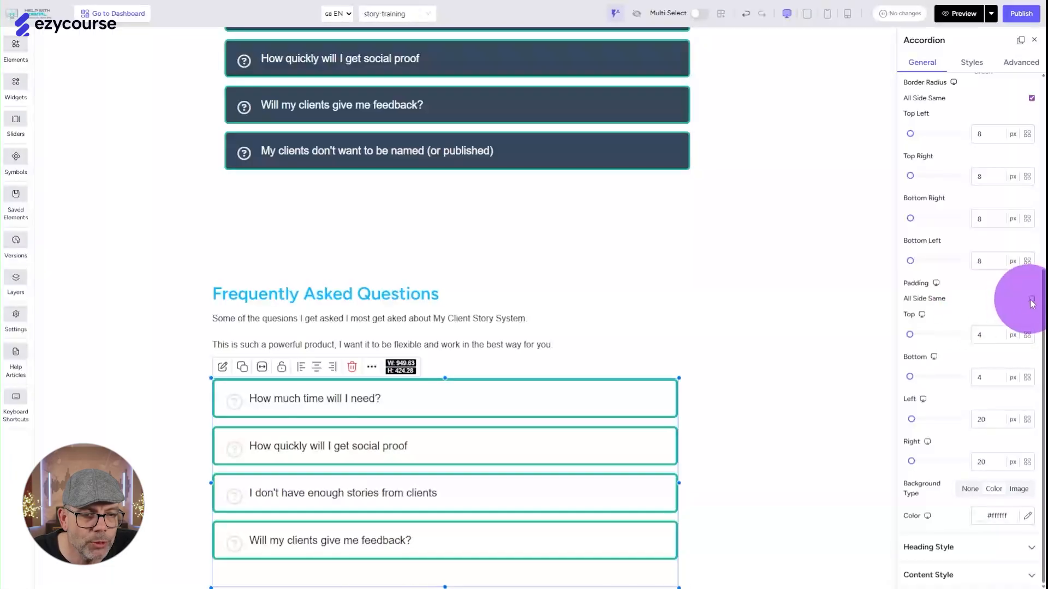
left_click_drag(913, 339, 917, 341)
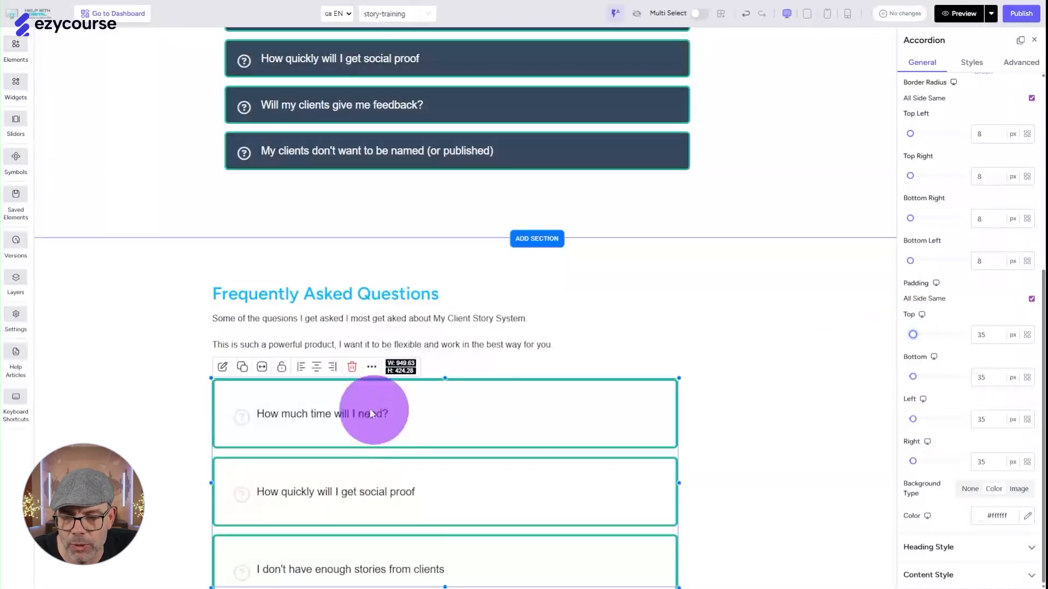
scroll(605, 486, "down", 3)
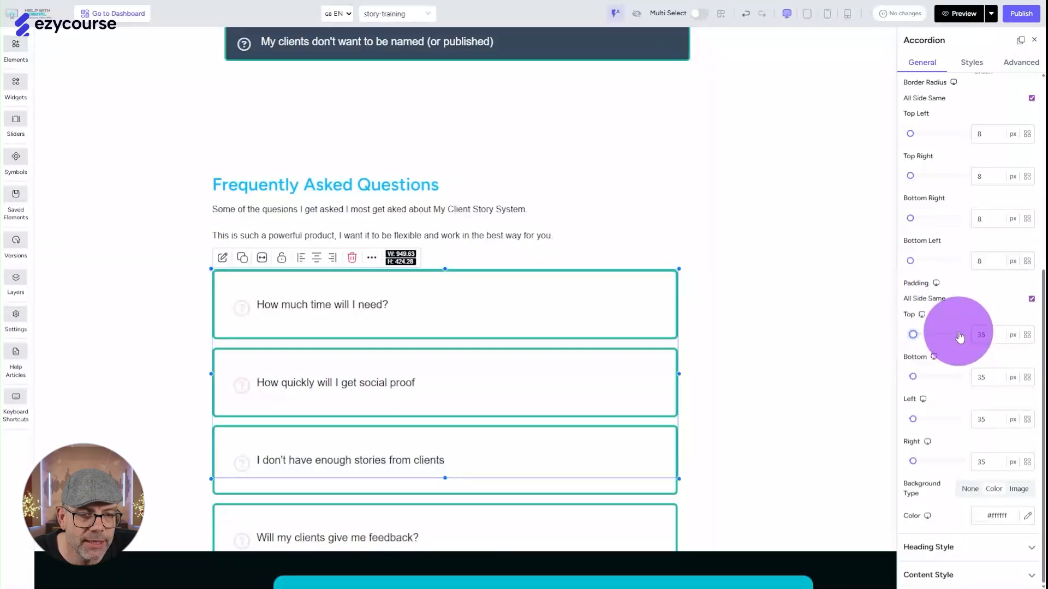
left_click(1007, 342)
key("BackSpace")
type("0")
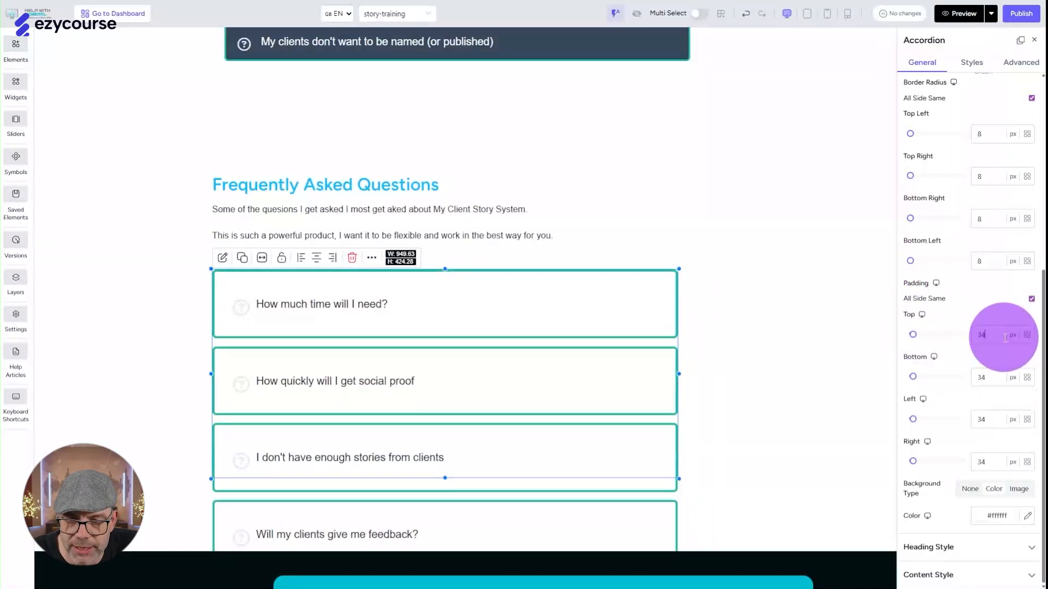
key("BackSpace")
key("BackSpace")
type("6")
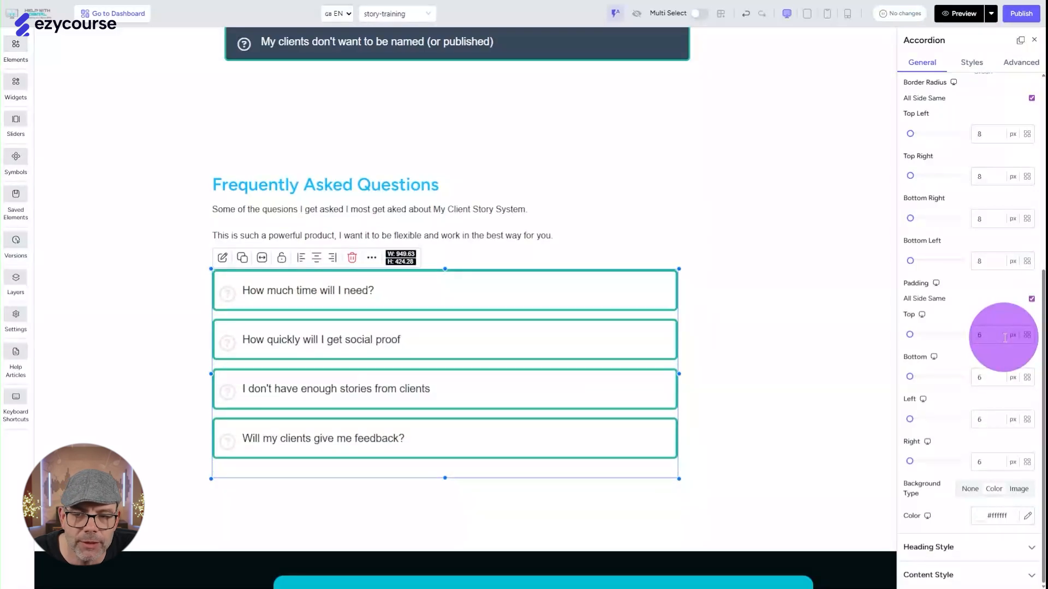
key("Up")
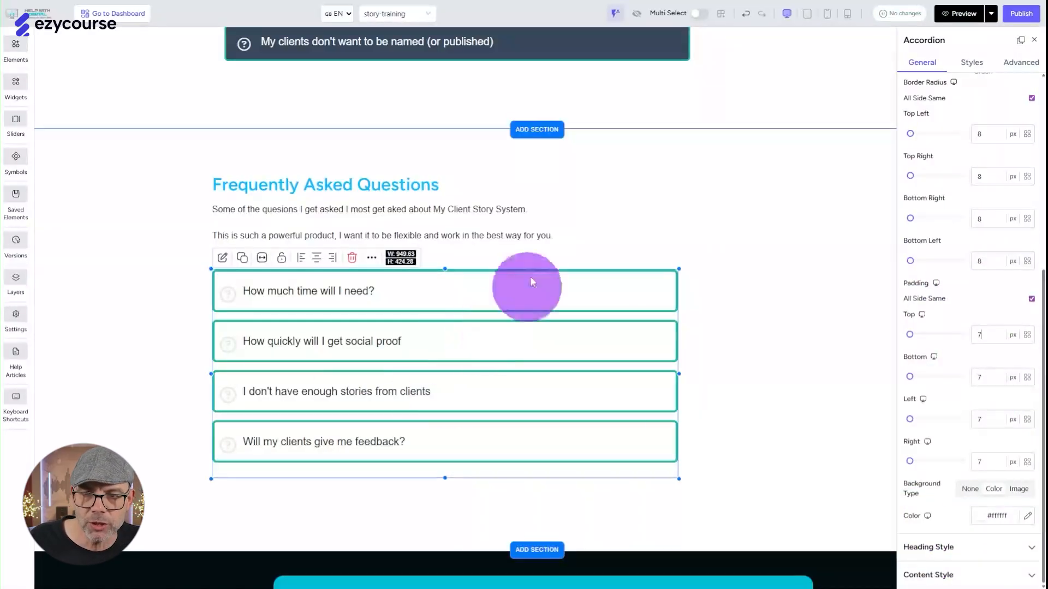
Set the accordion items' background to DSM Dark Blue and the heading text color to DSM Logo Grey
left_click(1027, 517)
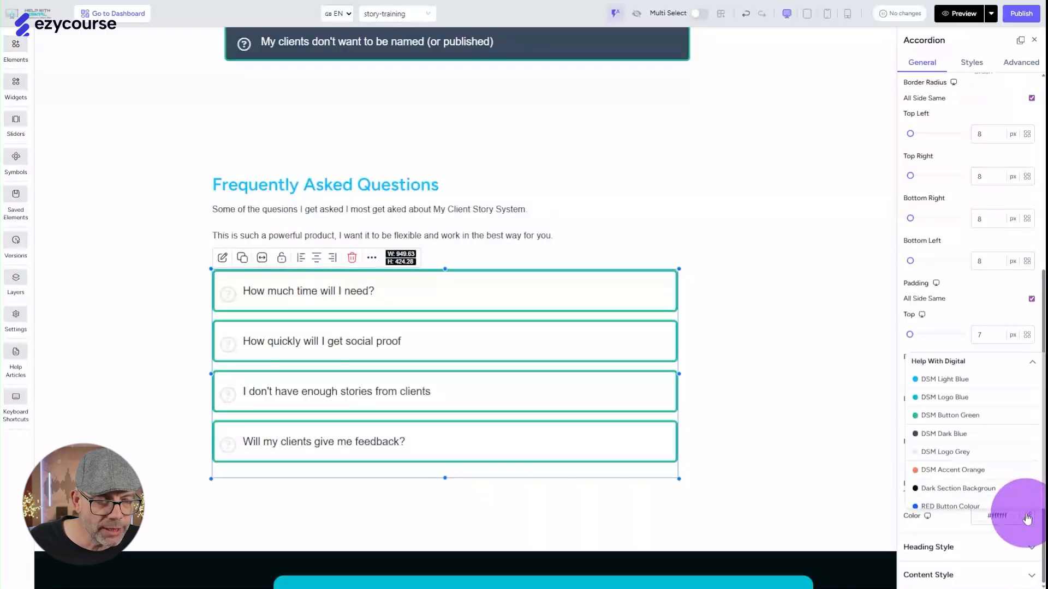
left_click(949, 434)
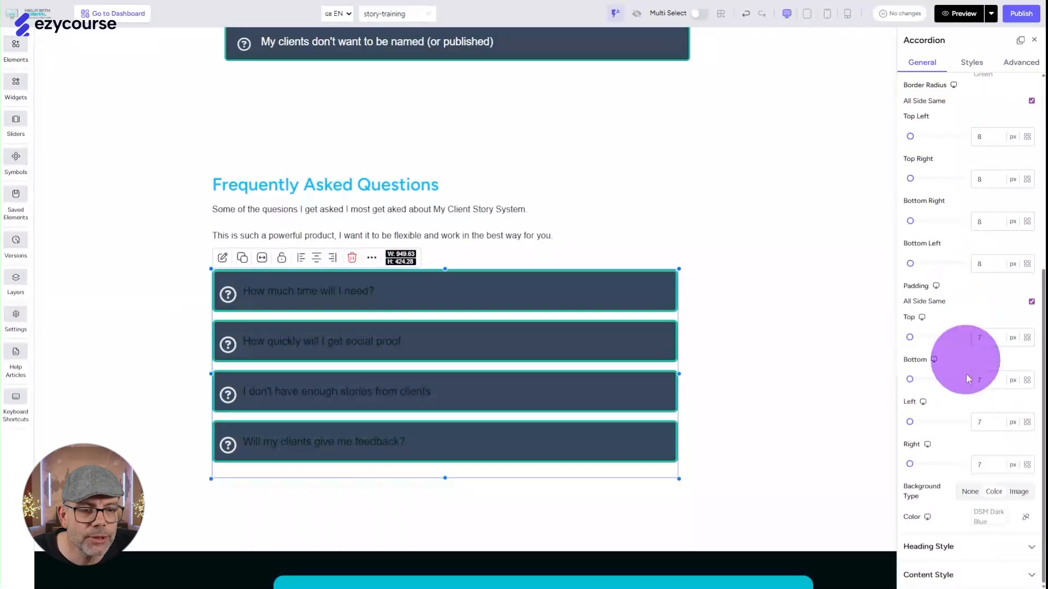
left_click(935, 548)
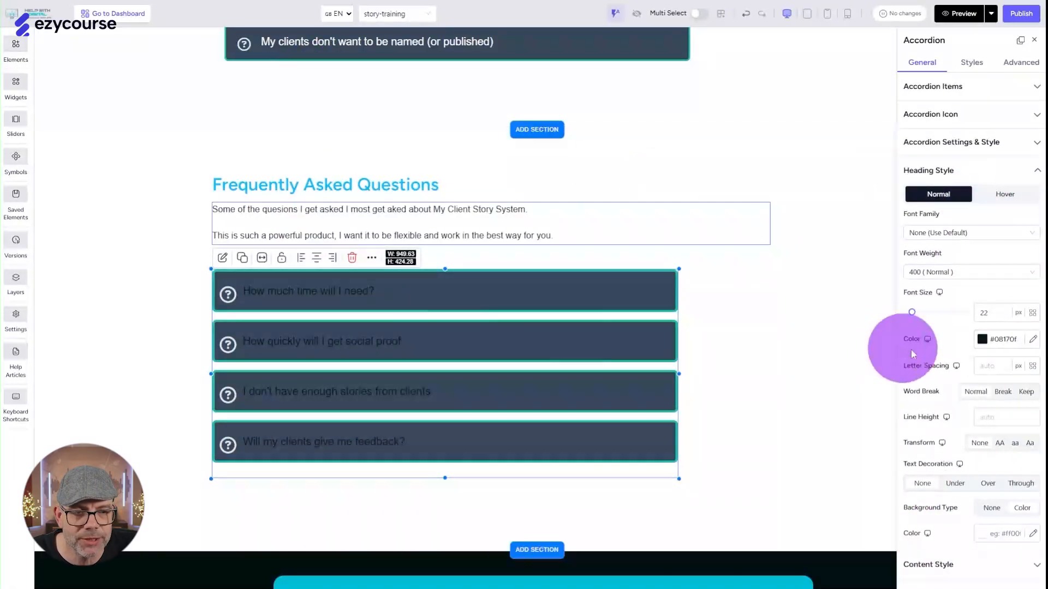
left_click(1033, 340)
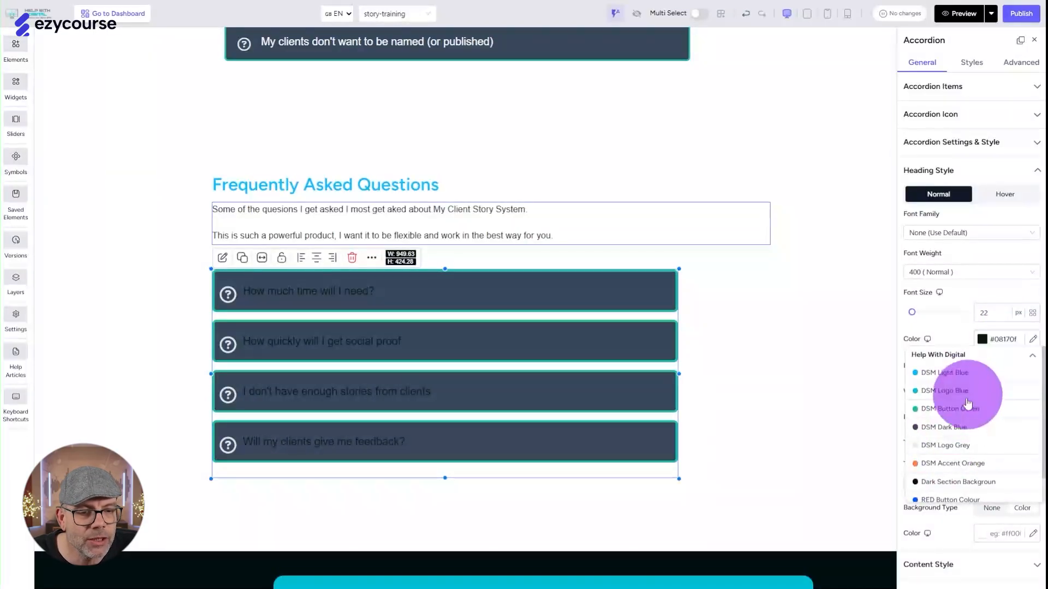
left_click(938, 446)
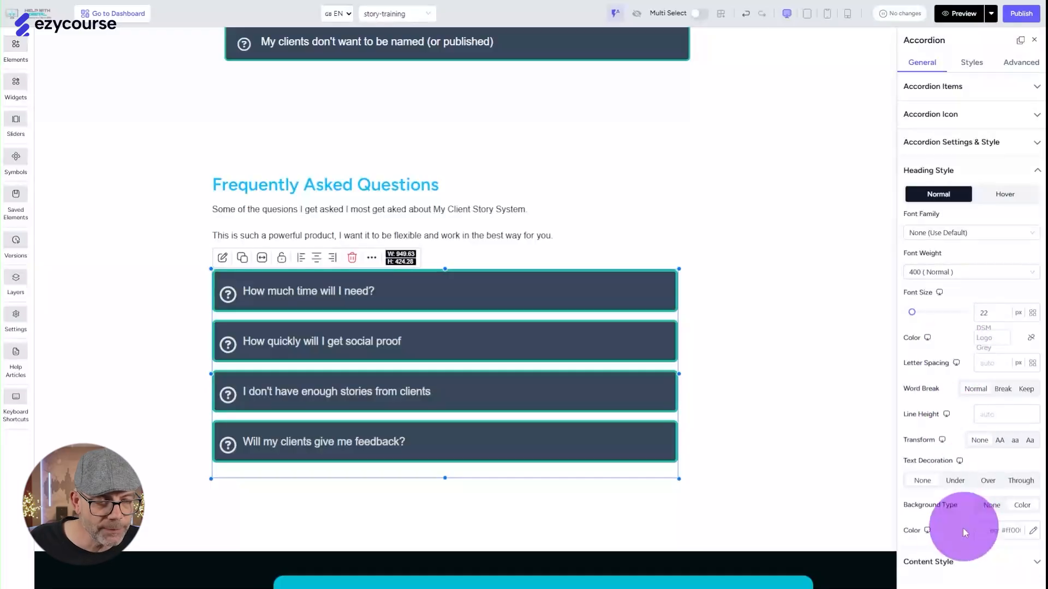
Set the accordion content's background color to DSM Logo Grey and its font size to 20 px
left_click(941, 563)
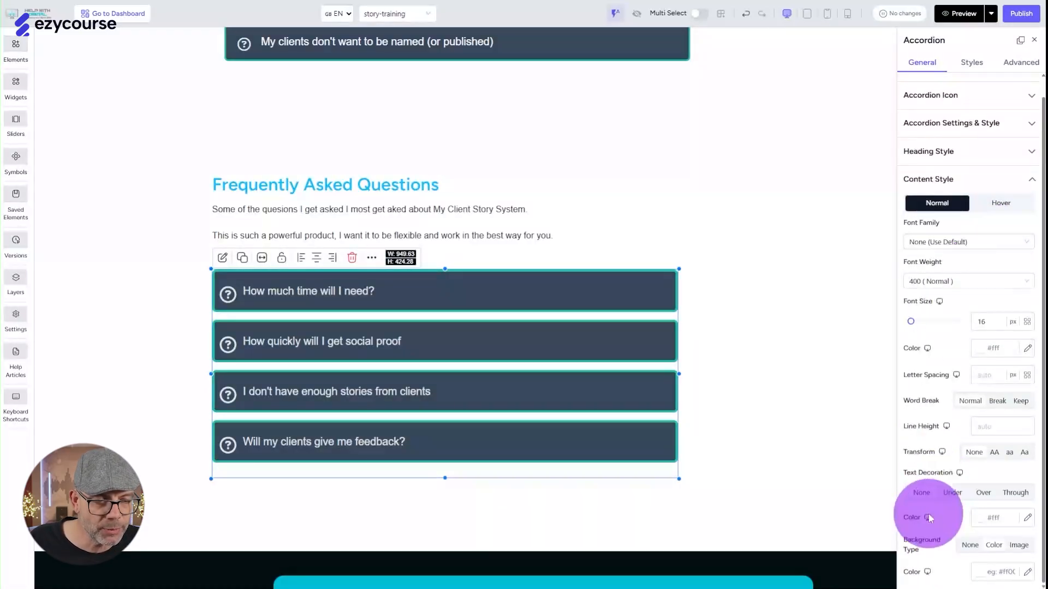
left_click(1029, 573)
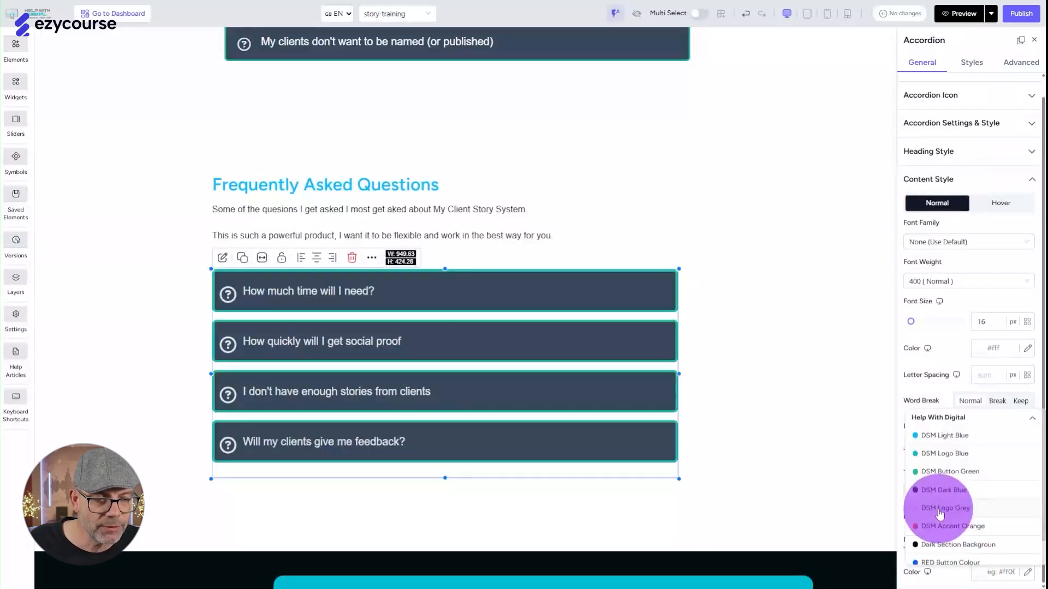
left_click(944, 508)
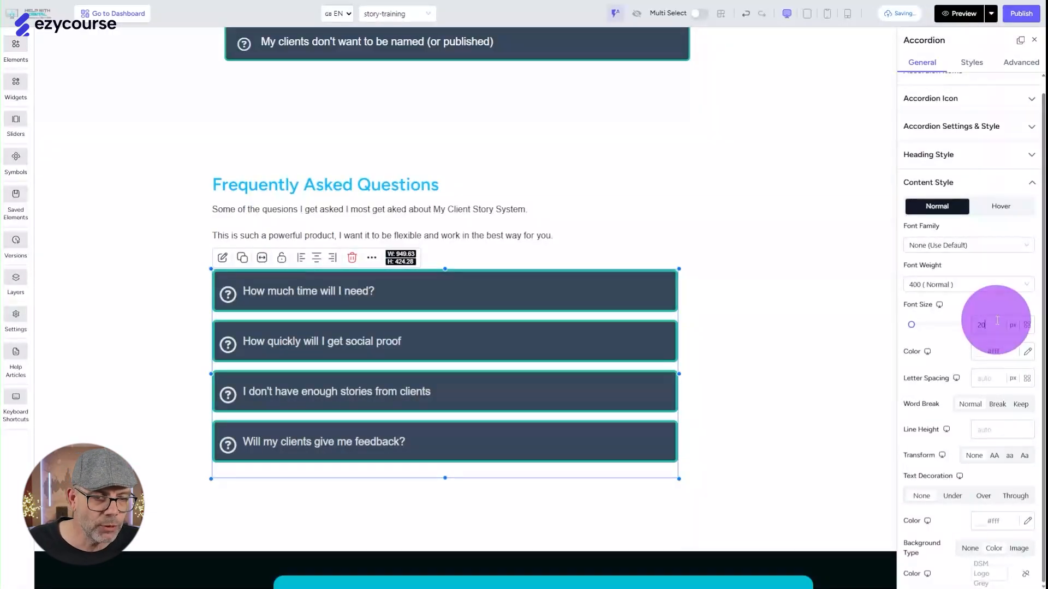
Preview the page and look over the Frequently Asked Questions section
left_click(960, 21)
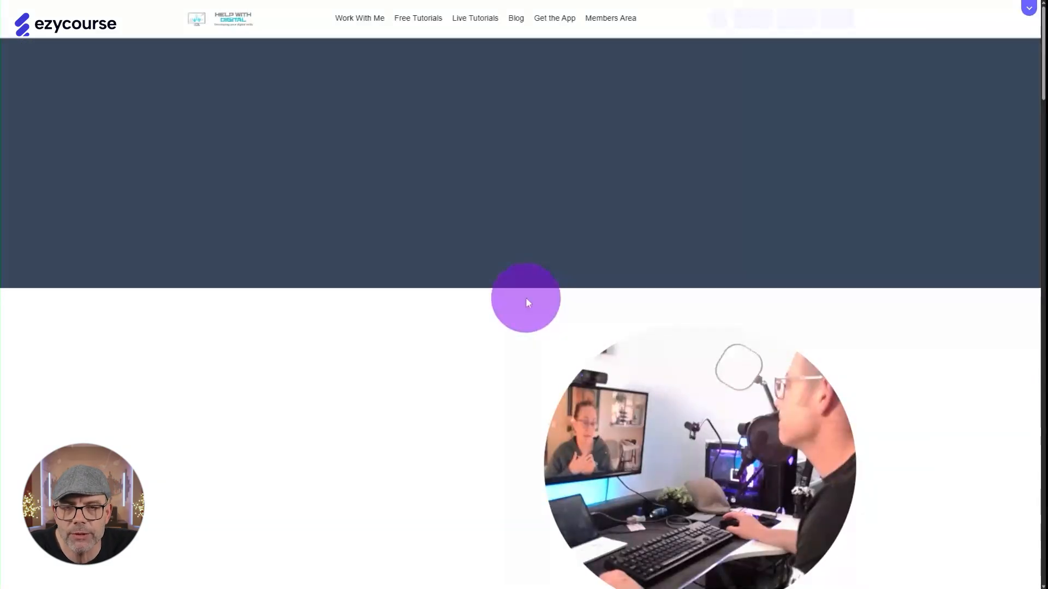
scroll(487, 321, "down", 7)
scroll(490, 316, "down", 20)
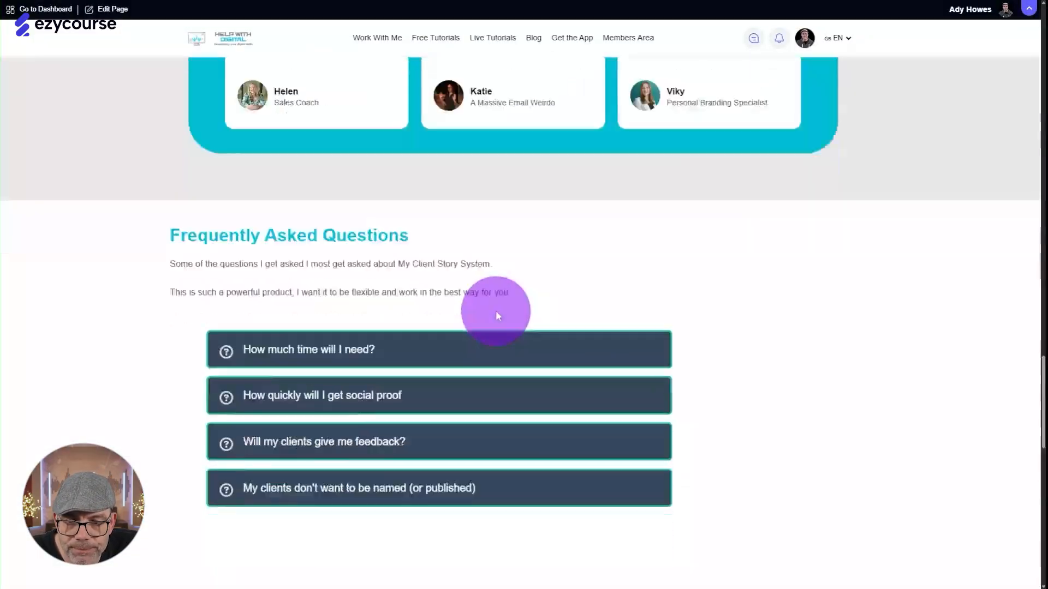
Expand each question of the original Frequently Asked Questions accordion to examine how its answers are styled
scroll(497, 313, "down", 2)
left_click(382, 225)
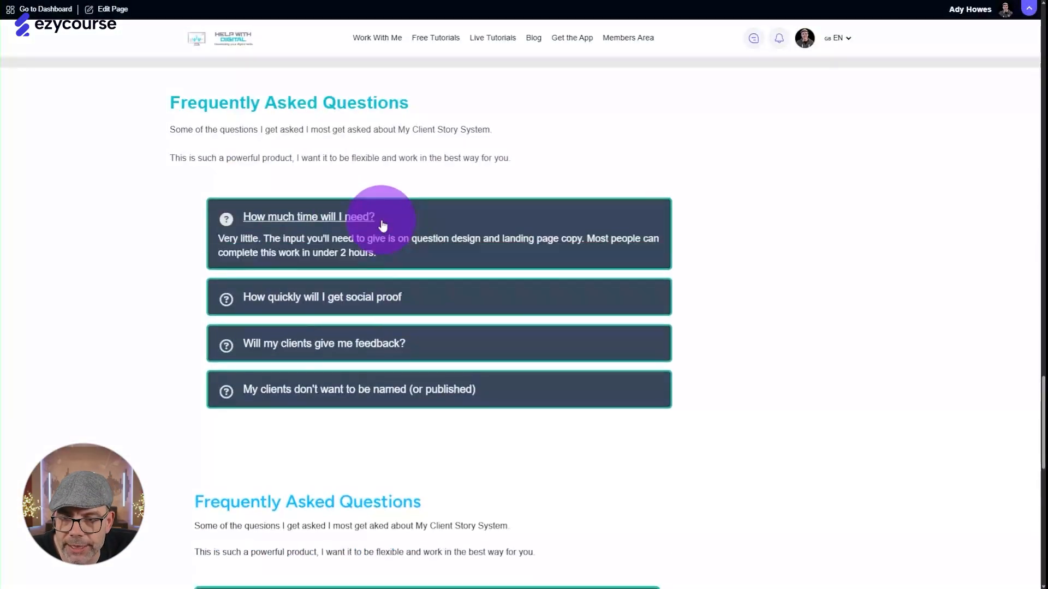
left_click(351, 298)
left_click(353, 345)
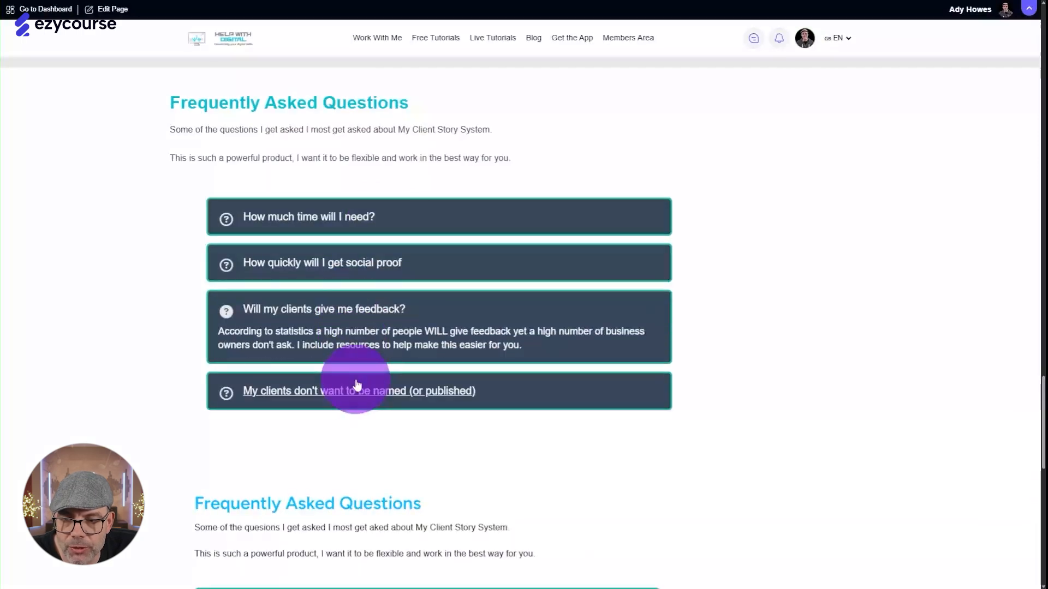
left_click(352, 390)
Expand each question of the rebuilt accordion and compare its answer styling with the original accordion
scroll(628, 396, "down", 7)
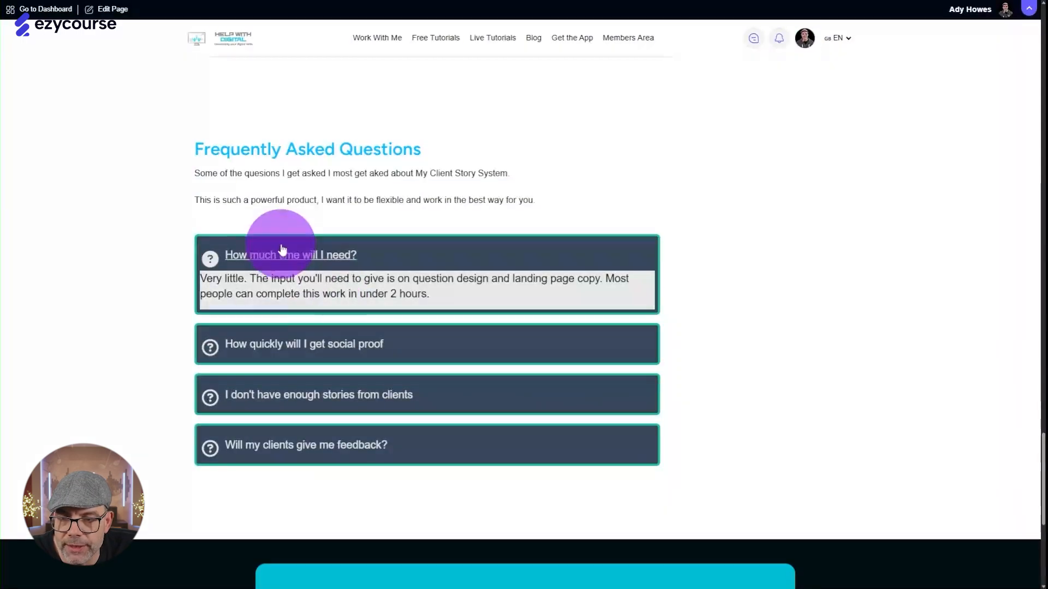
left_click(238, 348)
left_click(337, 410)
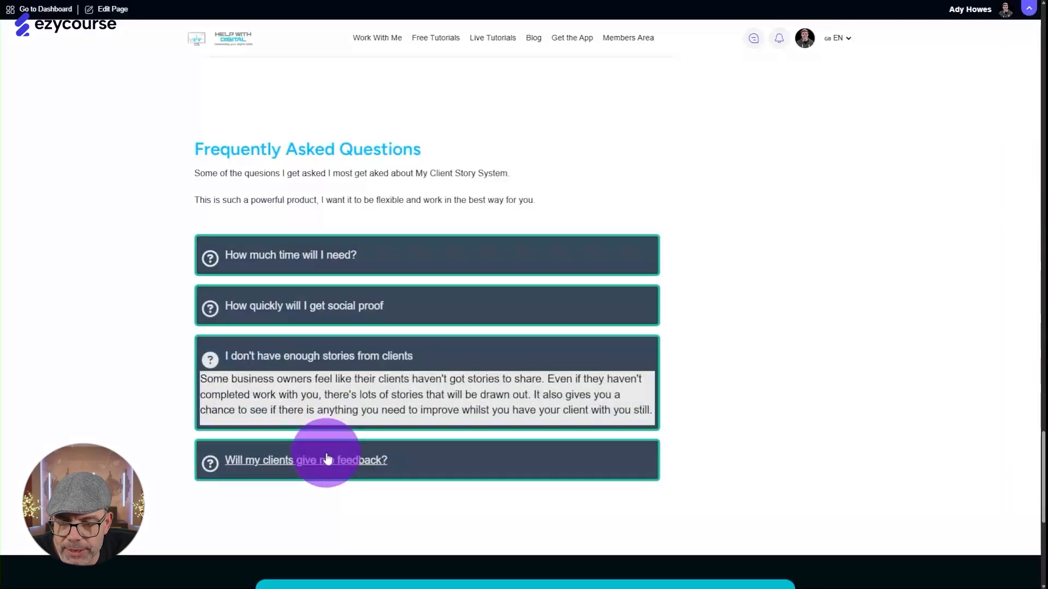
left_click(323, 461)
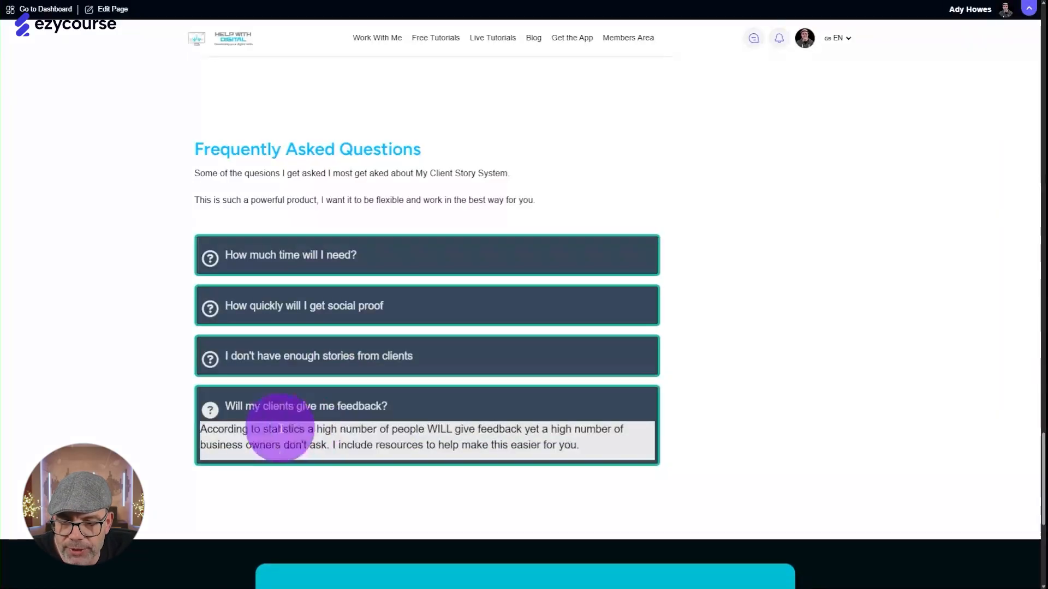
left_click(336, 361)
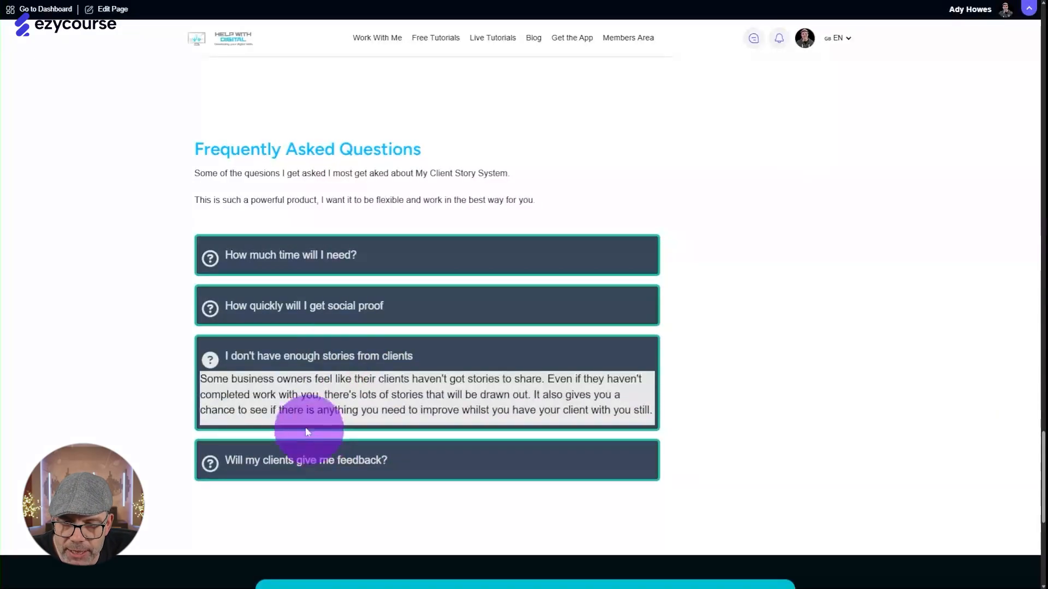
left_click(288, 306)
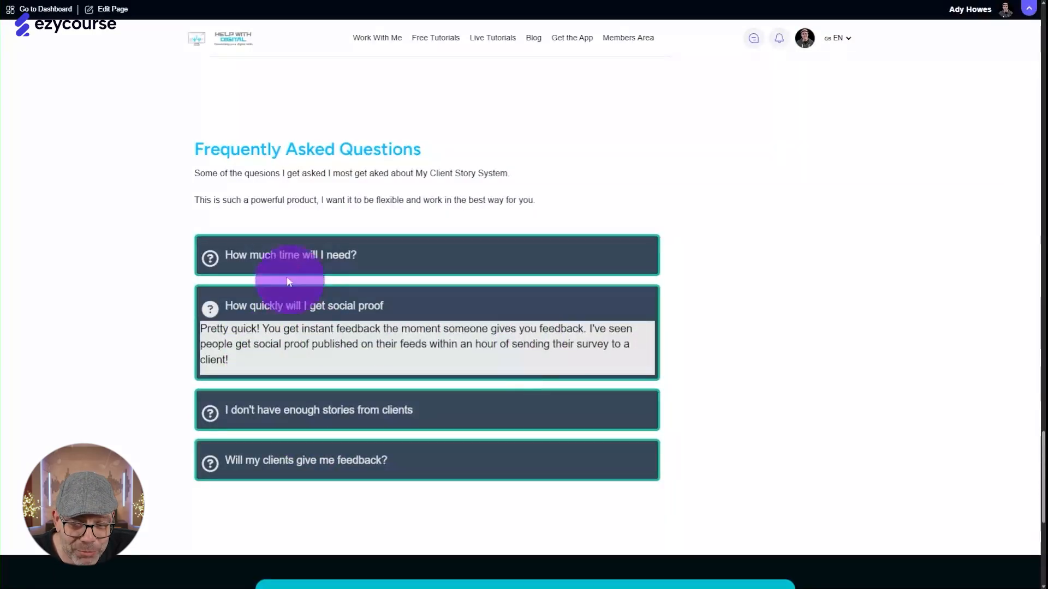
left_click(273, 264)
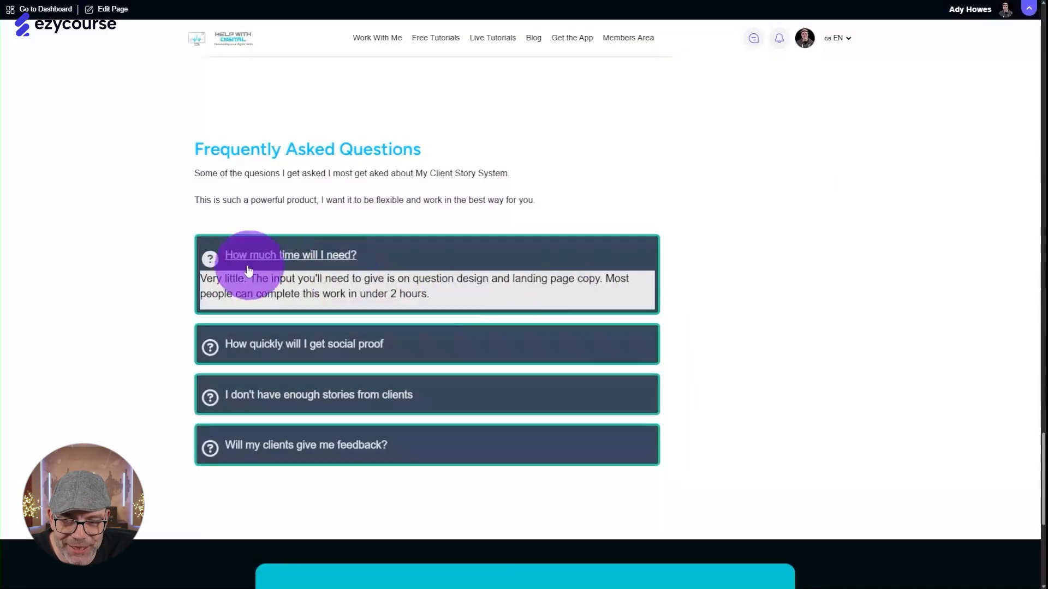
scroll(399, 435, "up", 7)
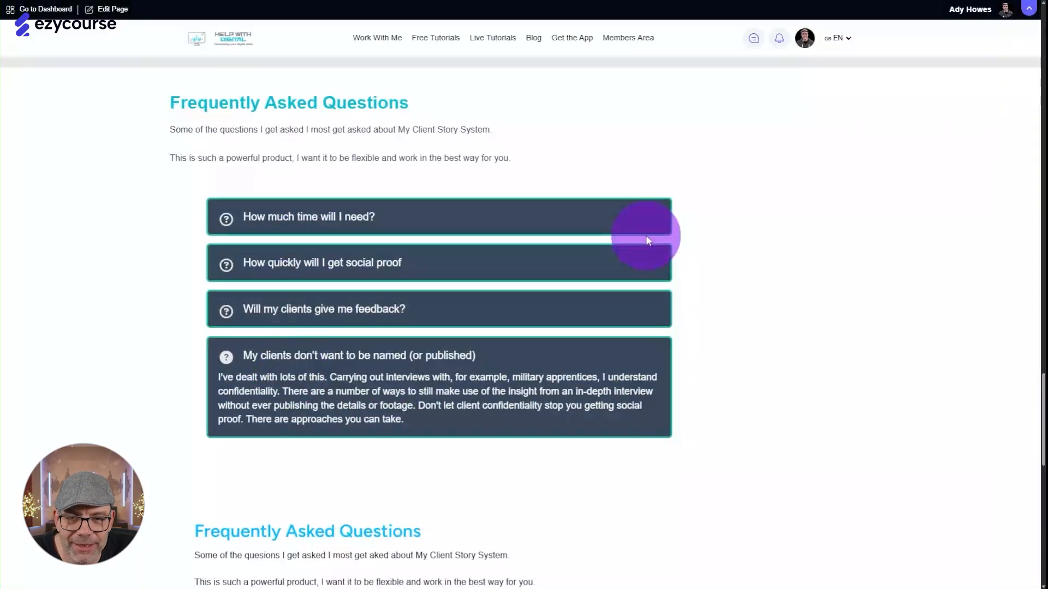
Return to the dashboard's list of website pages and open the story-training page for editing
left_click(806, 41)
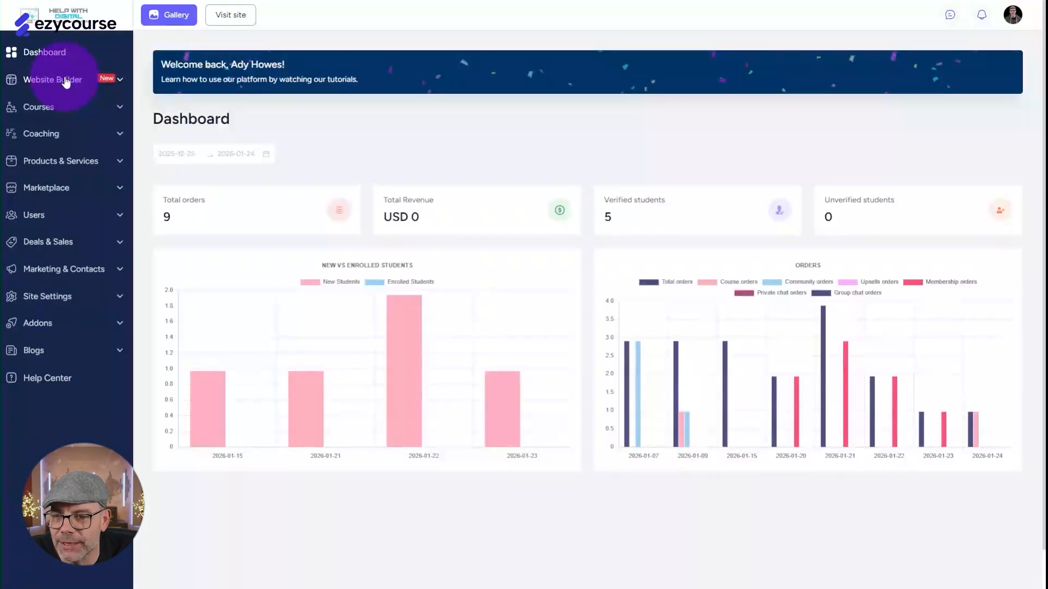
left_click(63, 80)
left_click(47, 106)
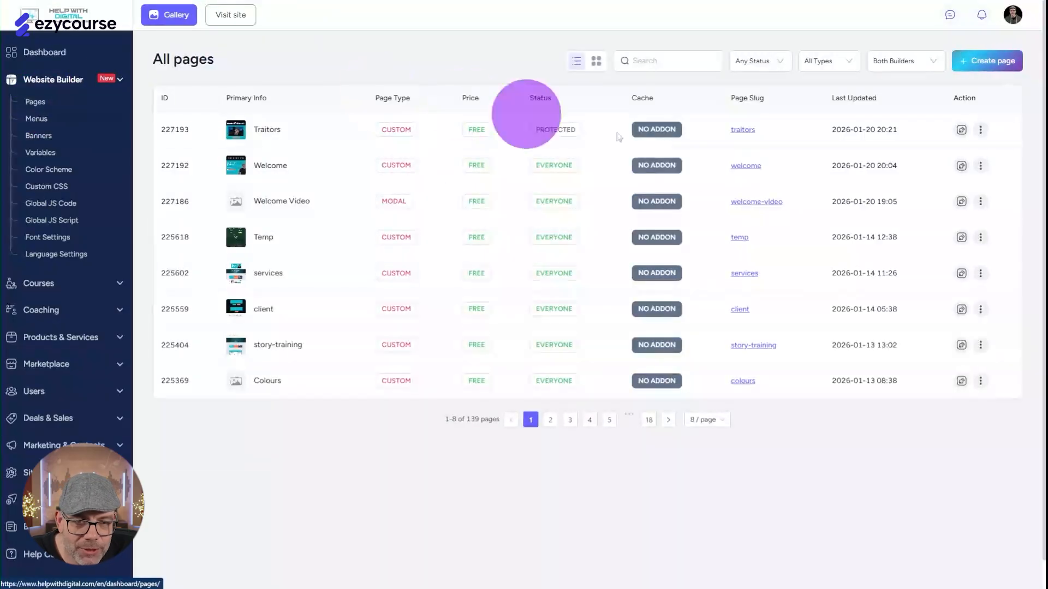
left_click(960, 345)
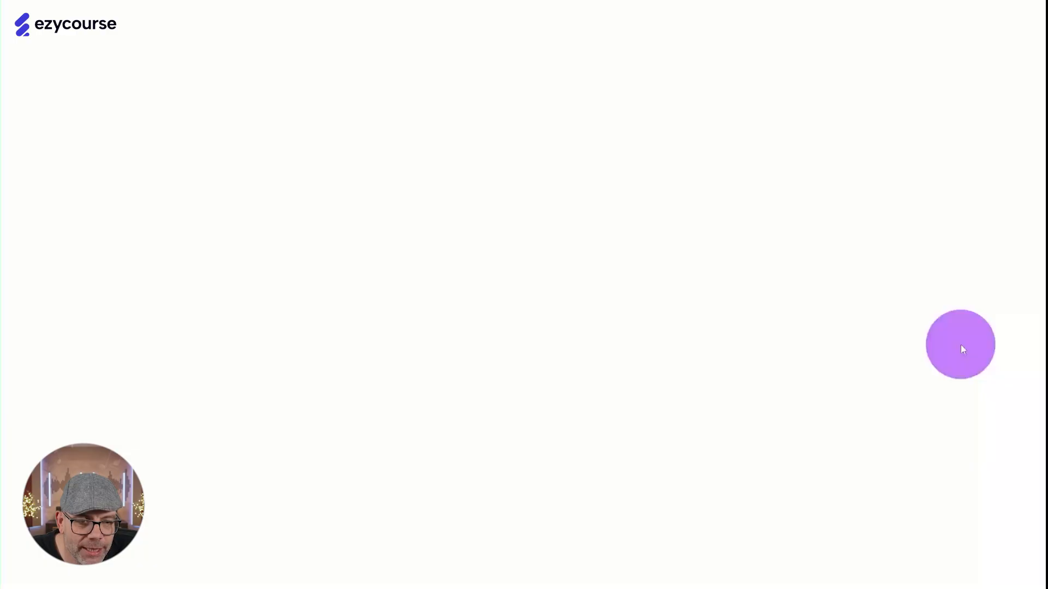
left_click(543, 224)
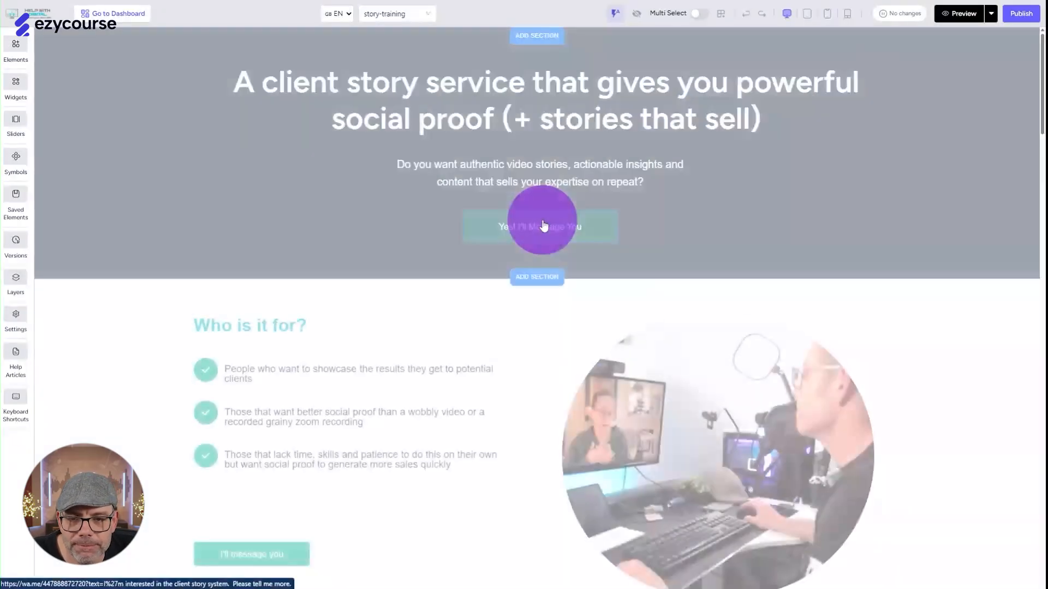
Set the rebuilt FAQ accordion's content background color to DSM Dark Blue and its content text color to DSM Logo Grey
scroll(514, 276, "down", 8)
scroll(514, 277, "down", 15)
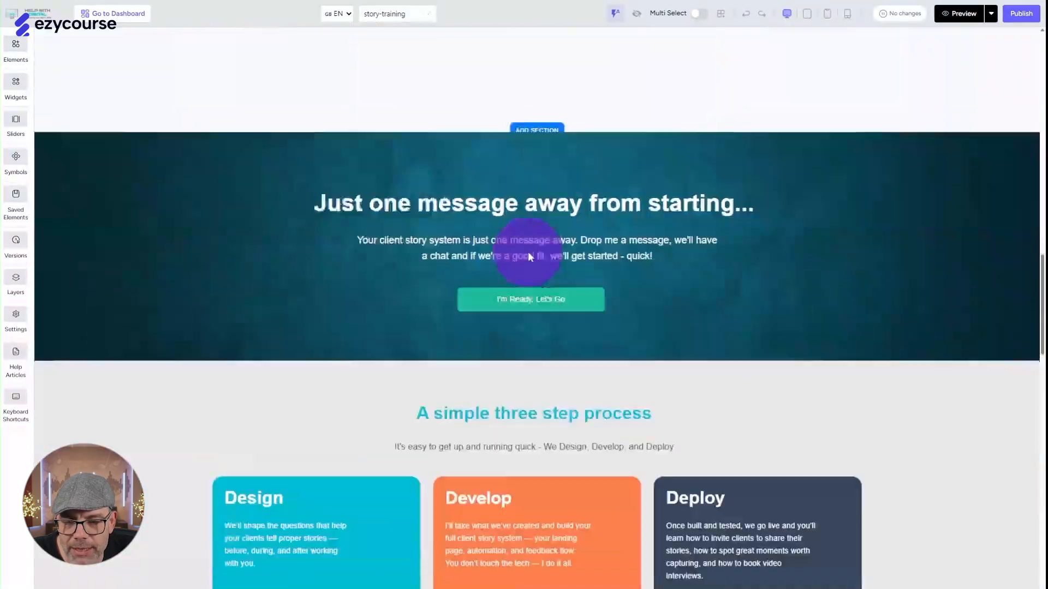
scroll(532, 245, "down", 5)
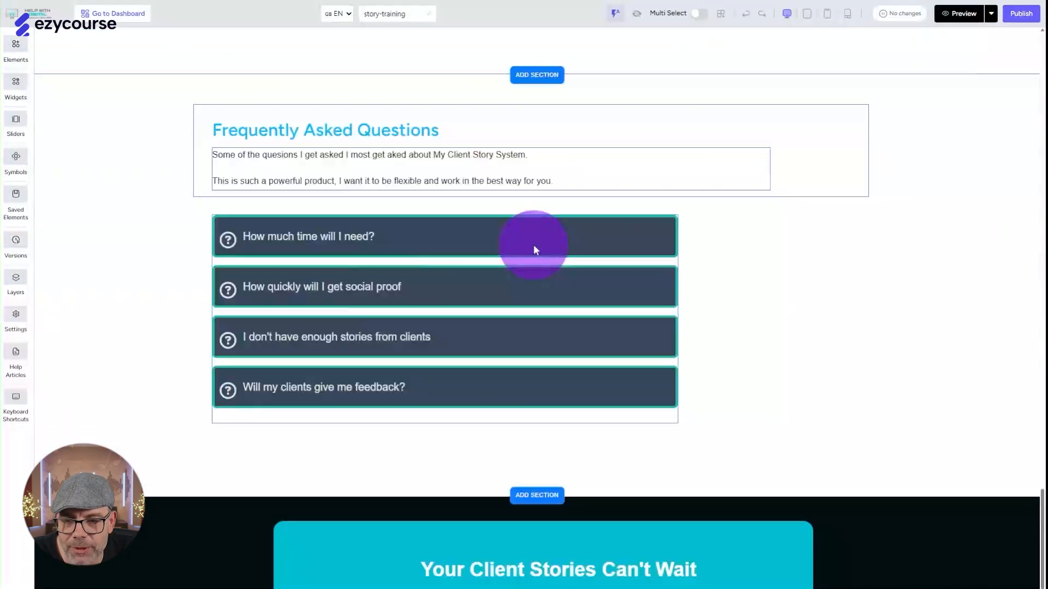
left_click(391, 287)
left_click(938, 332)
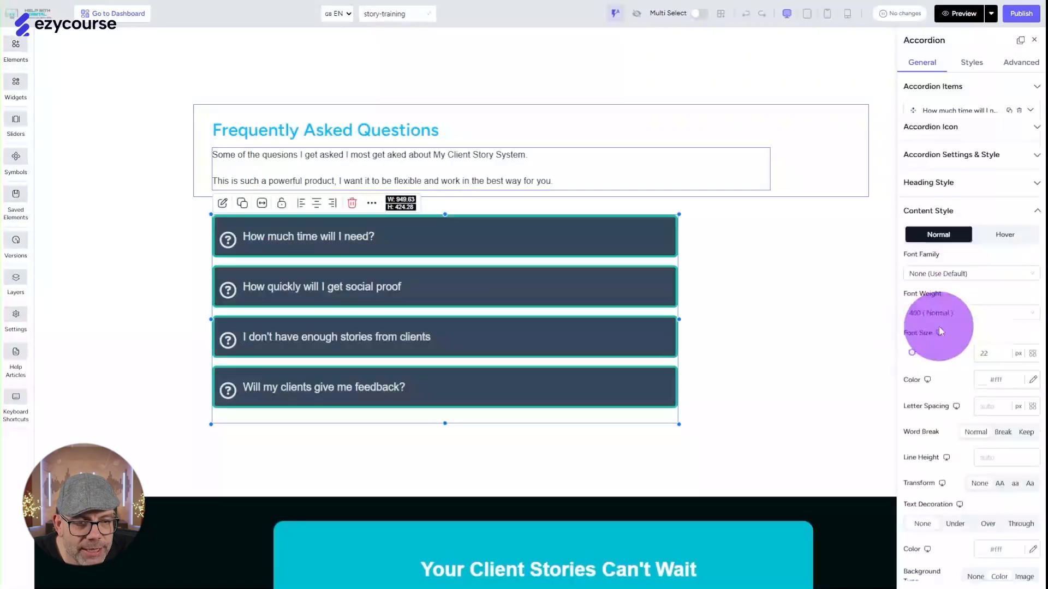
scroll(990, 382, "down", 1)
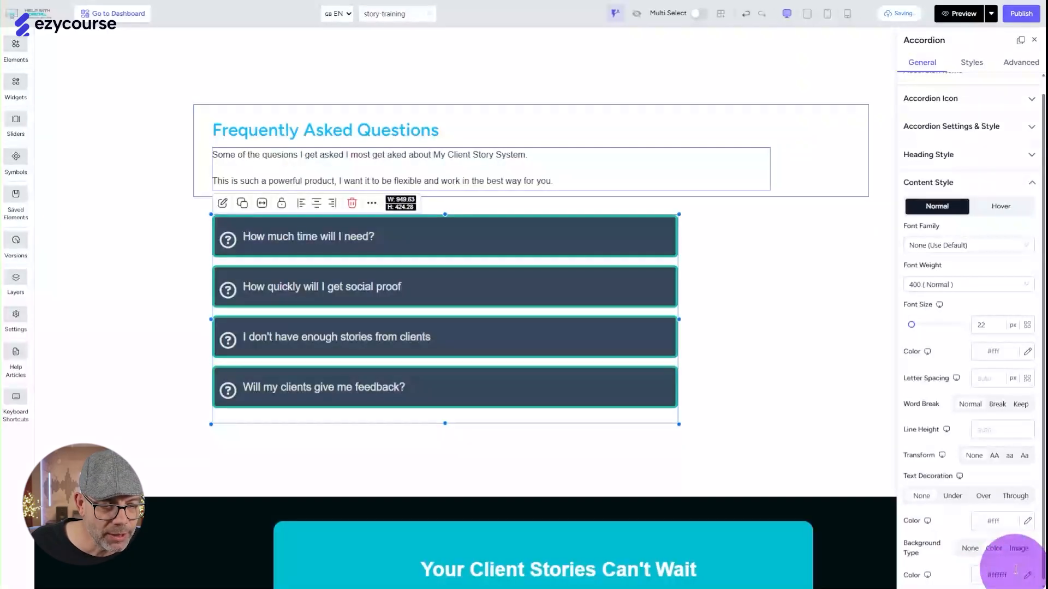
left_click(1026, 577)
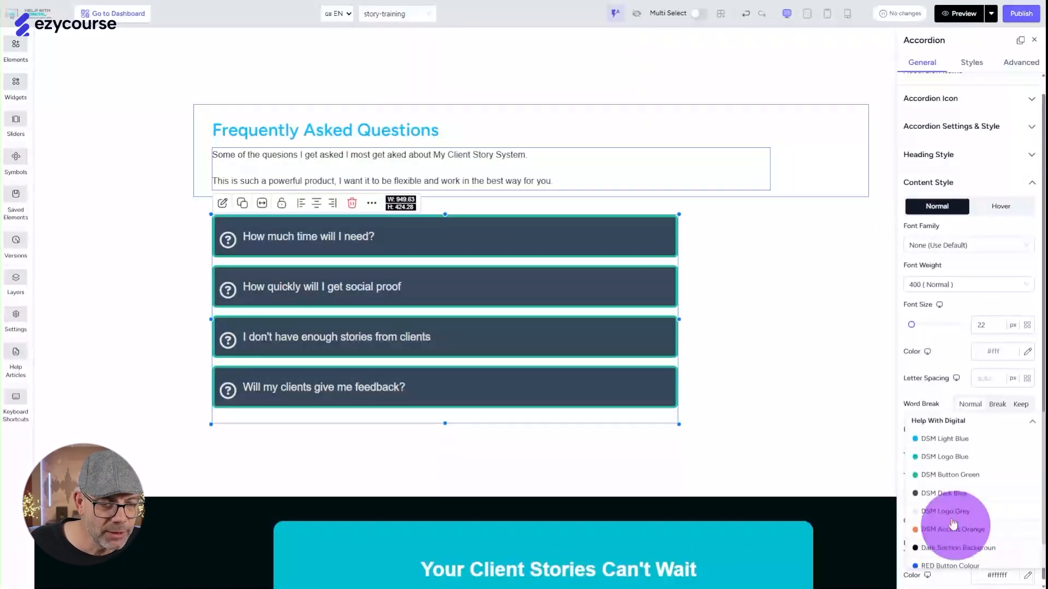
left_click(945, 493)
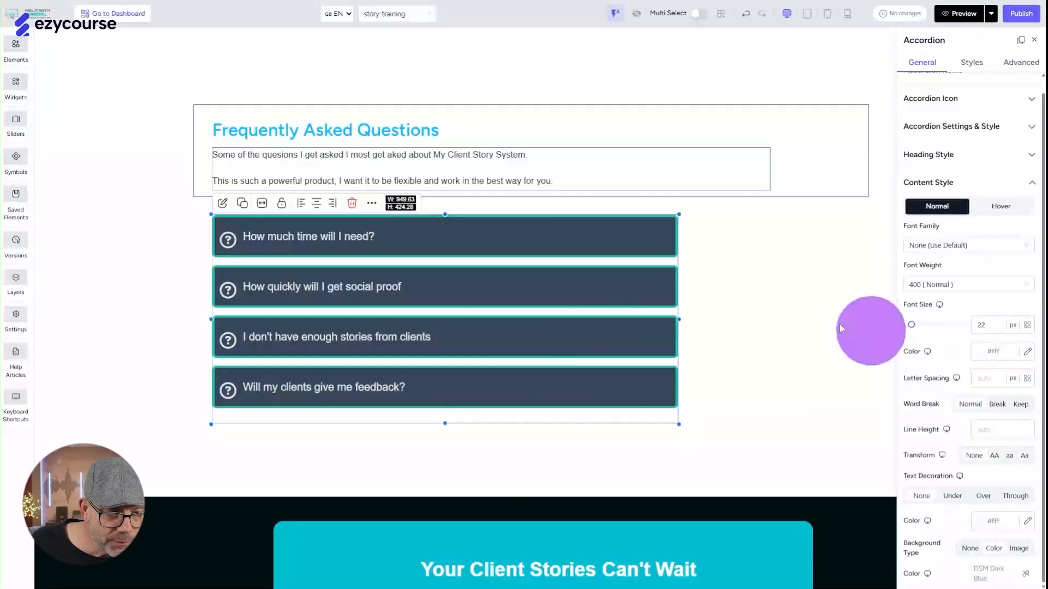
left_click(1027, 352)
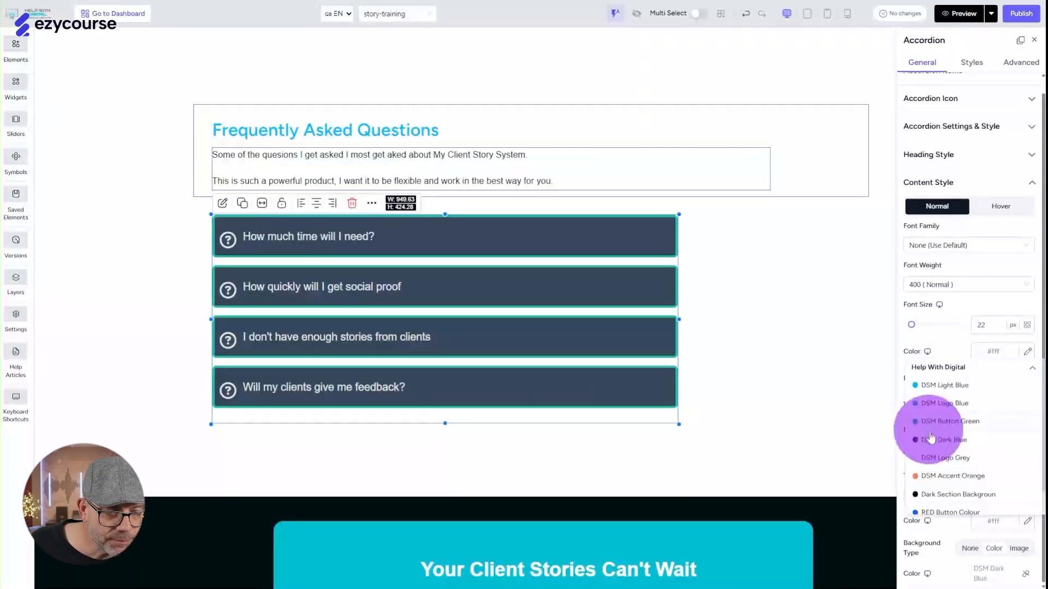
left_click(951, 460)
Publish and preview the page, expanding the rebuilt accordion's questions to check their content colors
left_click(949, 17)
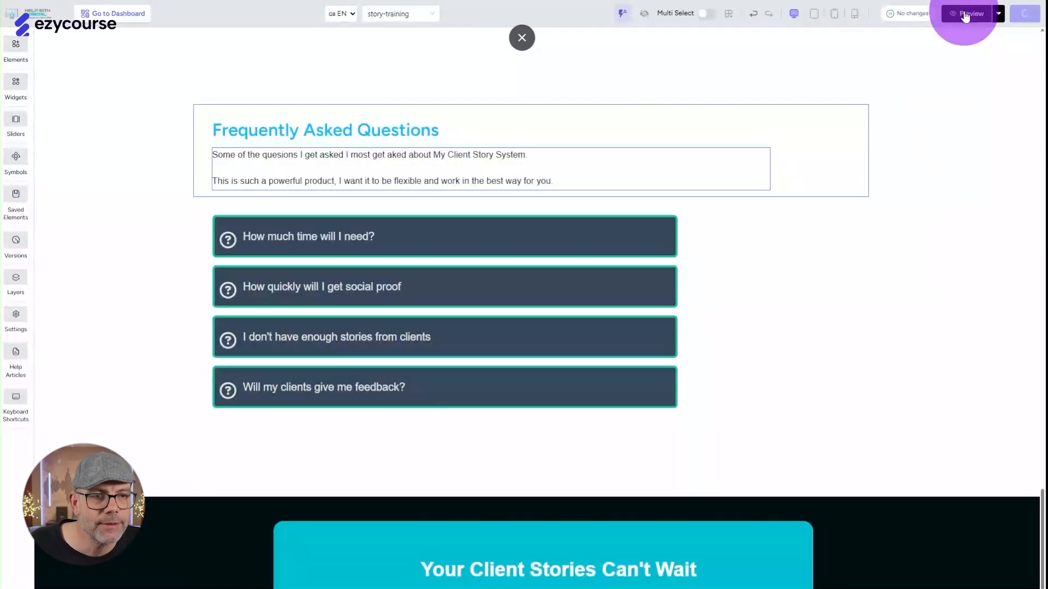
left_click(966, 16)
scroll(429, 243, "down", 11)
scroll(435, 258, "down", 15)
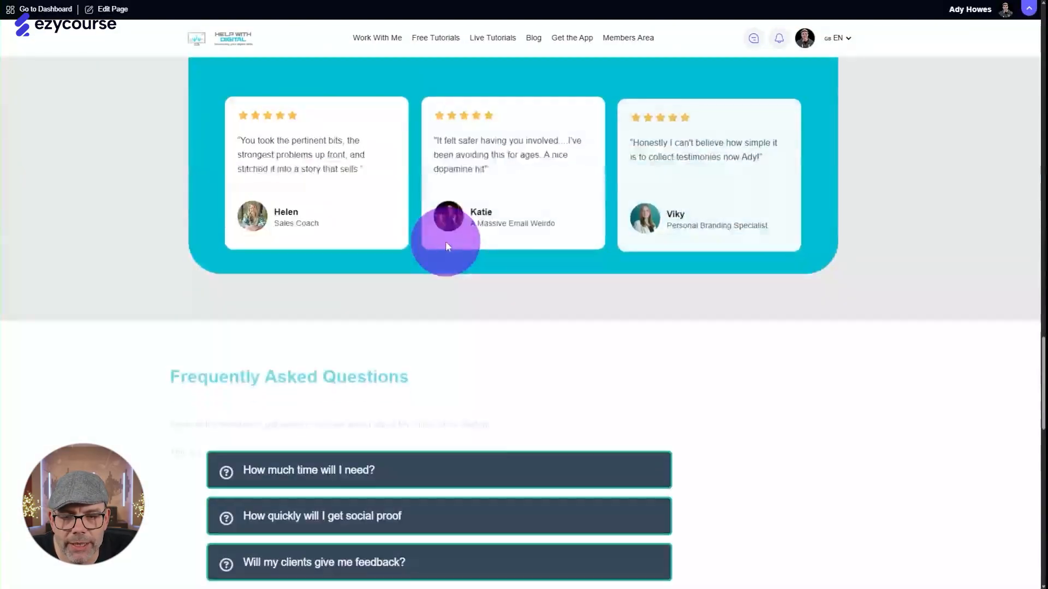
scroll(445, 245, "down", 10)
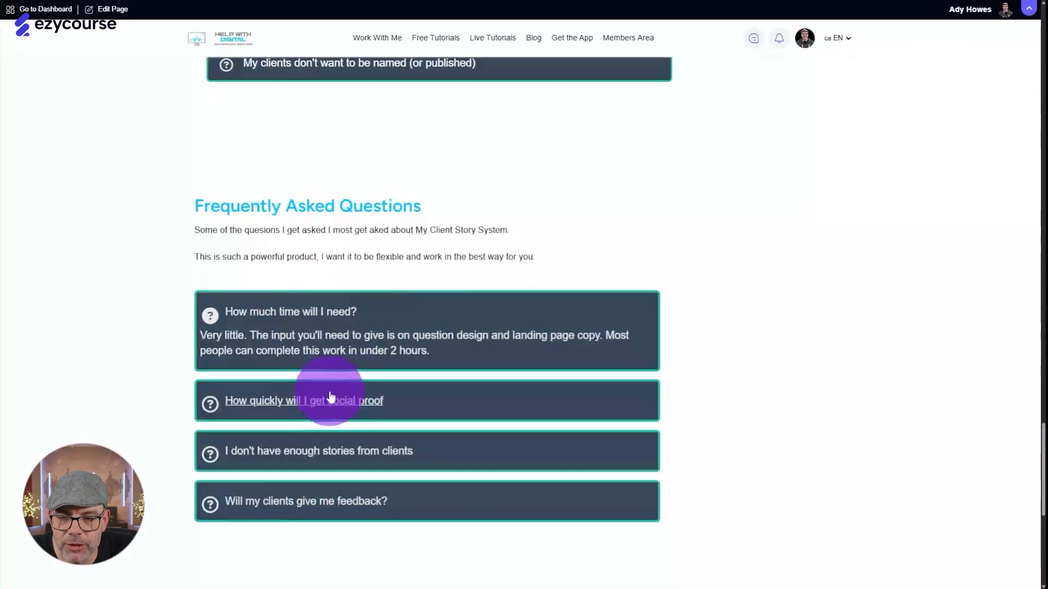
left_click(332, 397)
left_click(354, 468)
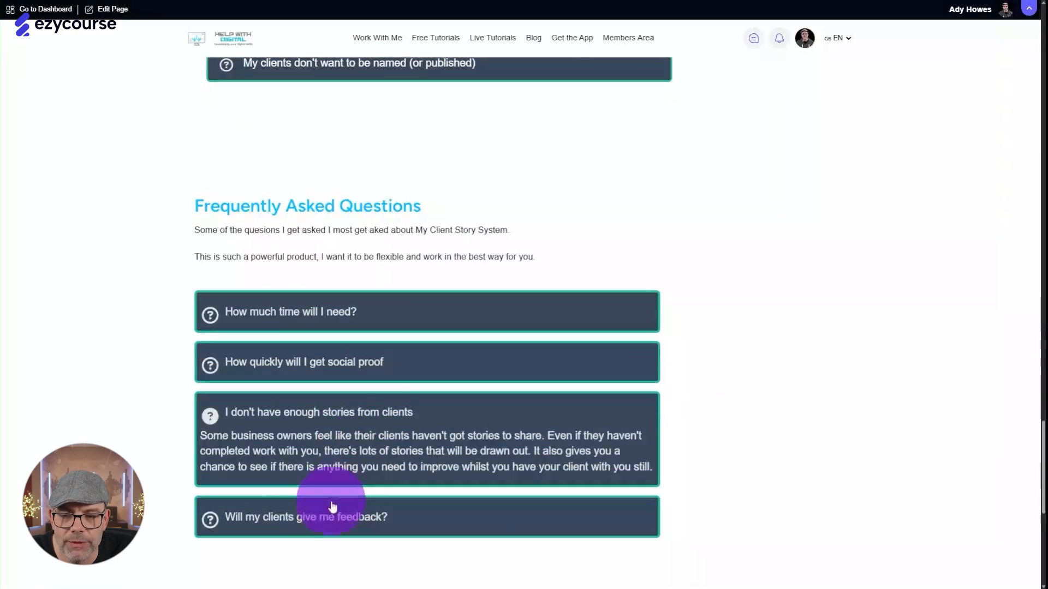
left_click(319, 519)
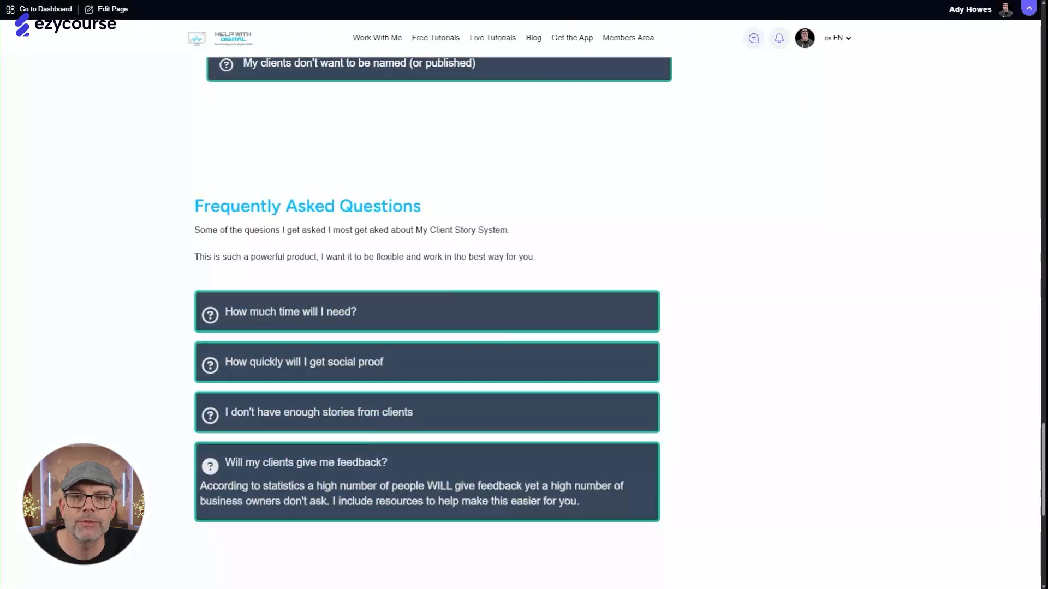